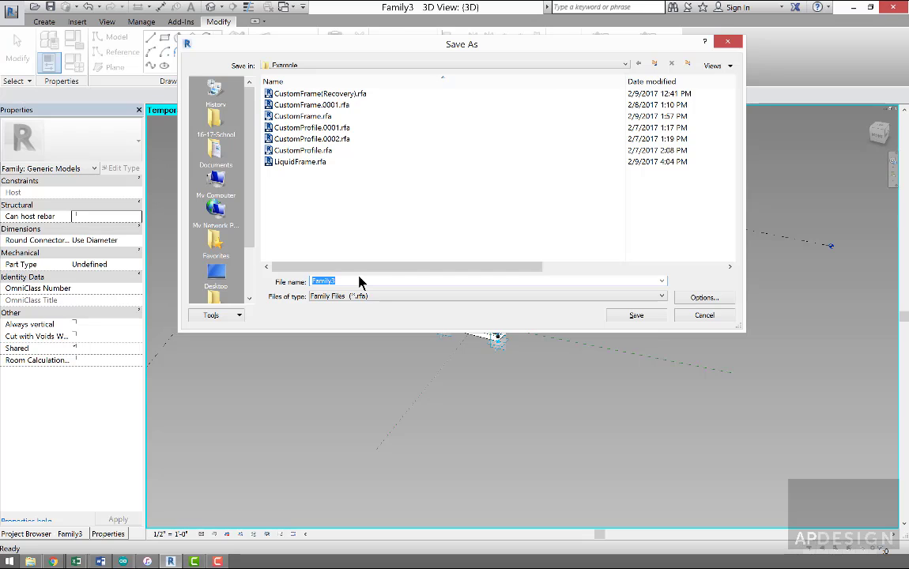
- Save the family in the Example folder under the file name CustomPanel
type("Custom")
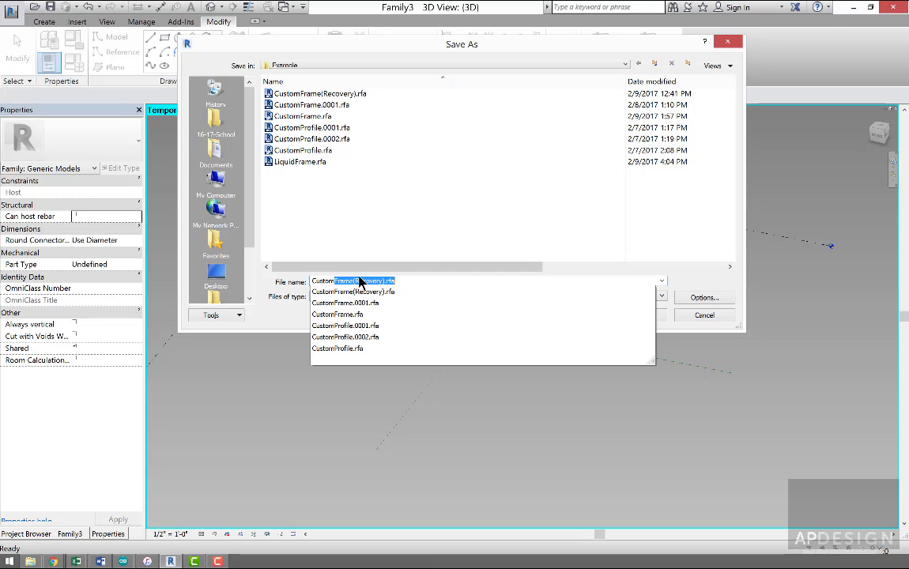
type("Panel")
key("Return")
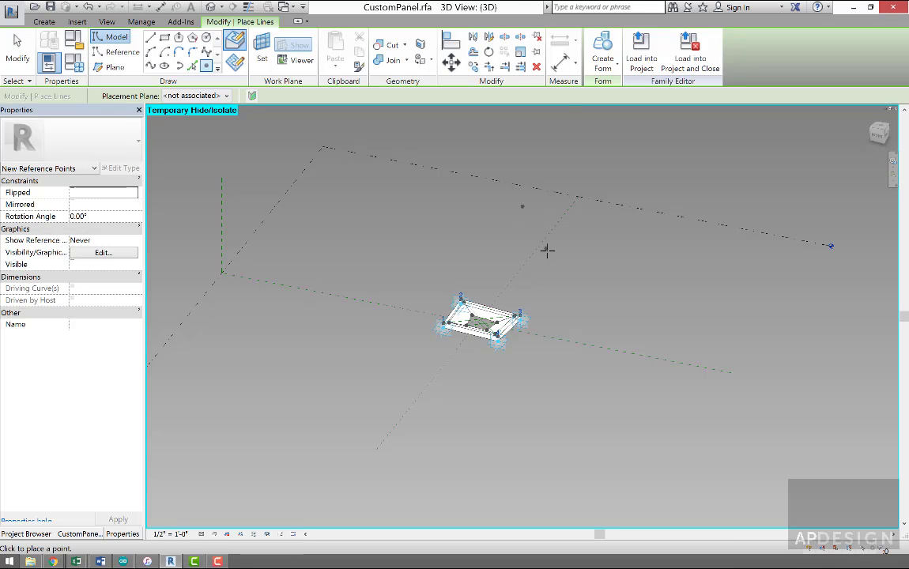
- Make the loose reference point set apart from the frame an adaptive point
middle_click_drag(547, 250, 491, 221, "shift")
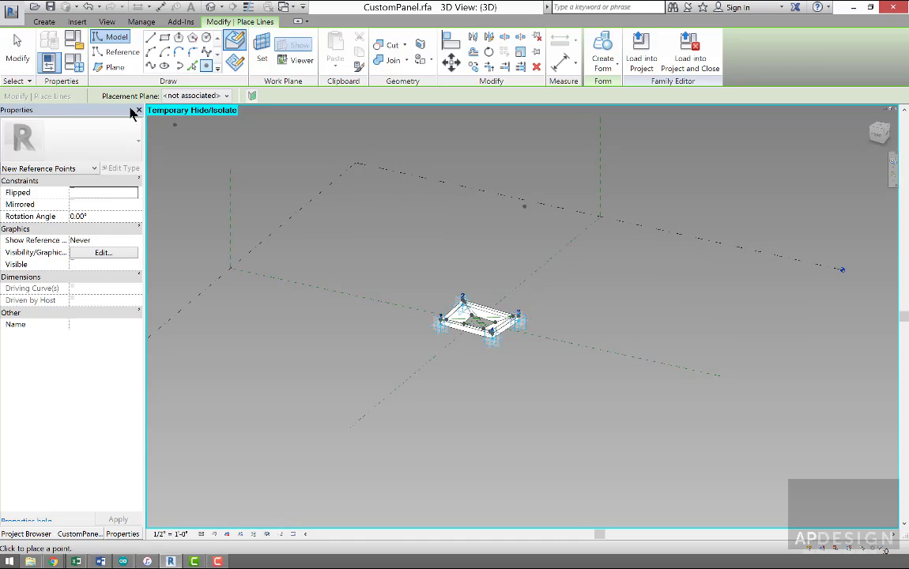
left_click(19, 50)
left_click(526, 208)
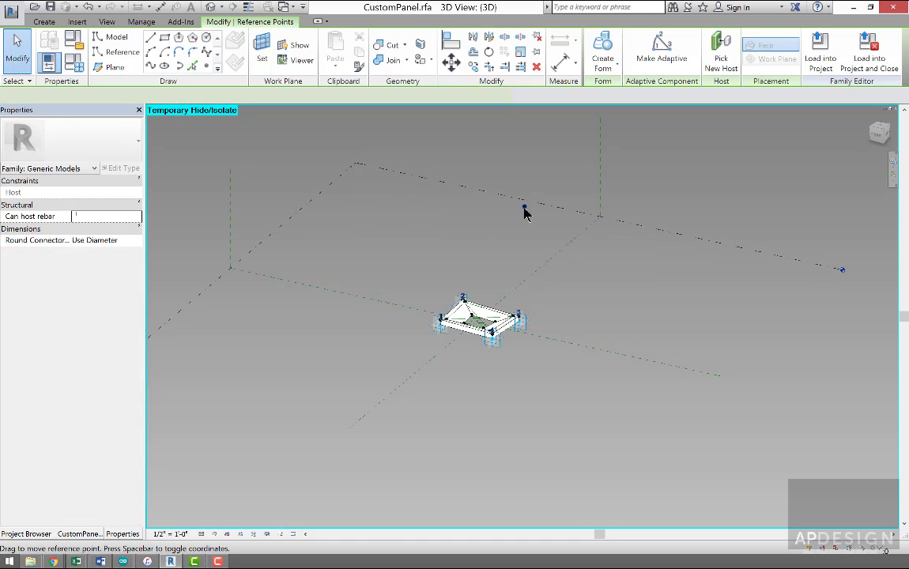
left_click(658, 62)
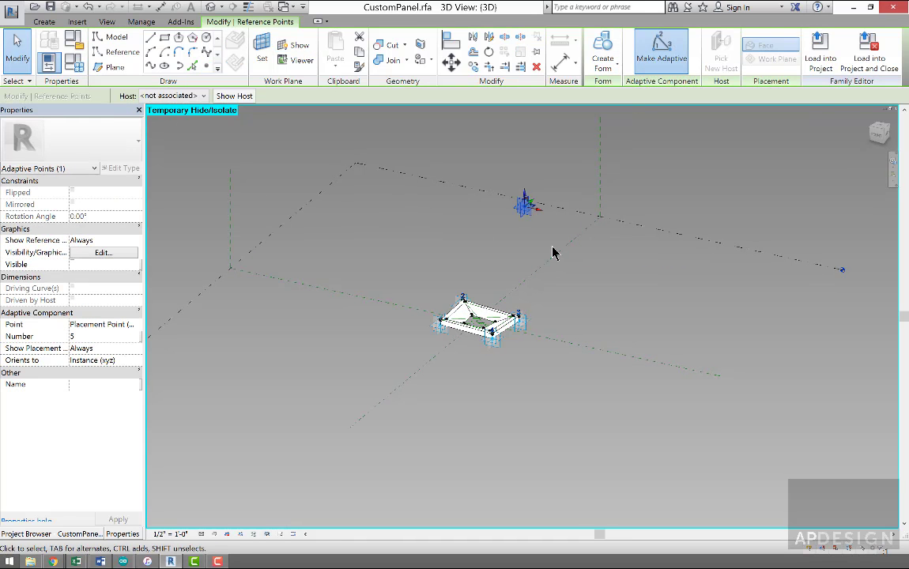
- Place a reference point where the two upper diagonal reference lines of the frame intersect
scroll(485, 323, "up", 3)
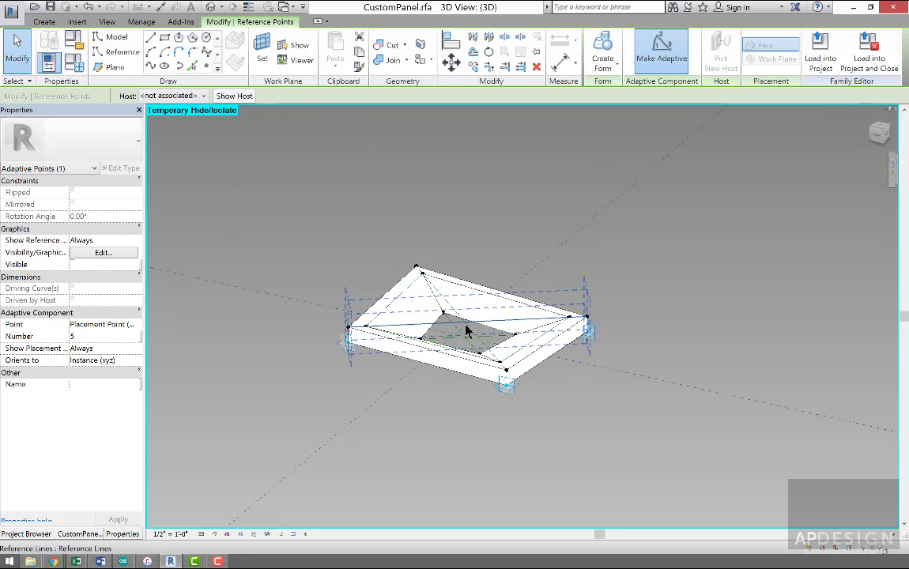
left_click(207, 66)
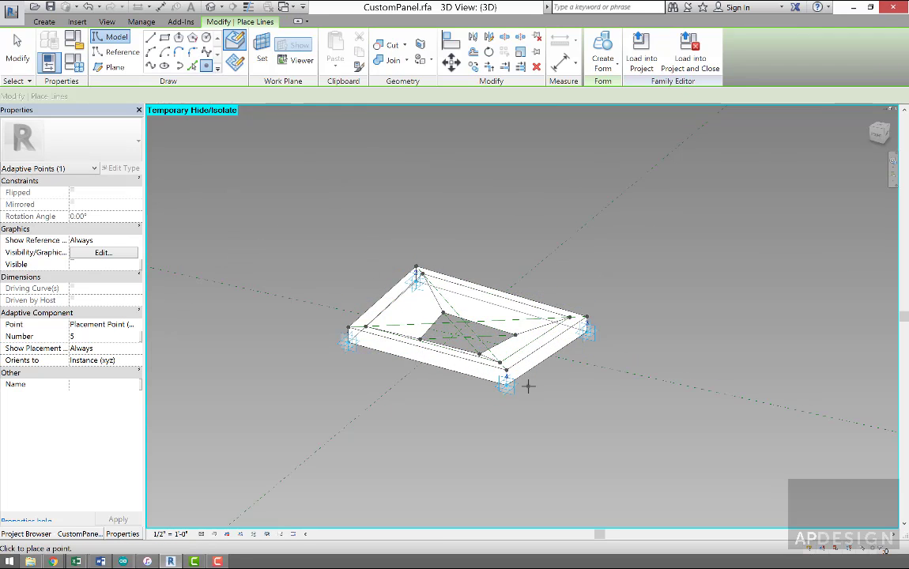
scroll(525, 383, "up", 2)
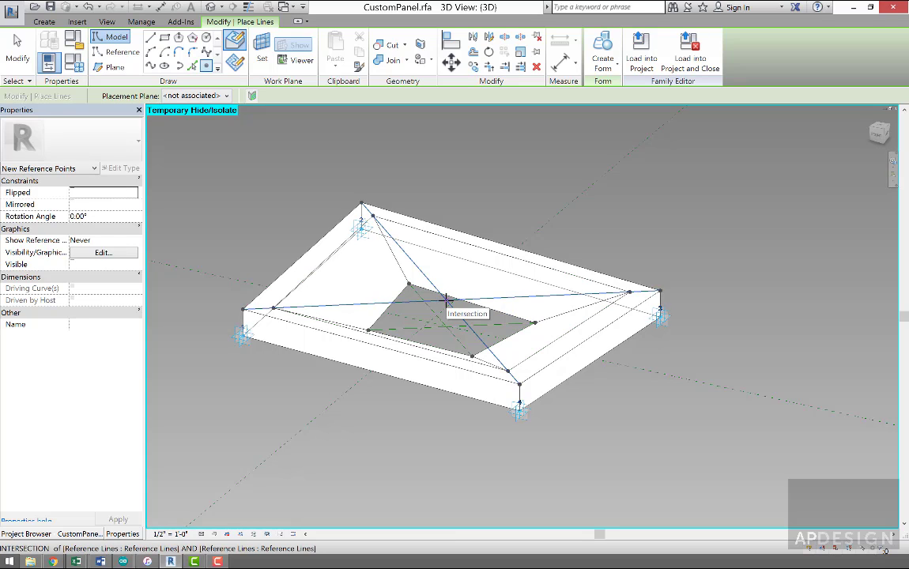
scroll(448, 305, "down", 5)
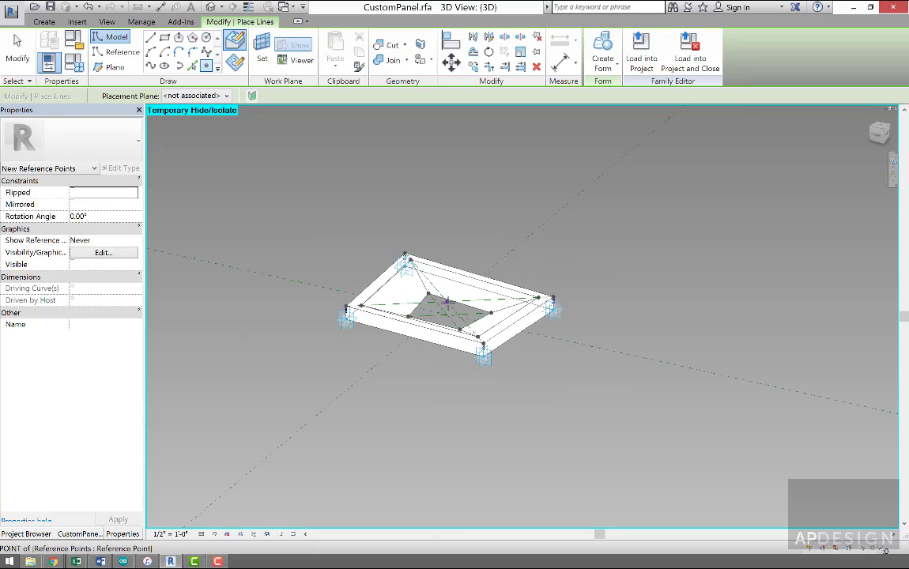
left_click(24, 56)
- Connect the frame's centre point to adaptive point 5 with a spline through points and make it a reference line
left_click(448, 302)
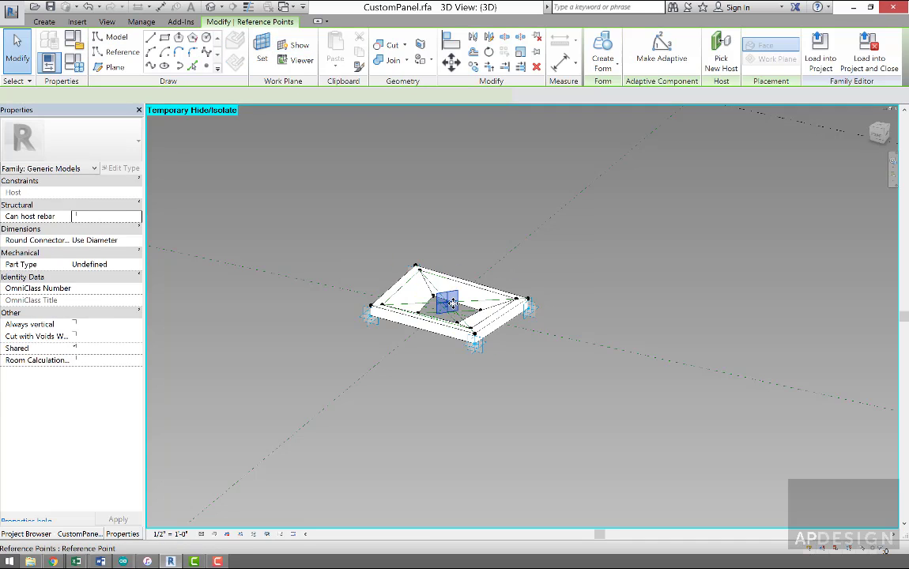
scroll(453, 303, "down", 5)
left_click(478, 241, "ctrl")
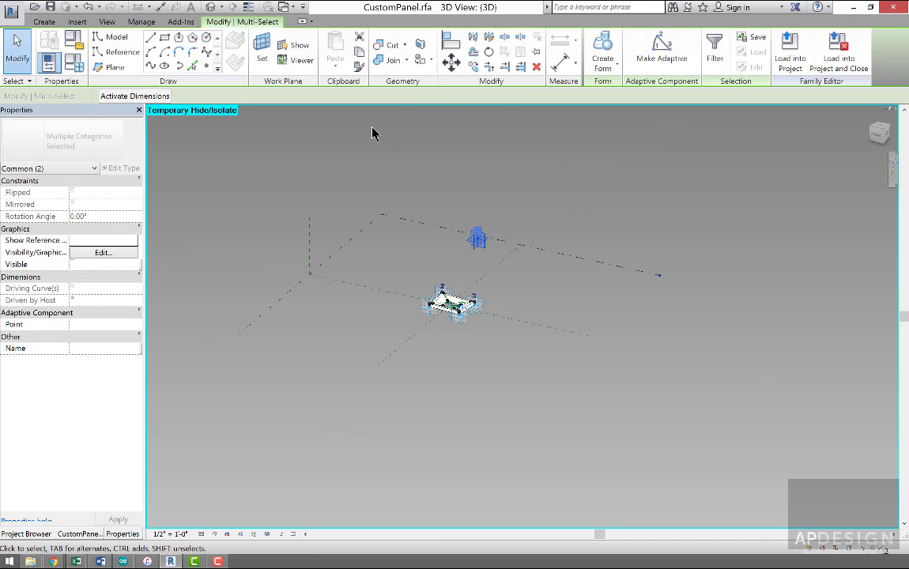
left_click(151, 66)
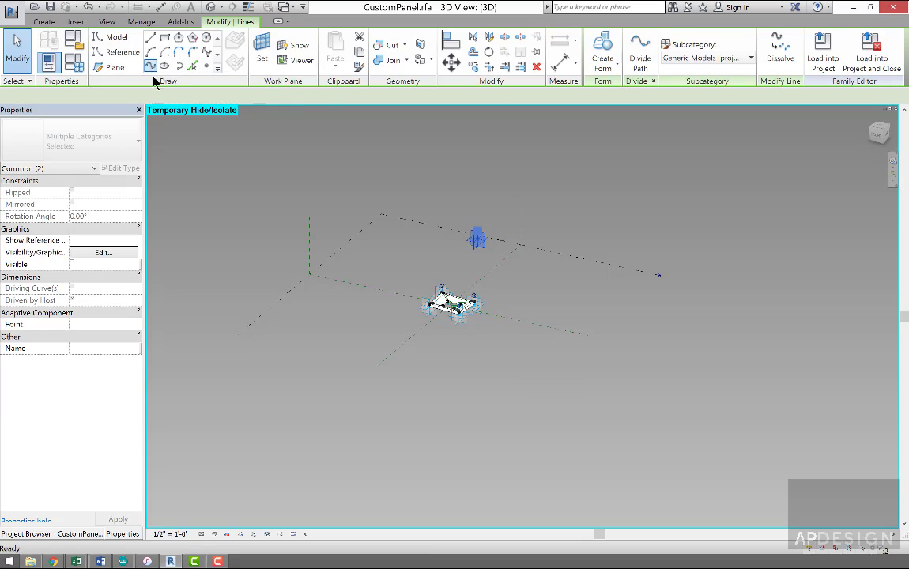
left_click(73, 288)
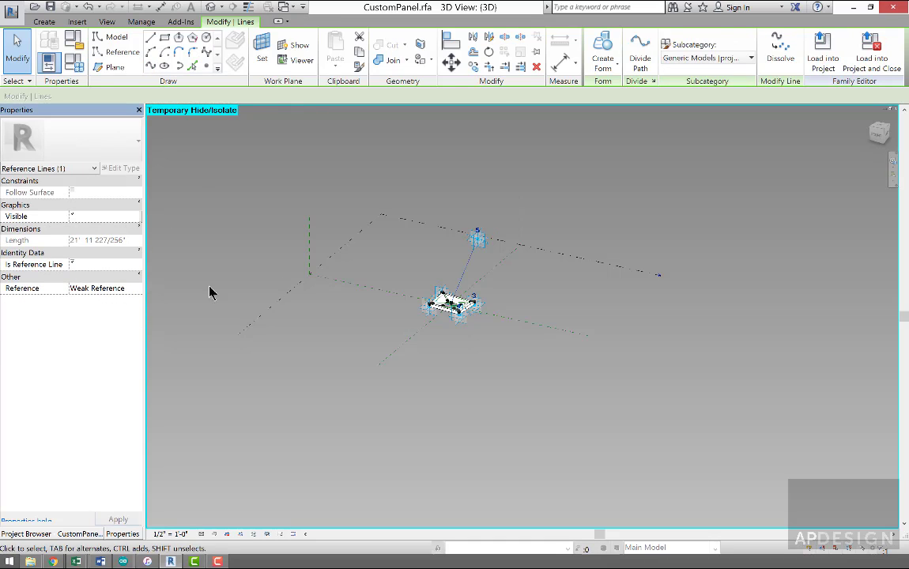
- Dimension the full length of the new reference line on its own work plane, and select that dimension
left_click(261, 49)
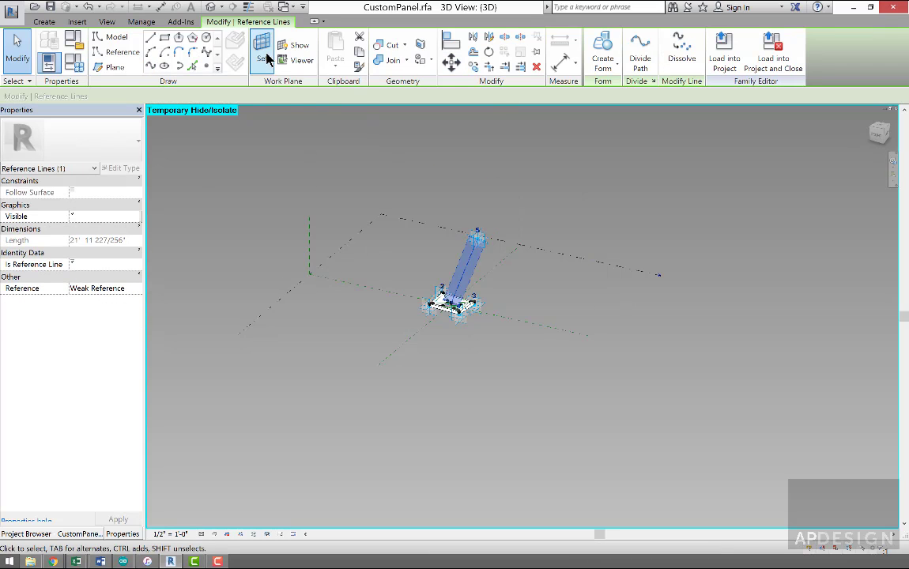
left_click(466, 276)
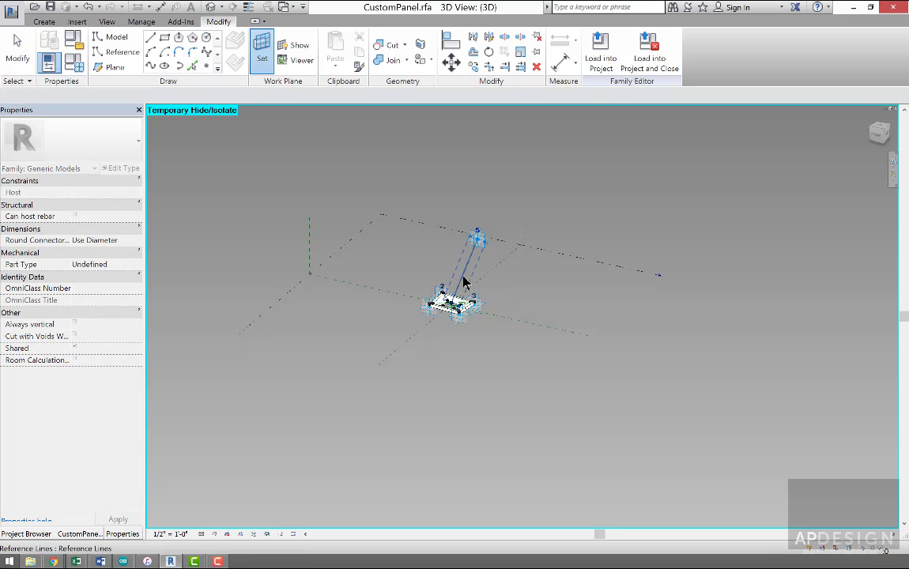
left_click(561, 62)
scroll(475, 274, "up", 3)
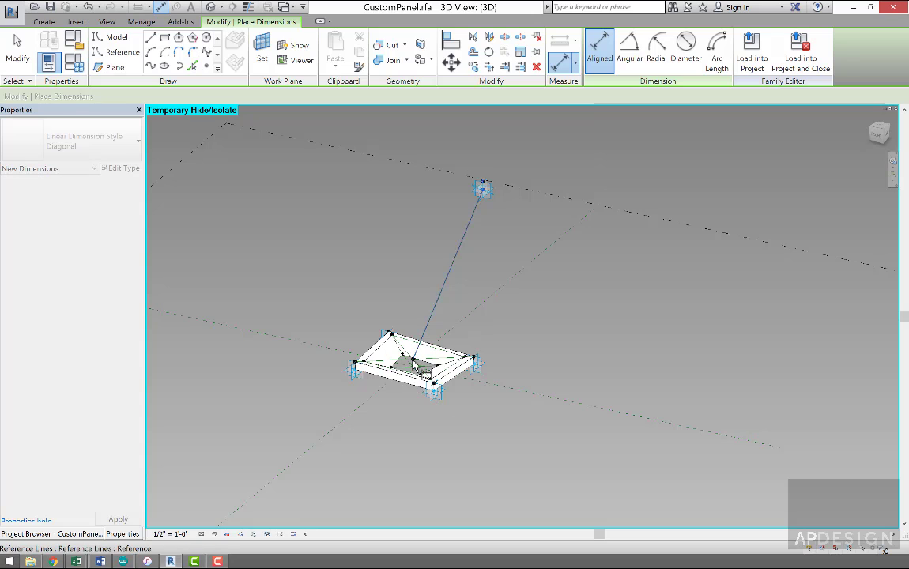
left_click(426, 339)
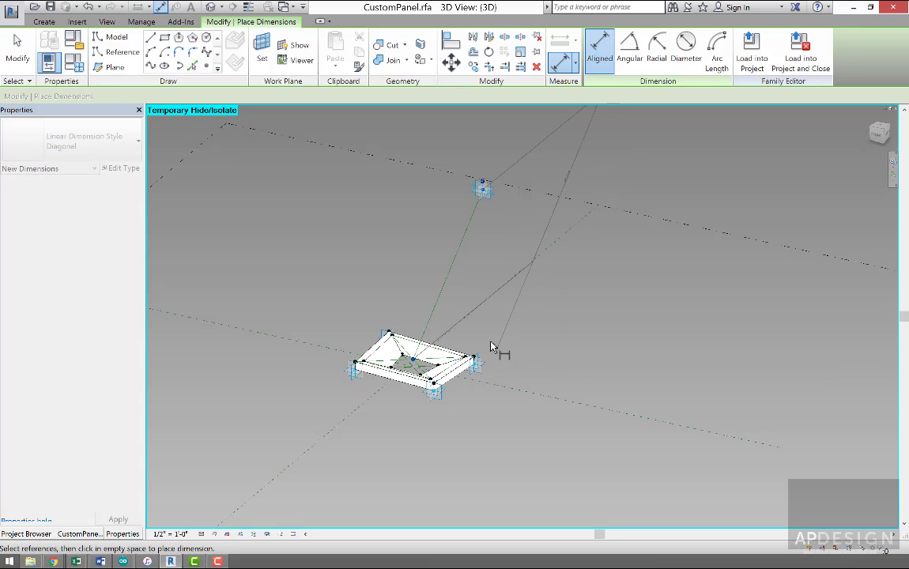
left_click(14, 41)
left_click(454, 214)
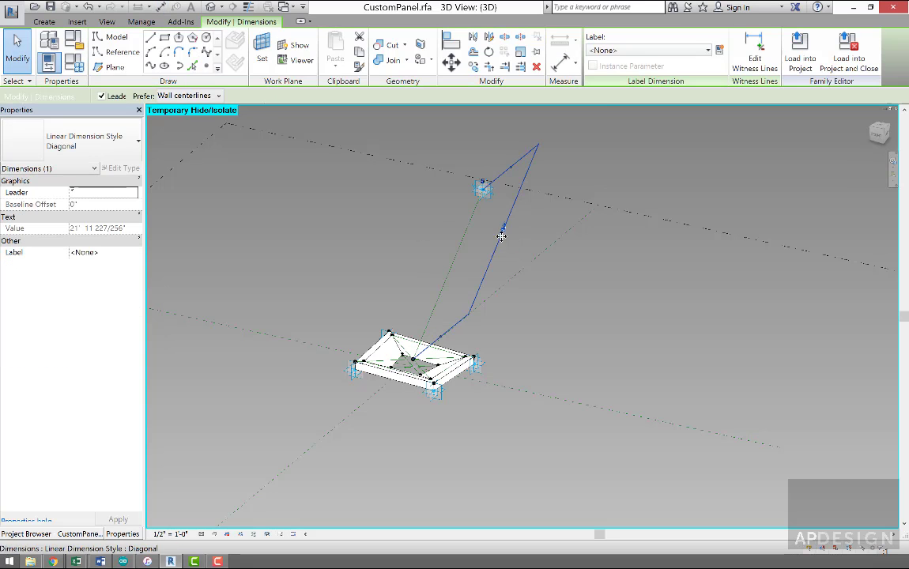
left_click(719, 50)
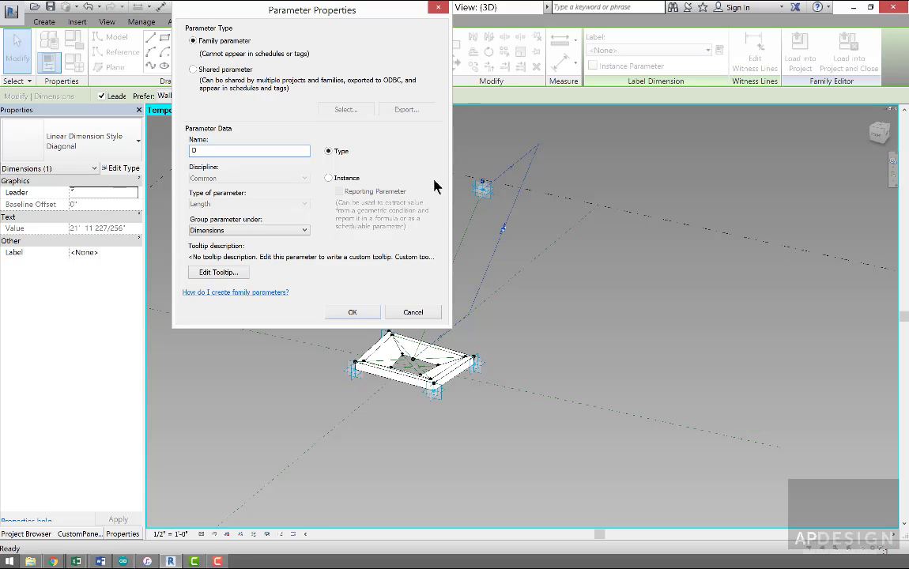
left_click(353, 313)
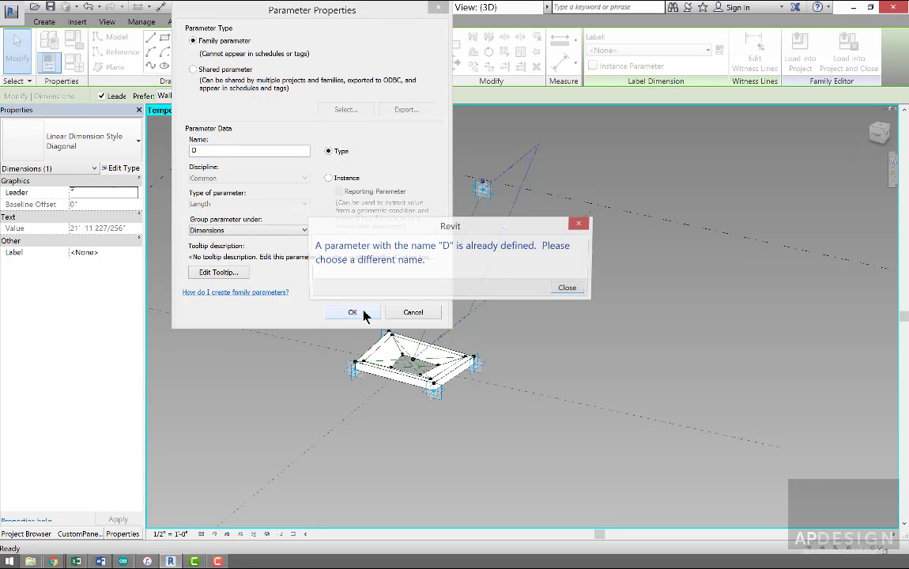
left_click(571, 288)
left_click(413, 313)
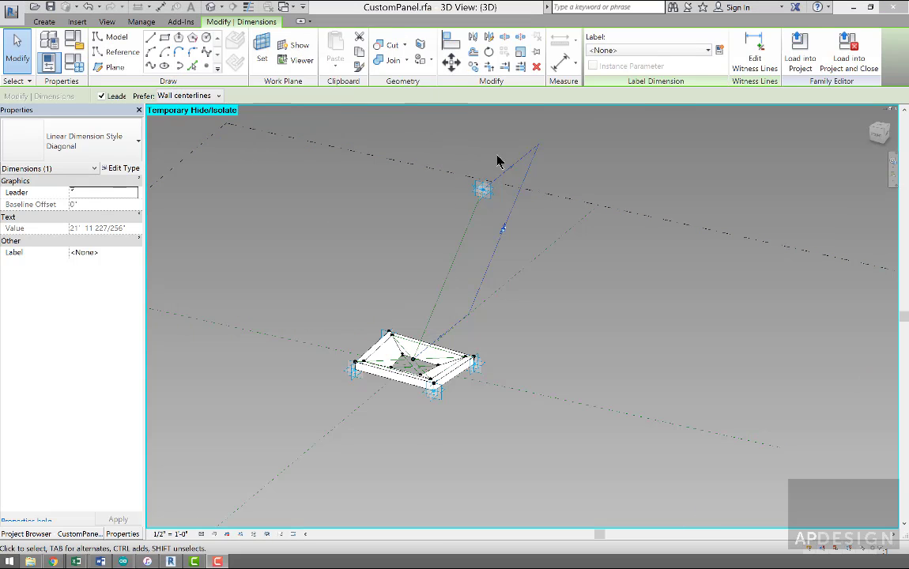
- Label the selected dimension with a new type-based family parameter named D
left_click(719, 50)
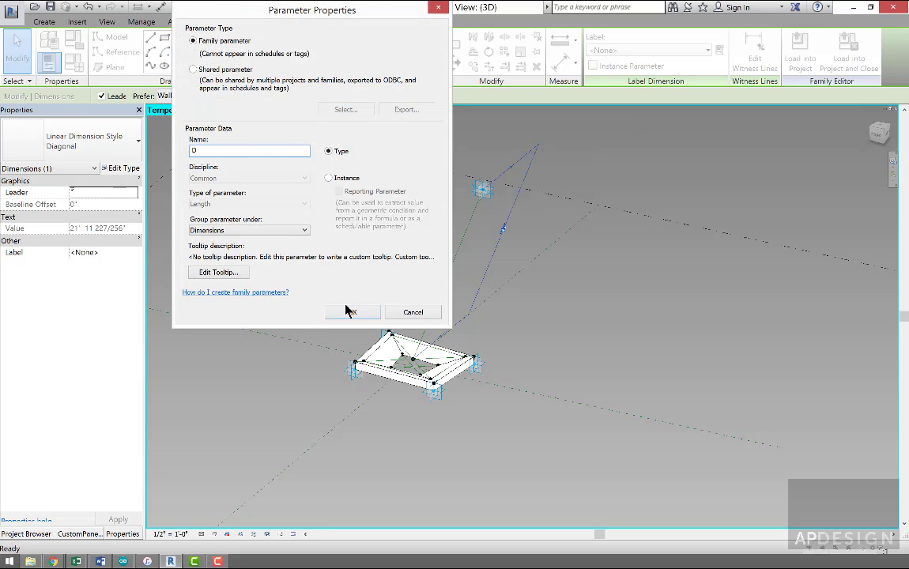
left_click(351, 312)
left_click(510, 271)
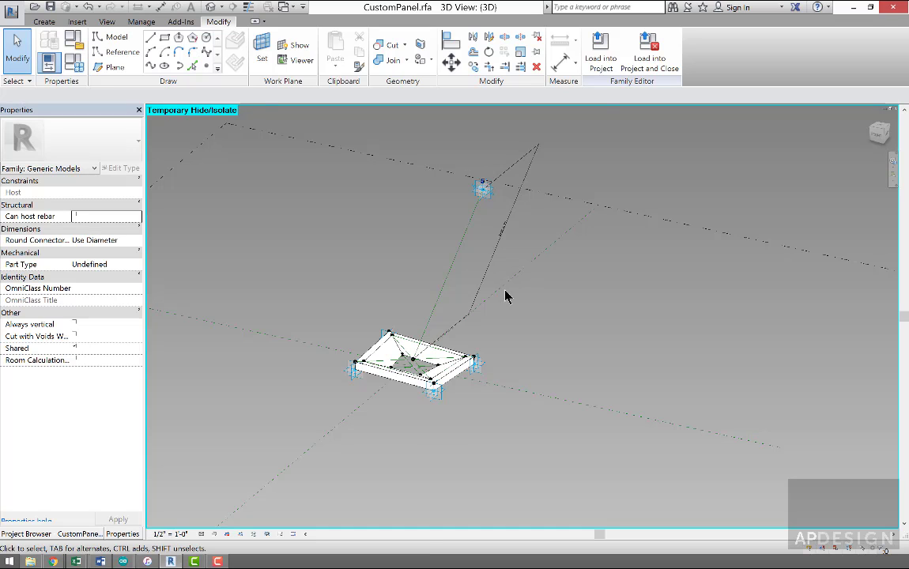
- Move the D dimension line closer to the reference line it measures
middle_click_drag(506, 296, 613, 320, "shift")
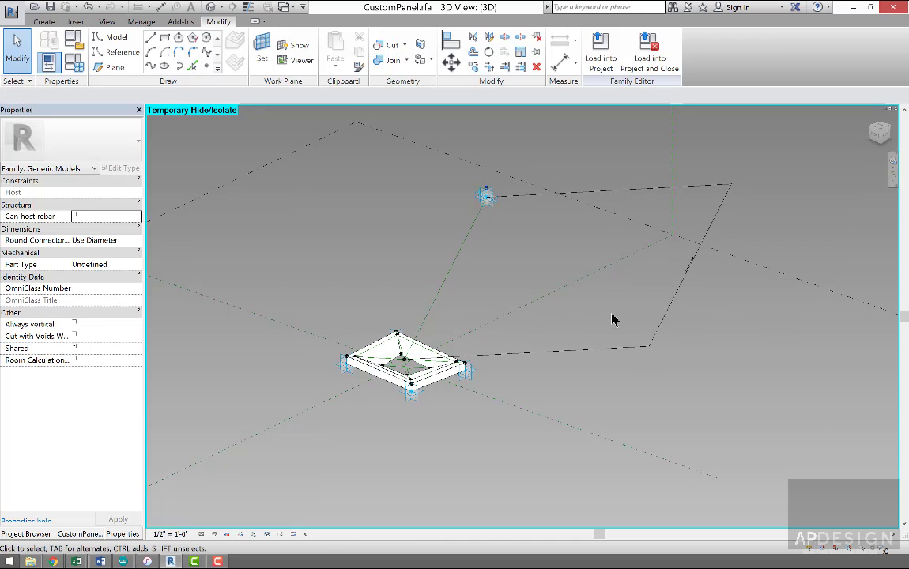
left_click(668, 316)
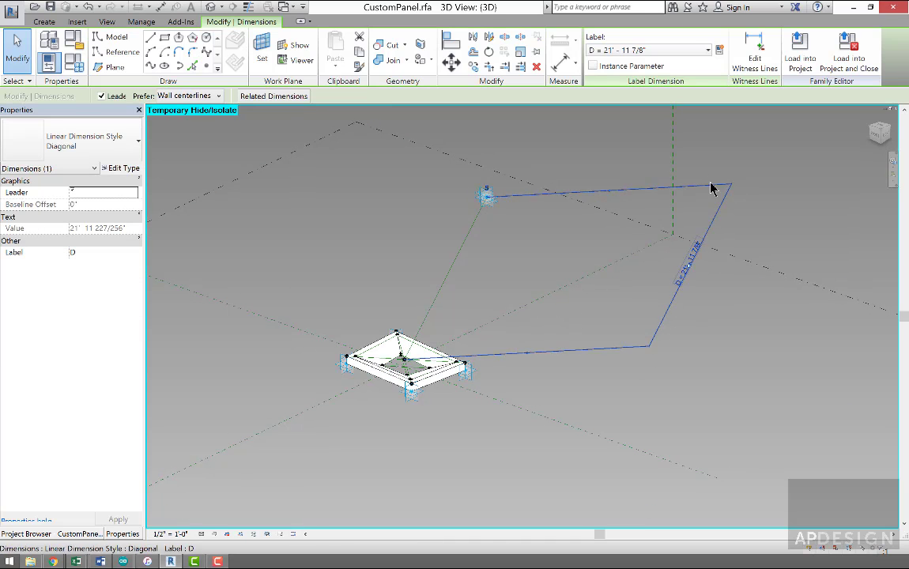
left_click_drag(732, 185, 560, 194)
left_click(521, 387)
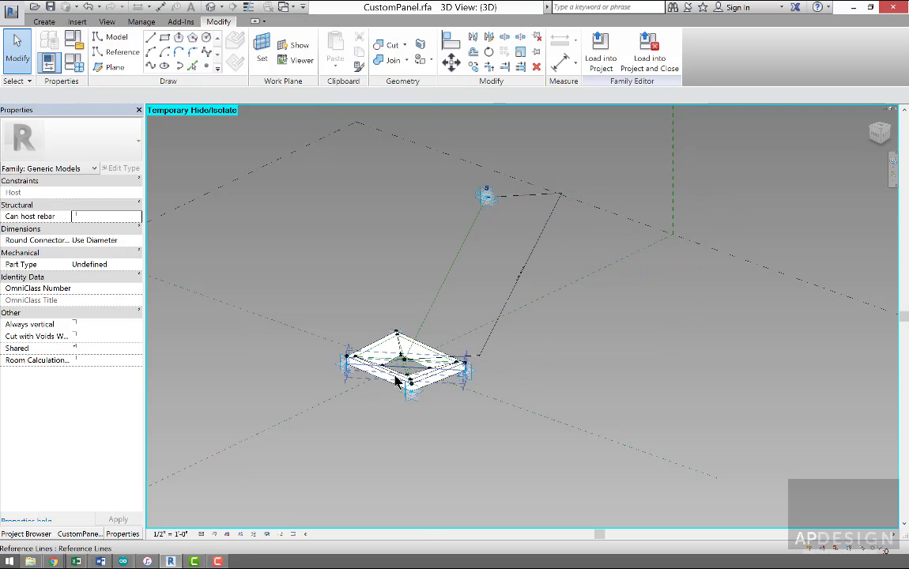
scroll(425, 356, "up", 4)
middle_click_drag(425, 356, 385, 366, "shift")
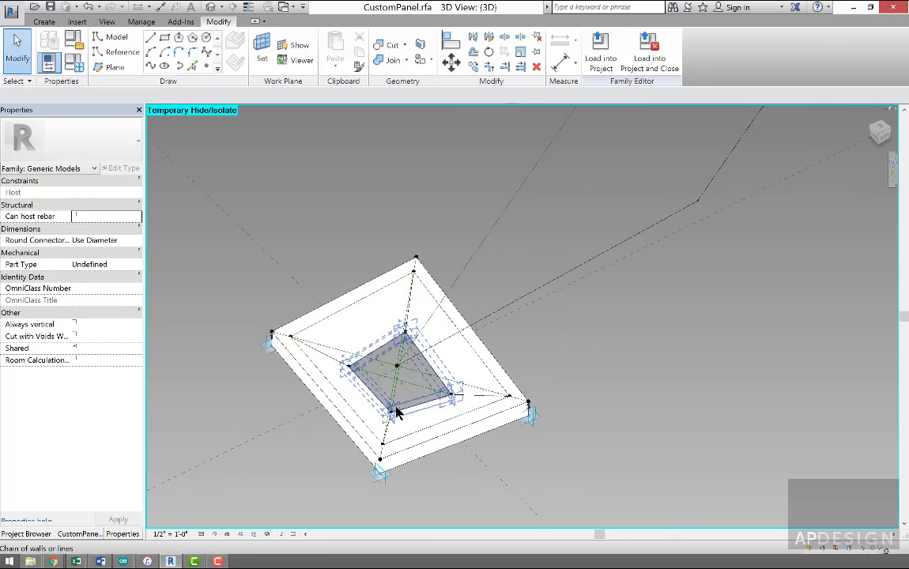
middle_click_drag(396, 412, 386, 359, "shift")
scroll(410, 346, "down", 3)
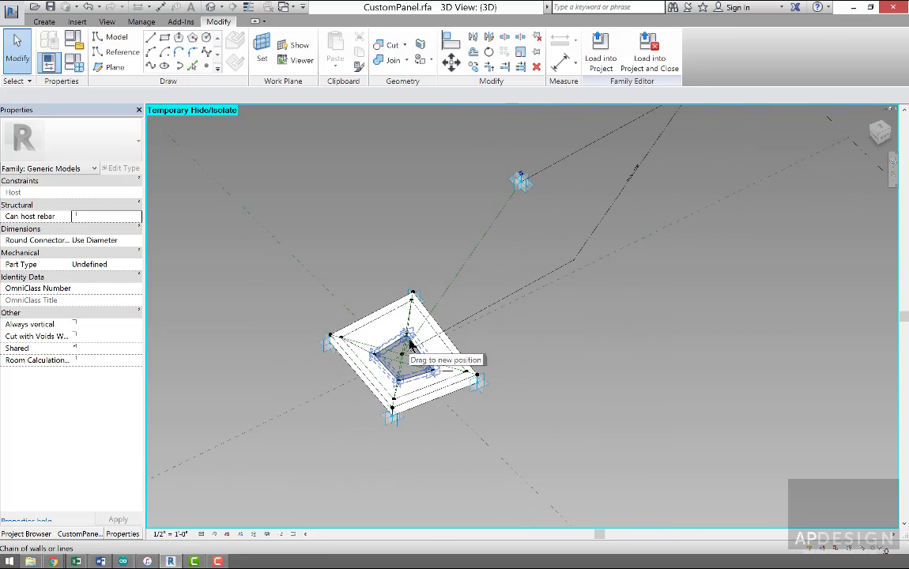
left_click(597, 239)
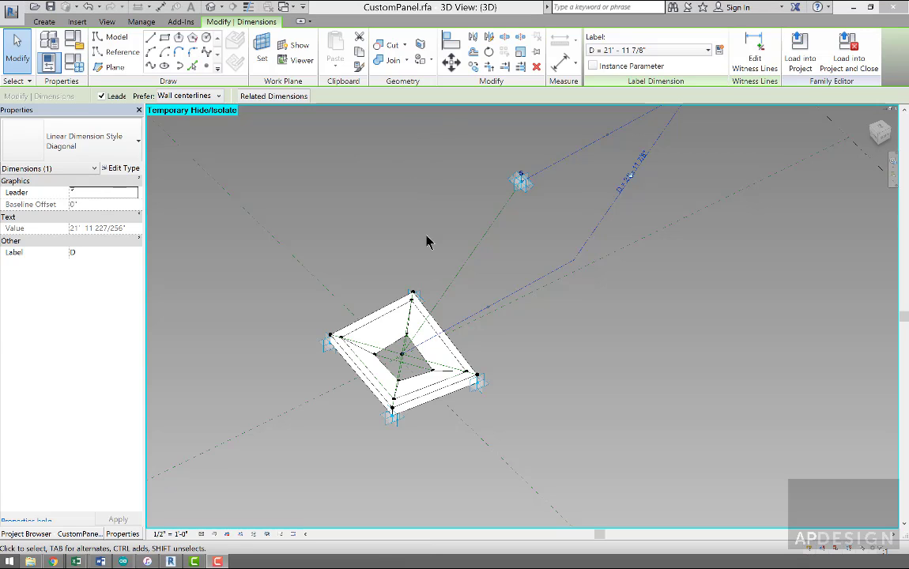
left_click(395, 257)
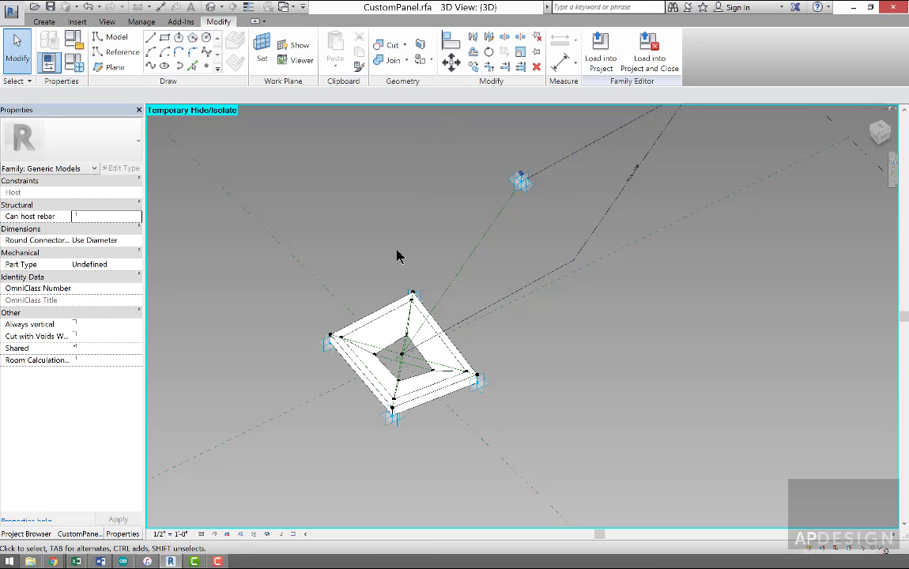
- Dimension the distance between the frame's opposite adaptive points 1 and 3 on the work plane of the lower diagonal reference line joining them
scroll(397, 273, "down", 5)
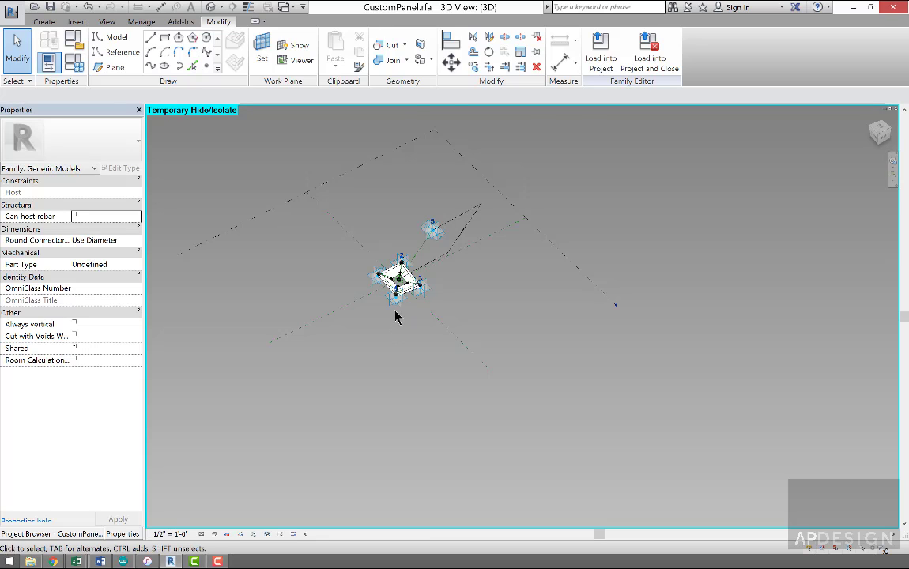
middle_click_drag(398, 317, 365, 268, "shift")
scroll(365, 268, "up", 3)
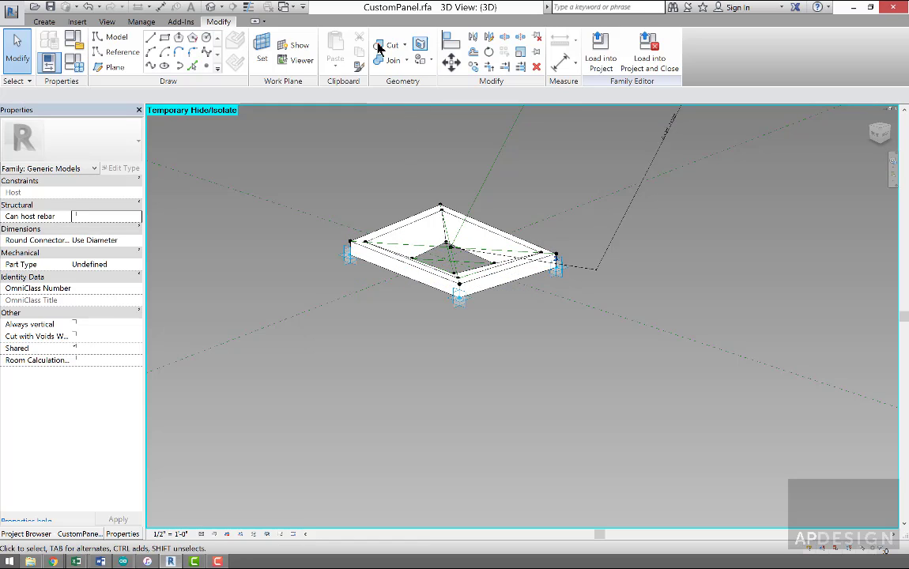
left_click(261, 45)
left_click(448, 261)
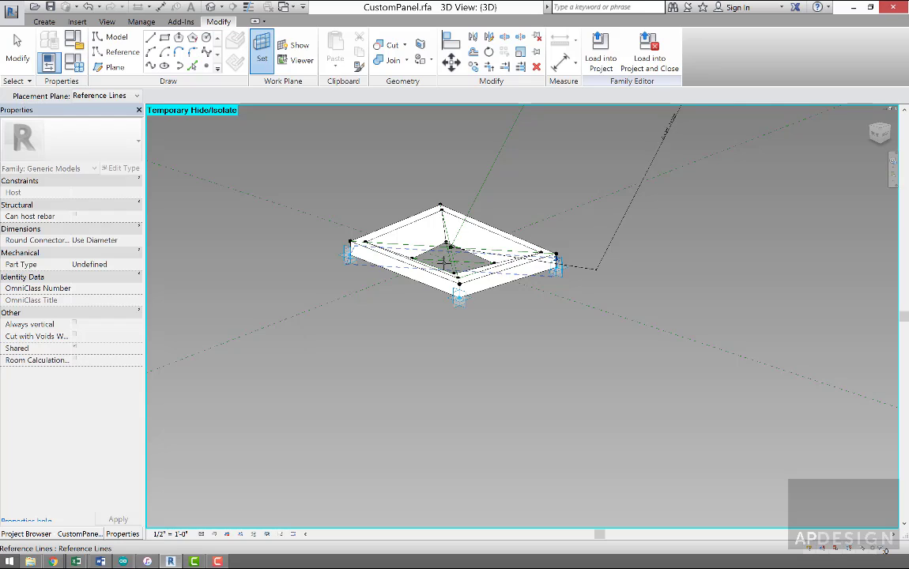
left_click(561, 60)
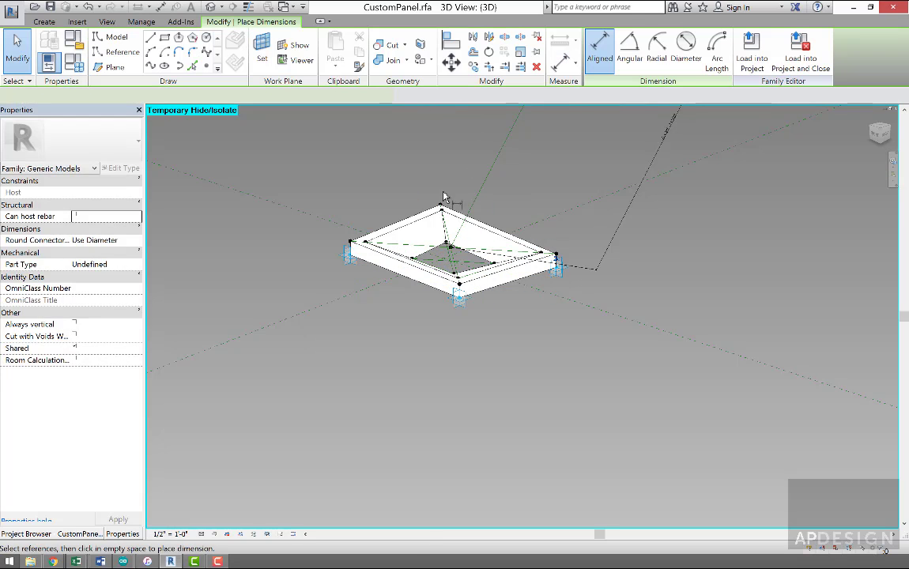
left_click(350, 255)
left_click(558, 266)
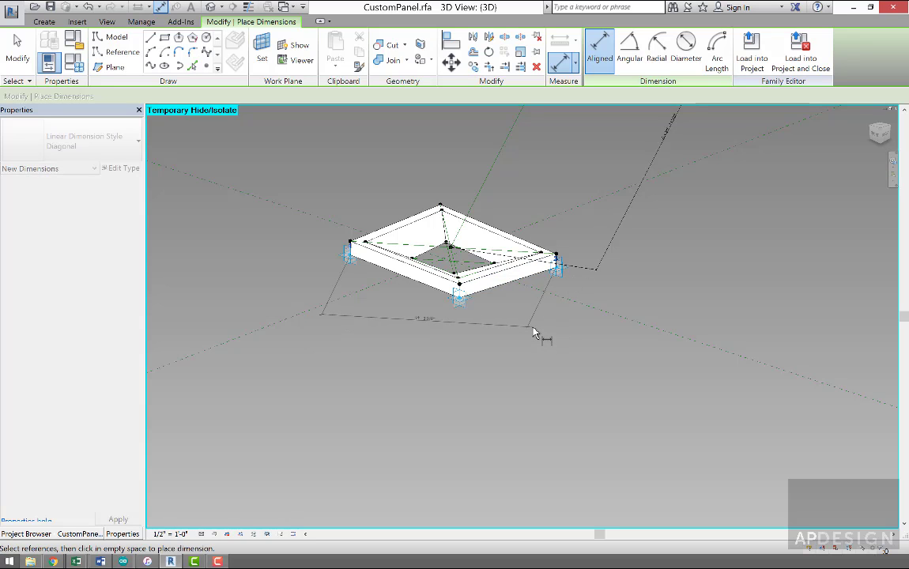
left_click(534, 333)
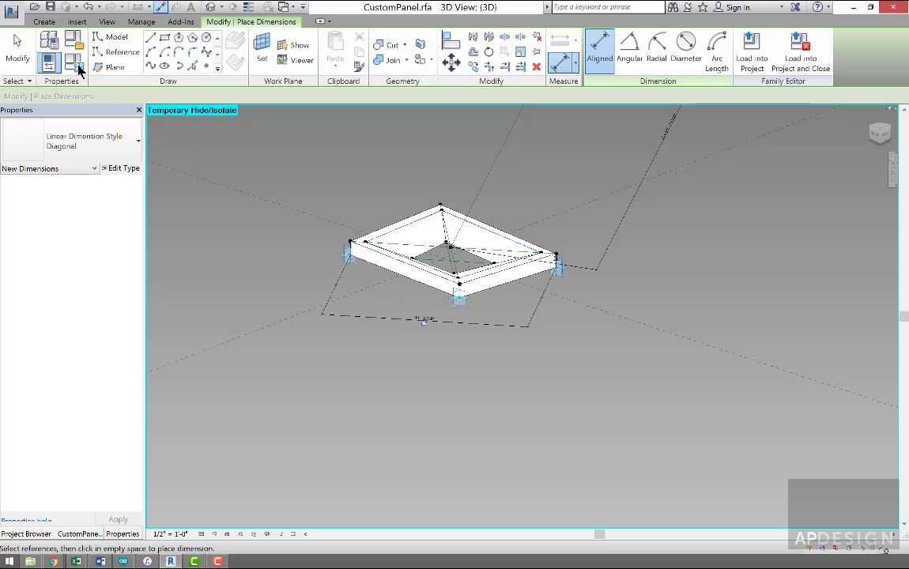
left_click(24, 63)
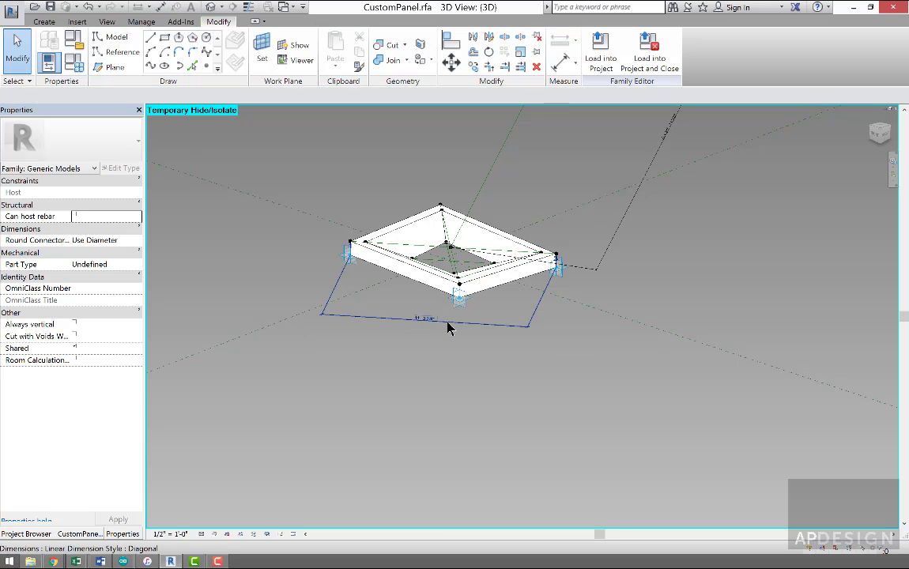
- Label the new diagonal dimension between the corner points with a new instance family parameter named D2
left_click(425, 318)
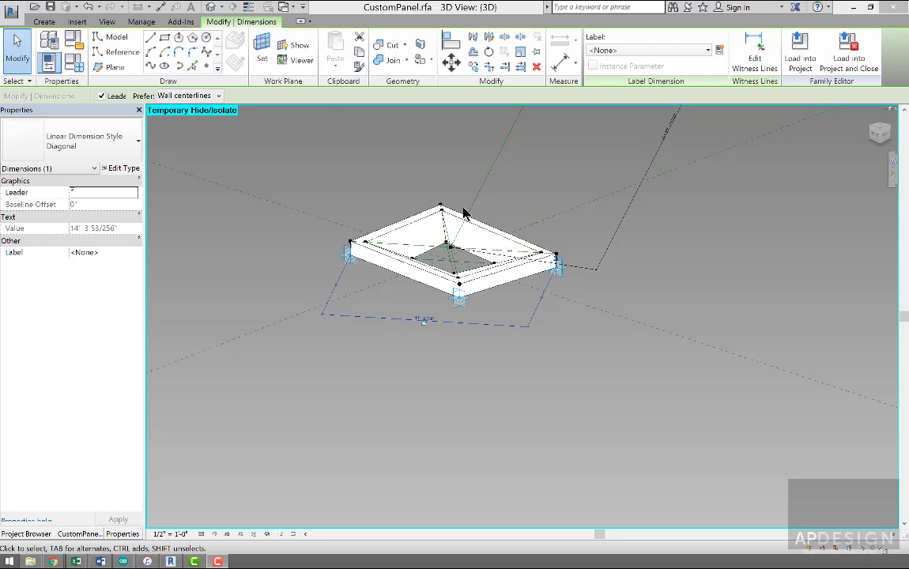
left_click(719, 50)
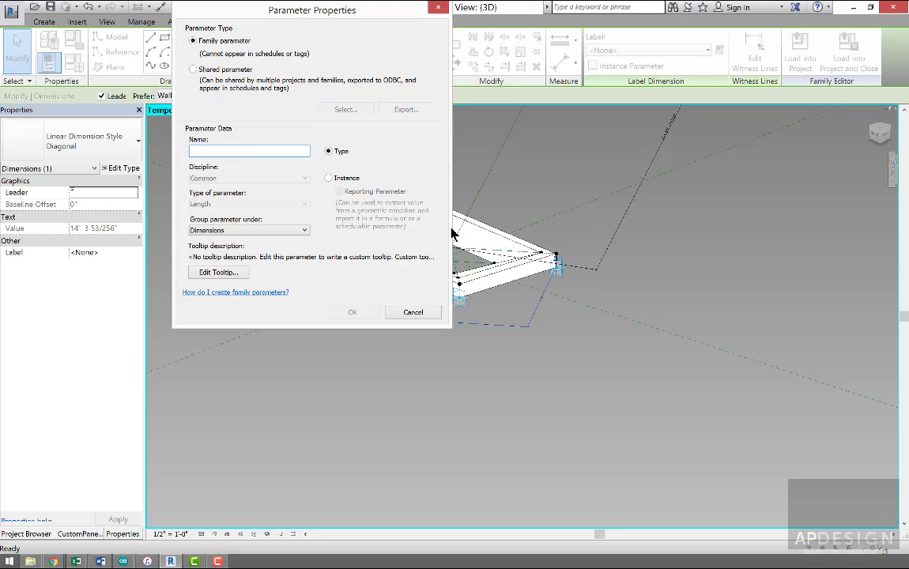
type("D2")
left_click(330, 178)
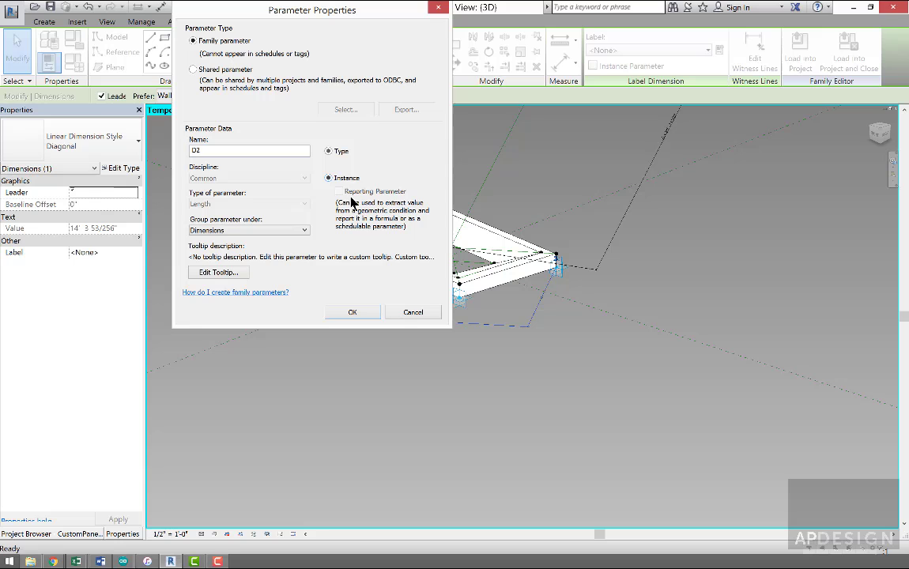
left_click(353, 312)
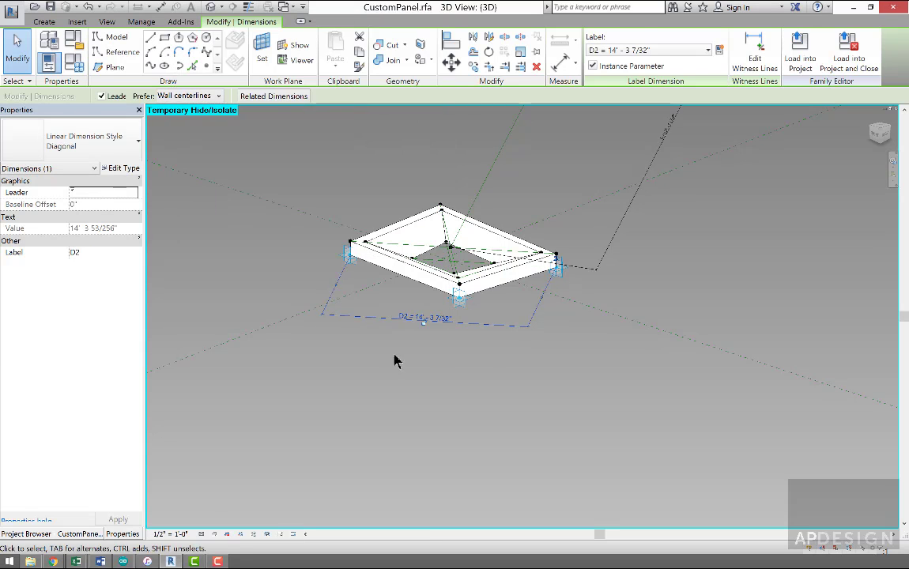
left_click(399, 355)
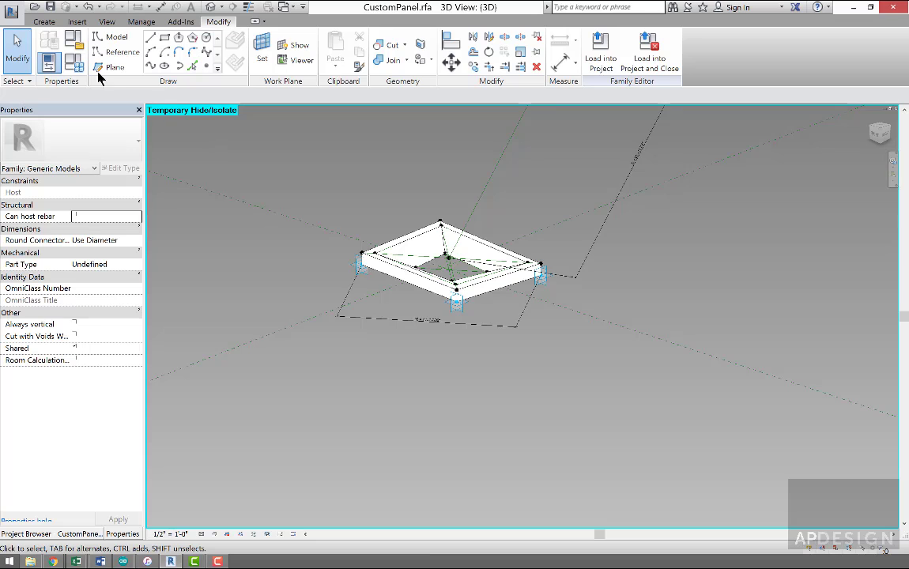
- Add an instance family parameter named Opening with type Number, grouped under Other, and apply it
left_click(75, 63)
left_click_drag(512, 148, 433, 131)
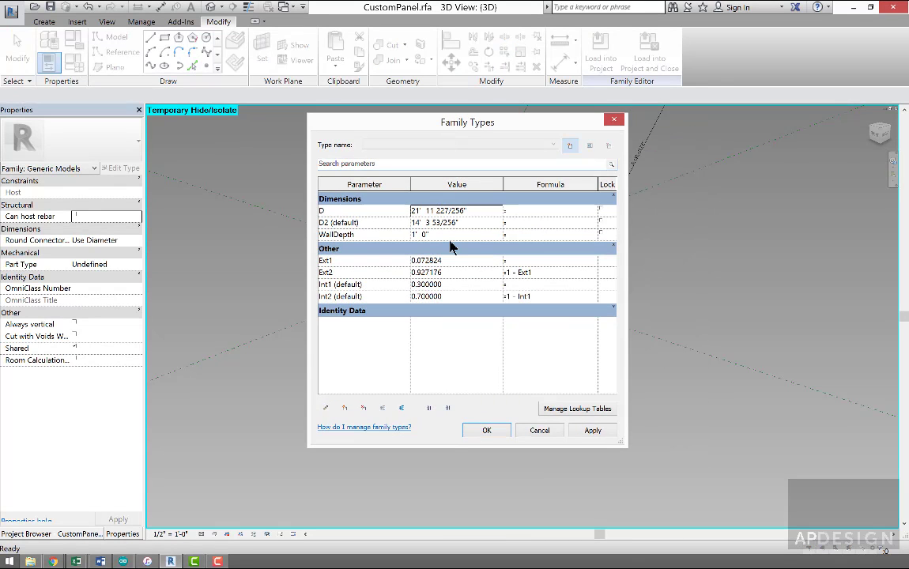
left_click(346, 408)
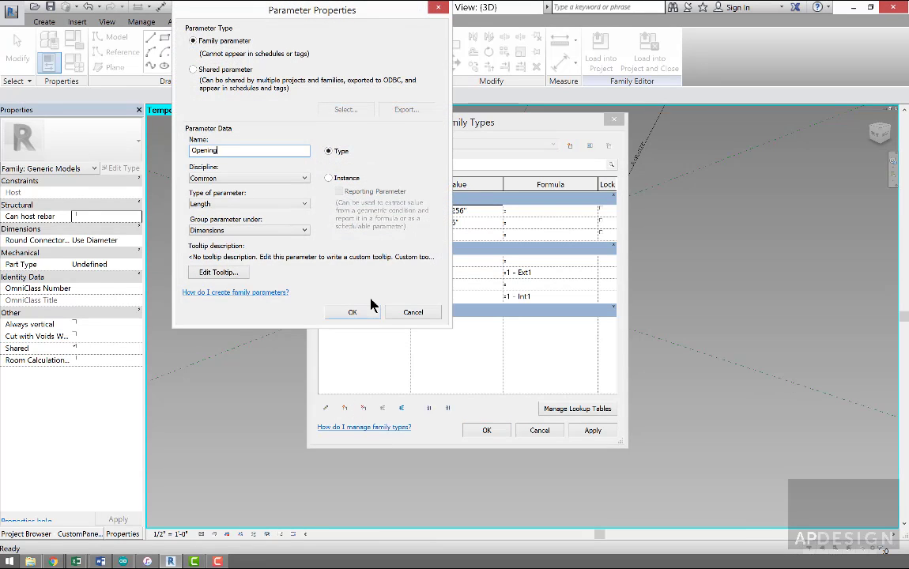
left_click(329, 179)
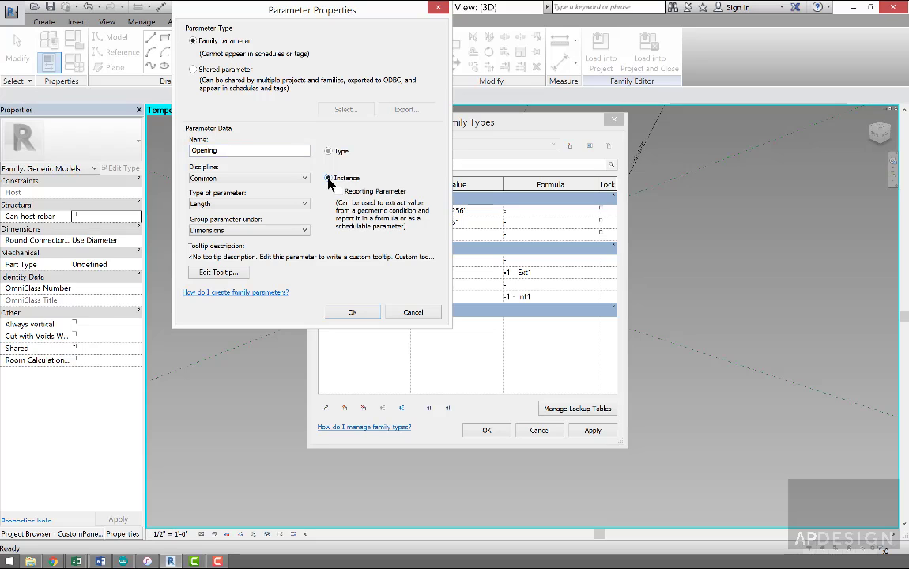
left_click(242, 205)
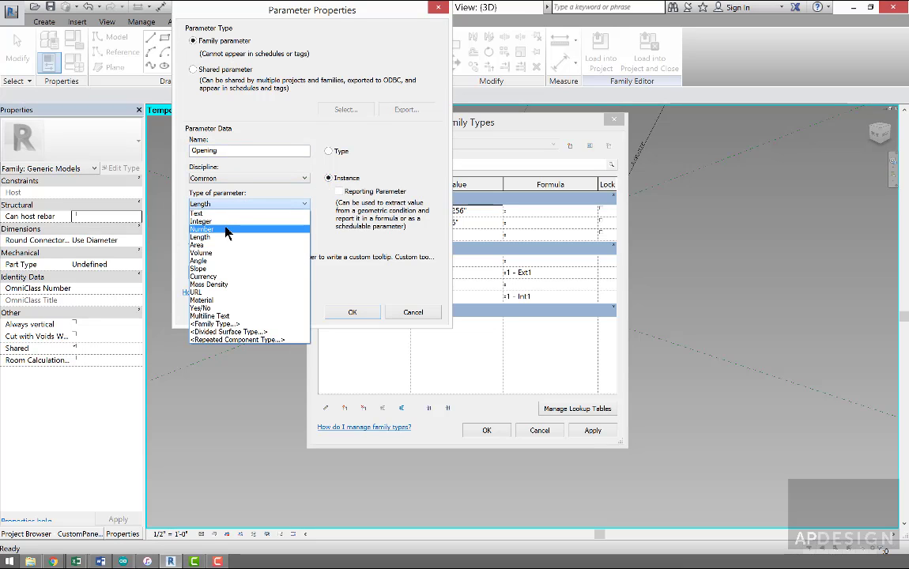
left_click(226, 230)
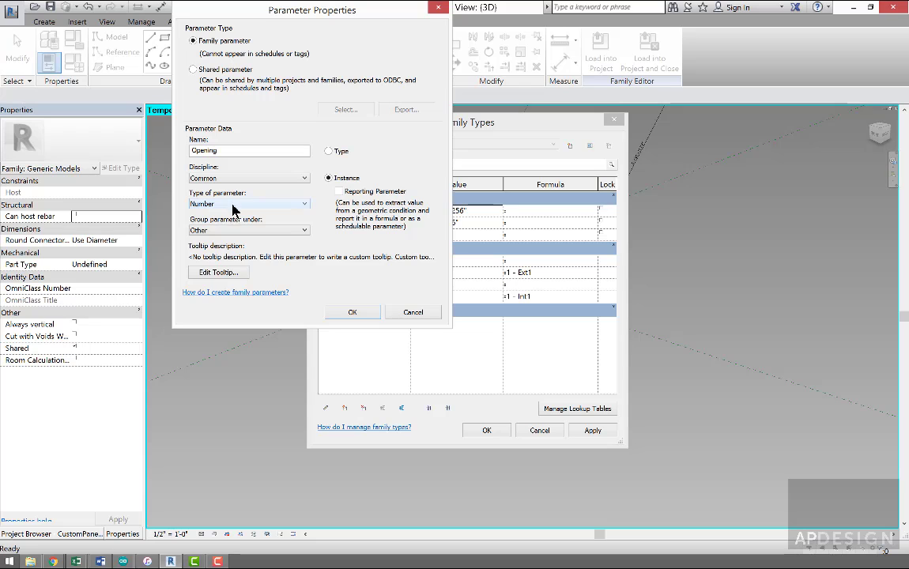
left_click(352, 313)
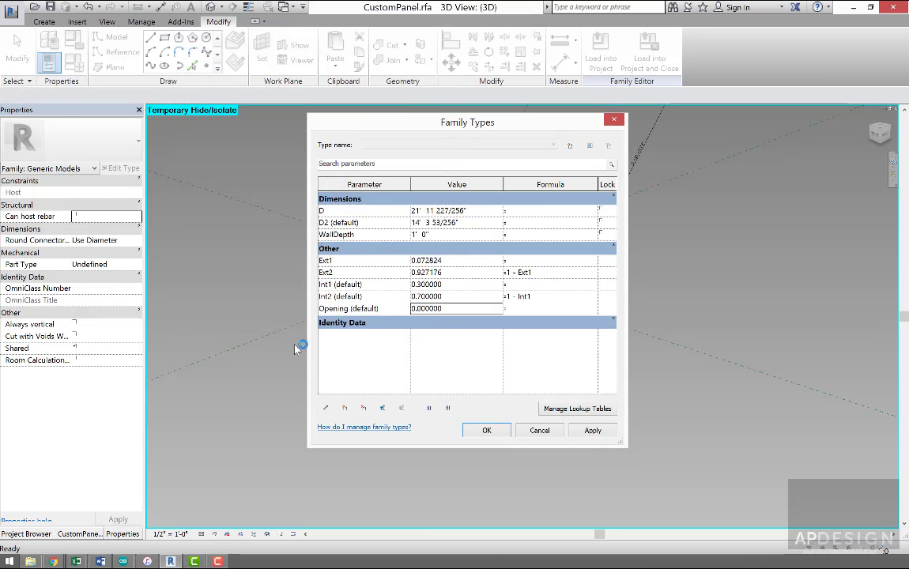
left_click(585, 431)
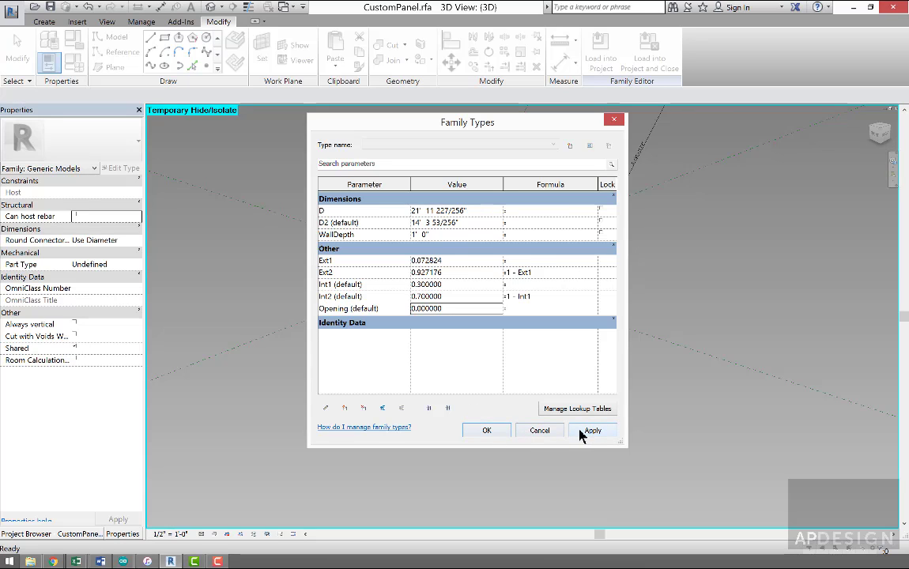
left_click(496, 429)
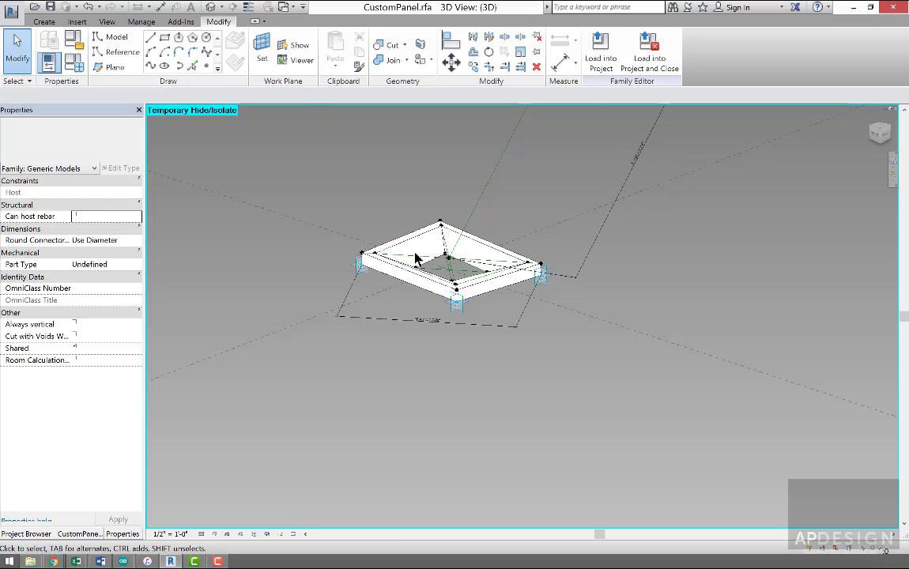
- Give the Opening parameter the formula (D2 / D) ^ 0.5 and apply it
scroll(417, 259, "up", 5)
left_click(511, 257)
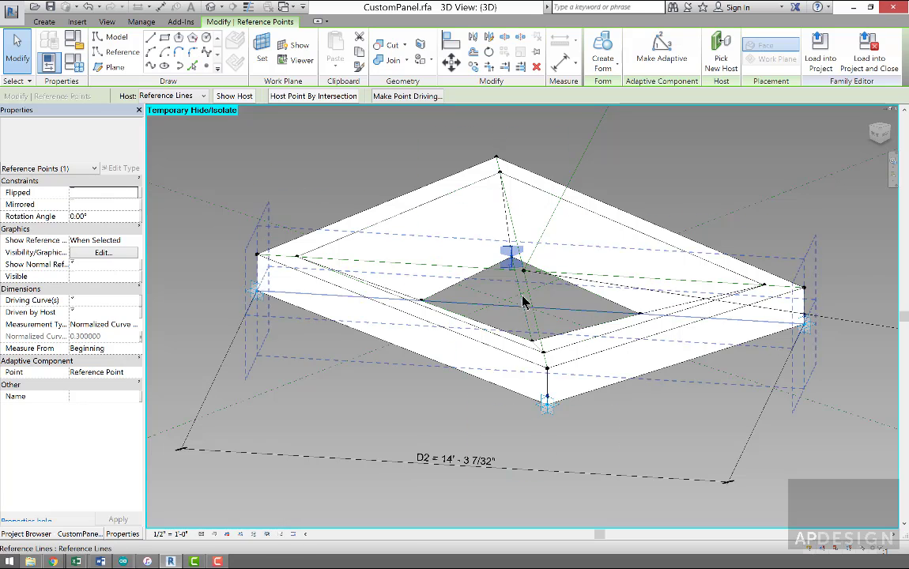
left_click(320, 335)
scroll(350, 301, "down", 2)
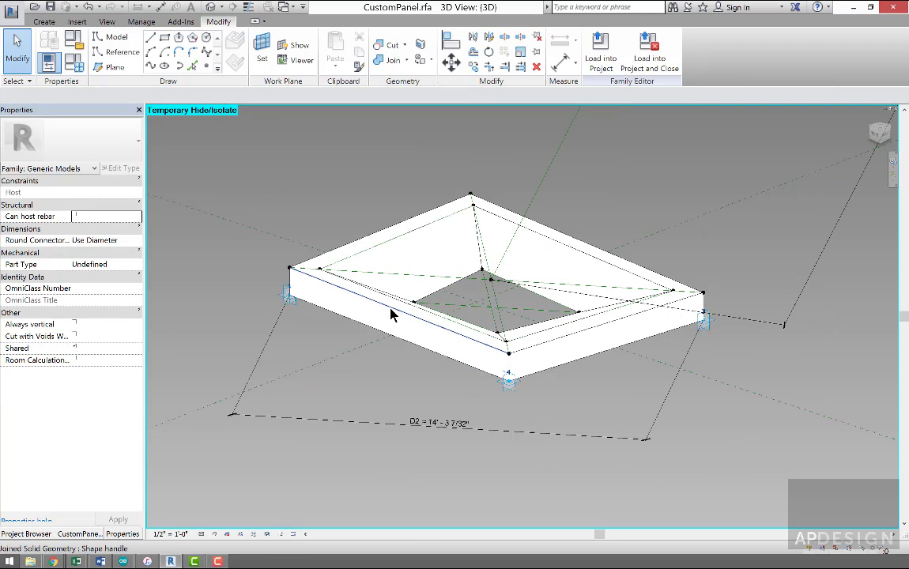
left_click(76, 65)
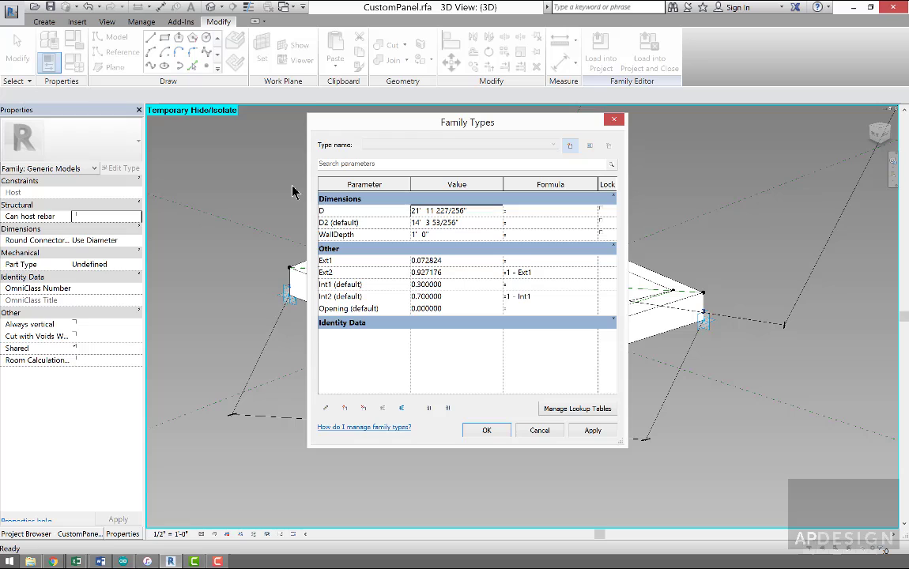
left_click(517, 309)
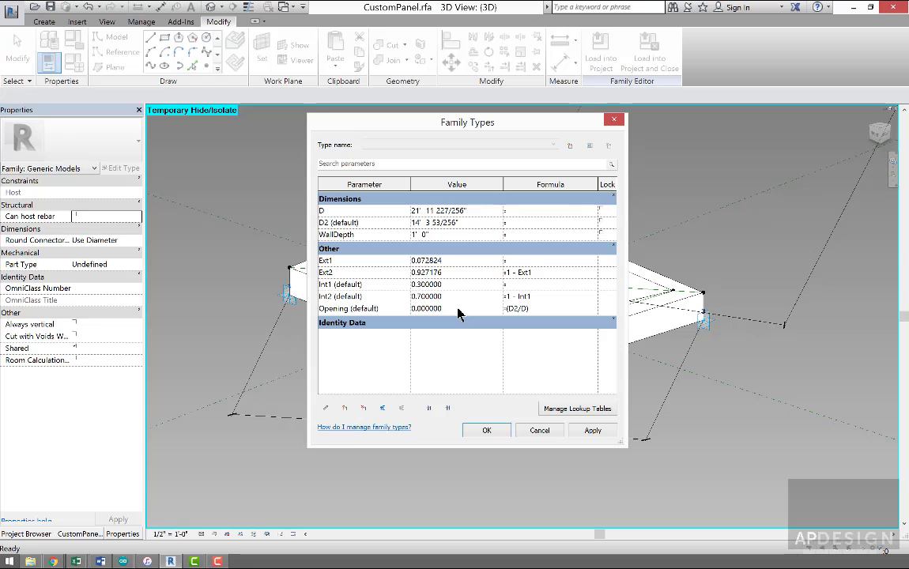
left_click_drag(490, 136, 204, 152)
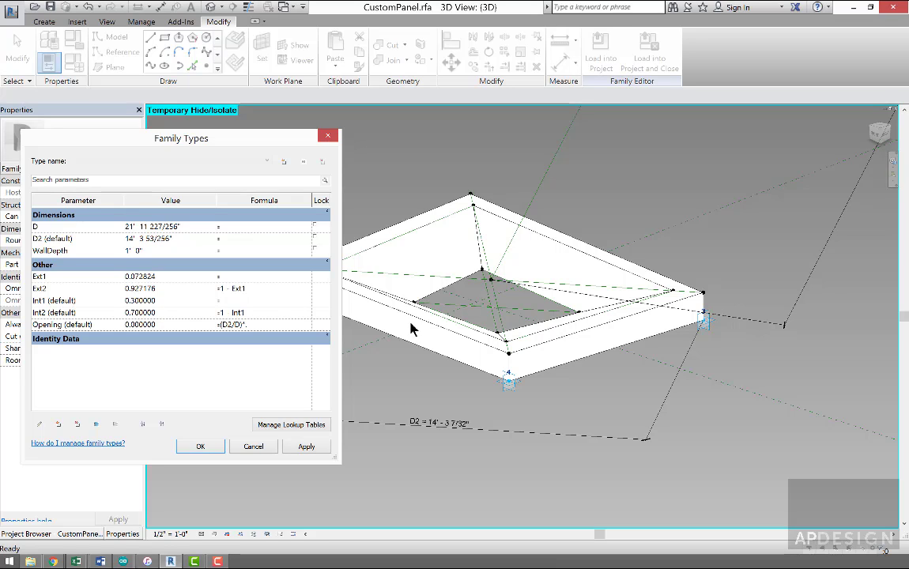
left_click(306, 447)
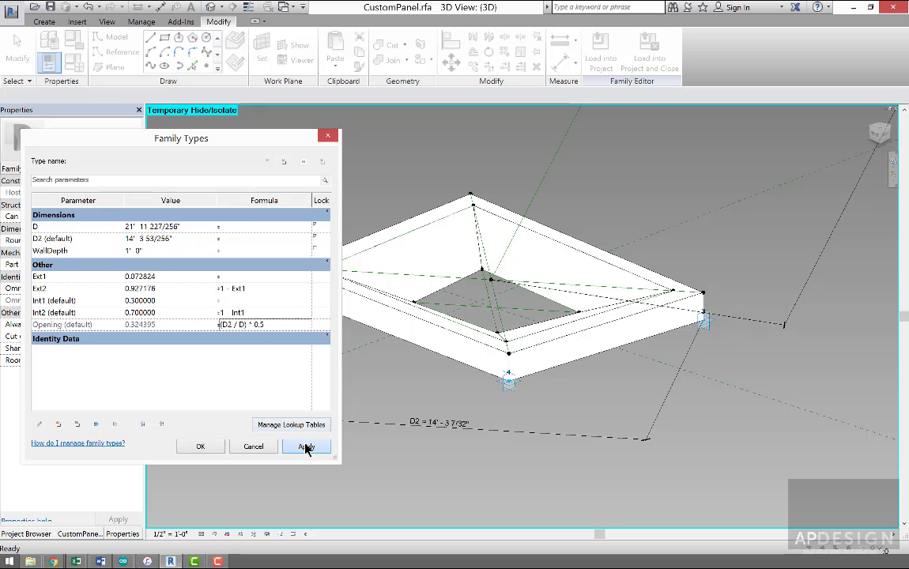
left_click(207, 448)
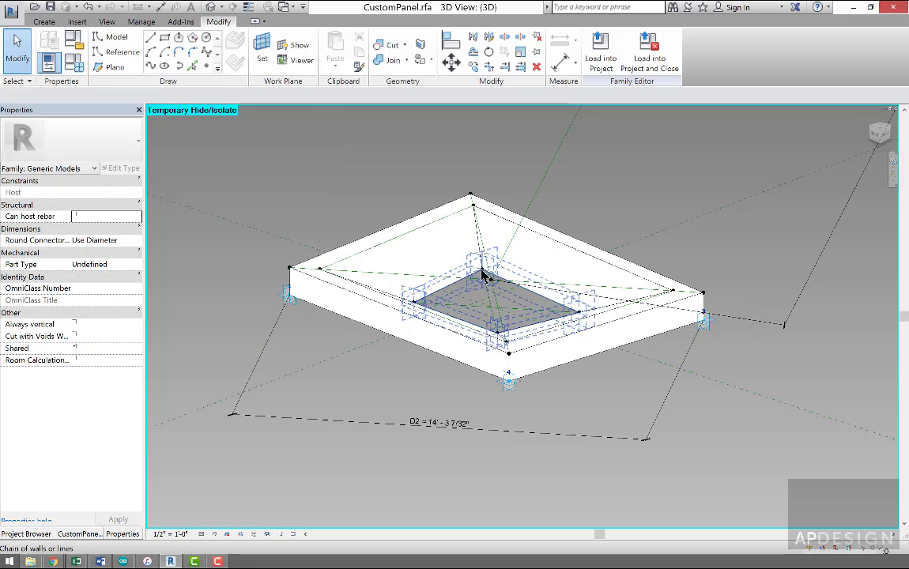
- Set the formula of the Int1 parameter to Opening and apply the change to the family
left_click(49, 62)
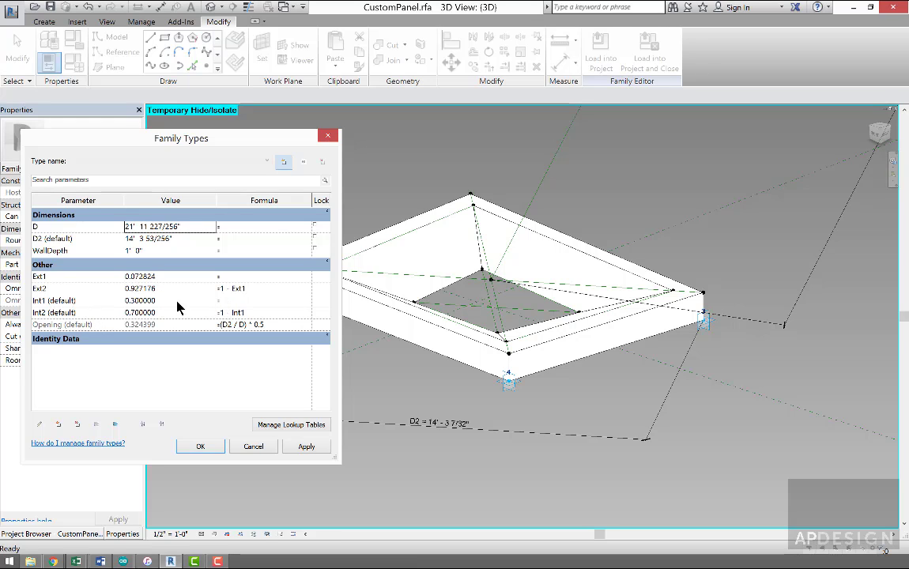
left_click(227, 301)
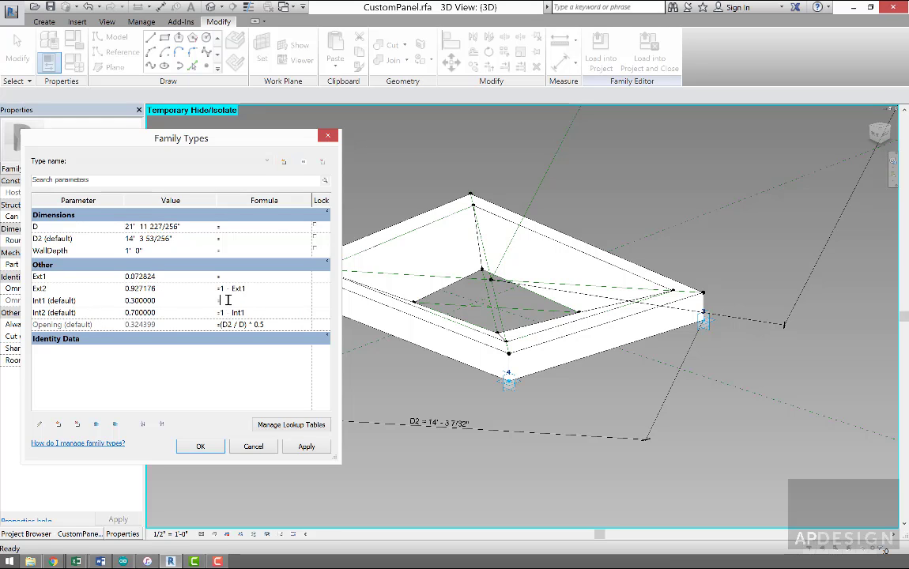
type("0")
key("Return")
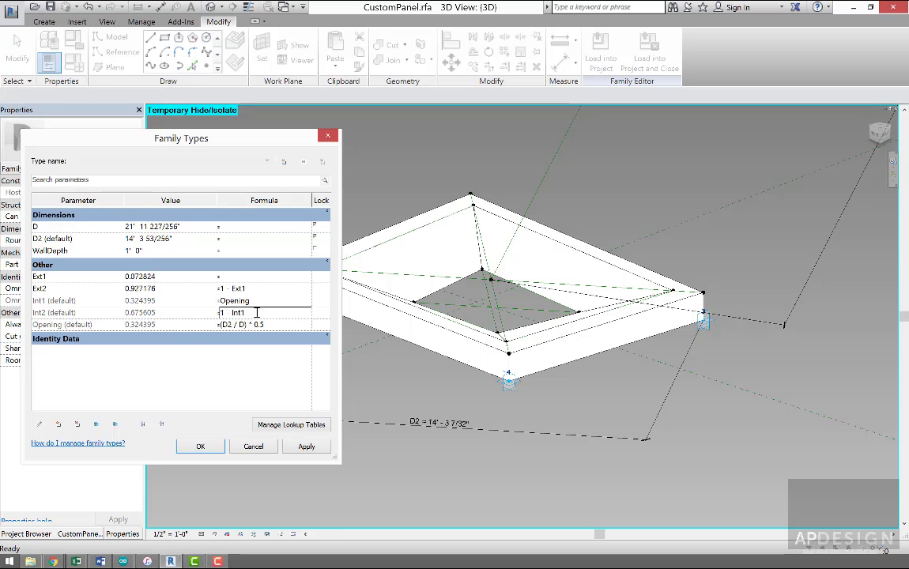
left_click(306, 448)
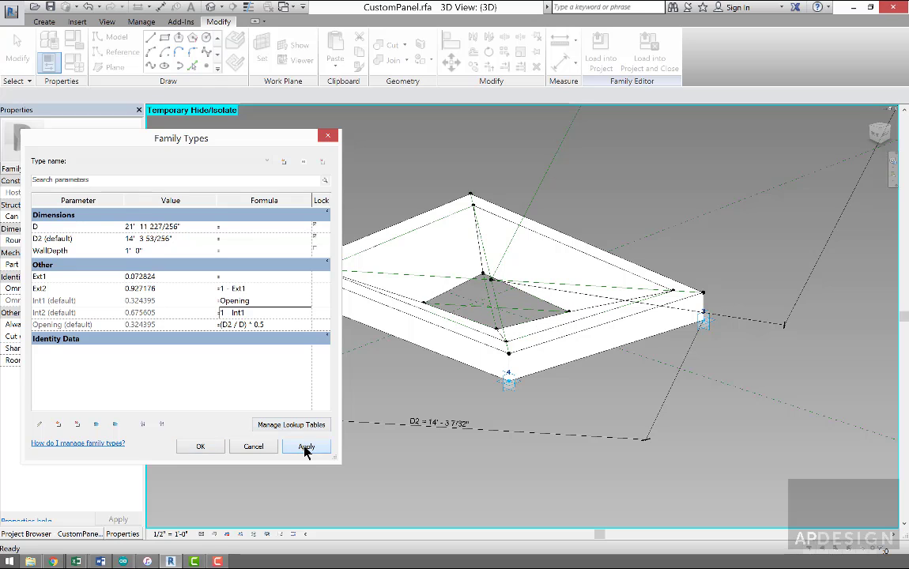
left_click(204, 448)
- Move adaptive point 5 away from the panel to a distance D of about 81' to test the opening
scroll(348, 362, "down", 5)
left_click(358, 355)
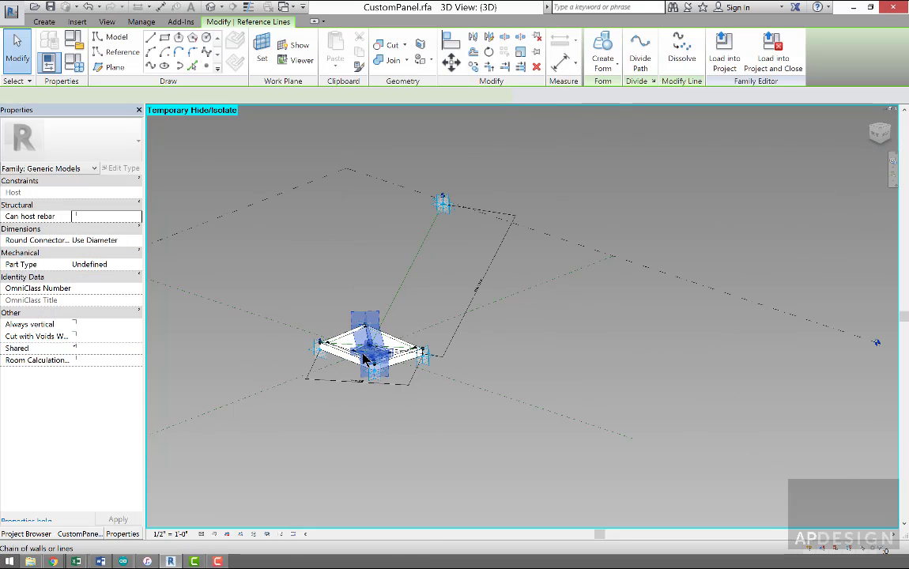
middle_click_drag(314, 304, 331, 349, "shift")
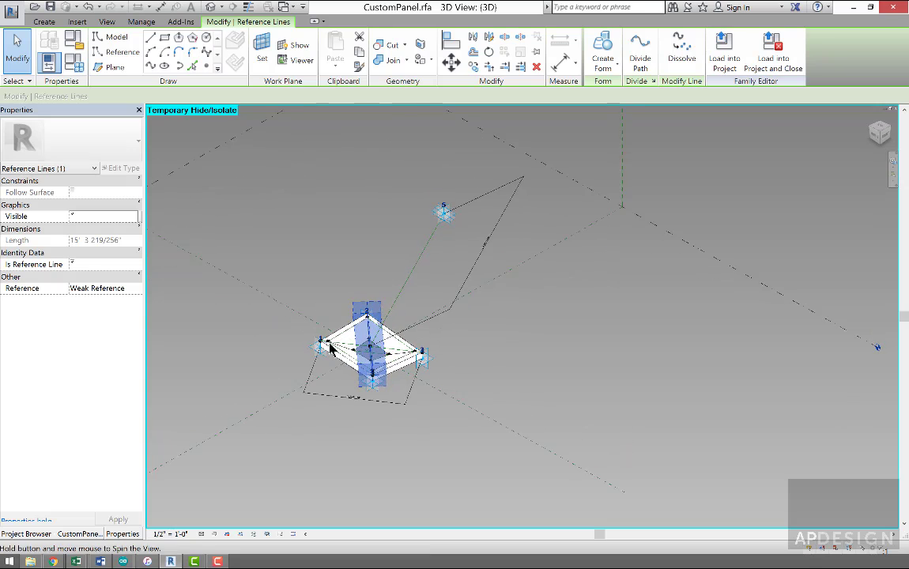
left_click(445, 210)
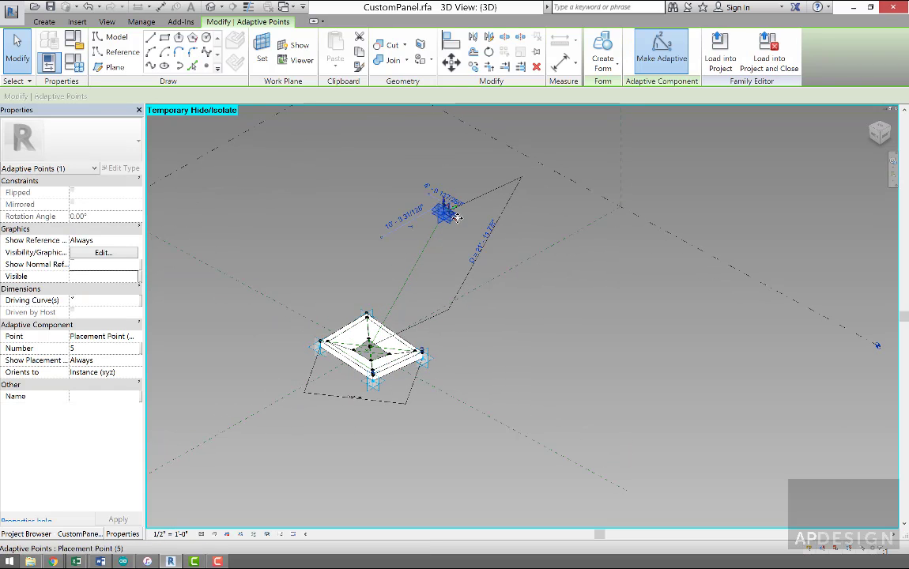
left_click_drag(456, 225, 532, 264)
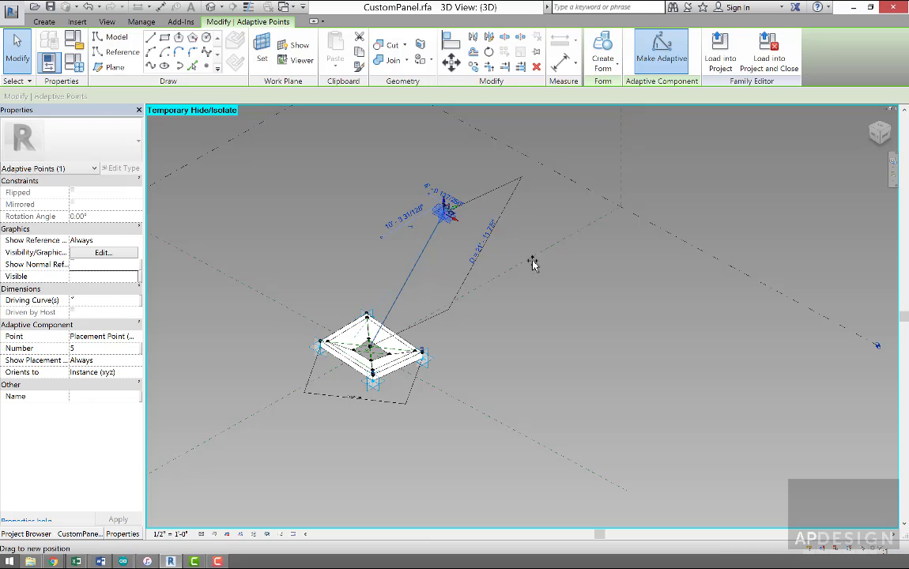
left_click_drag(629, 320, 627, 315)
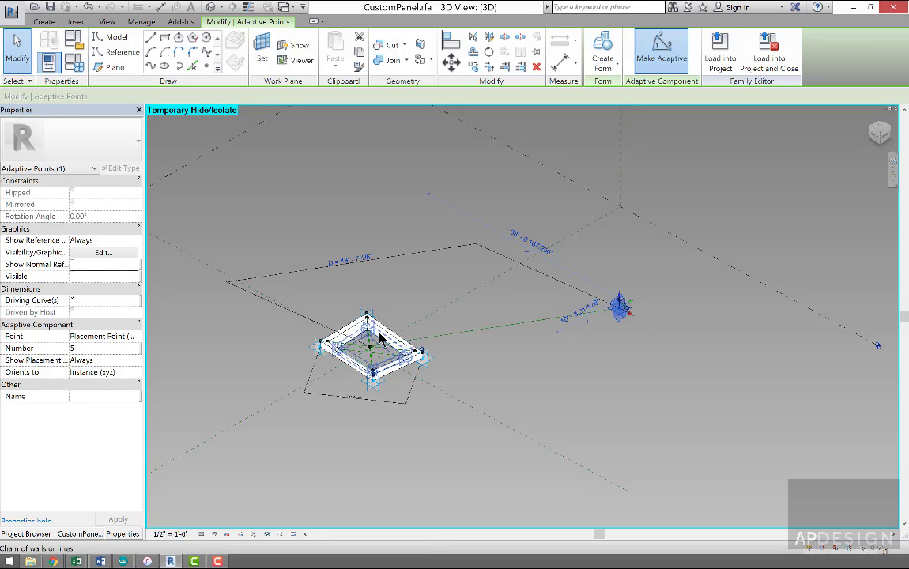
left_click_drag(630, 318, 778, 399)
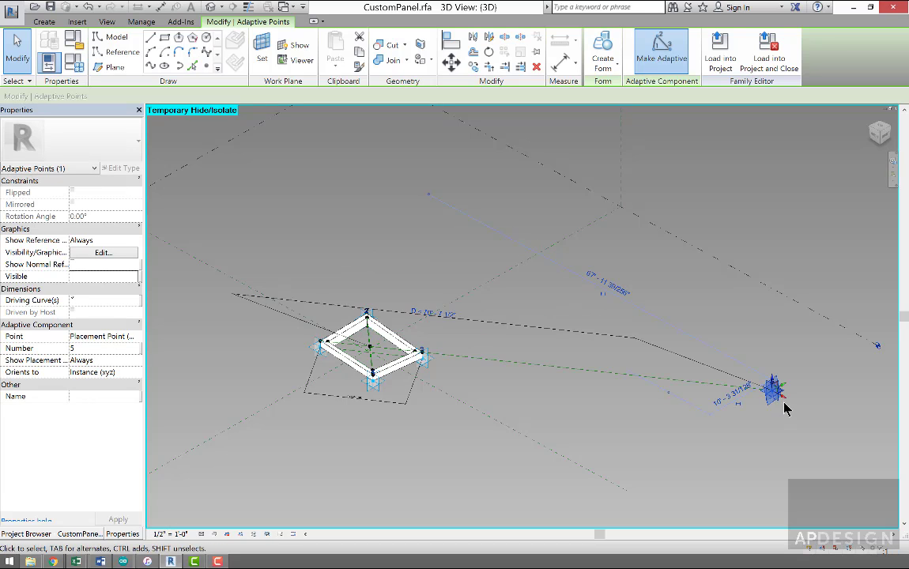
left_click_drag(760, 261, 756, 225)
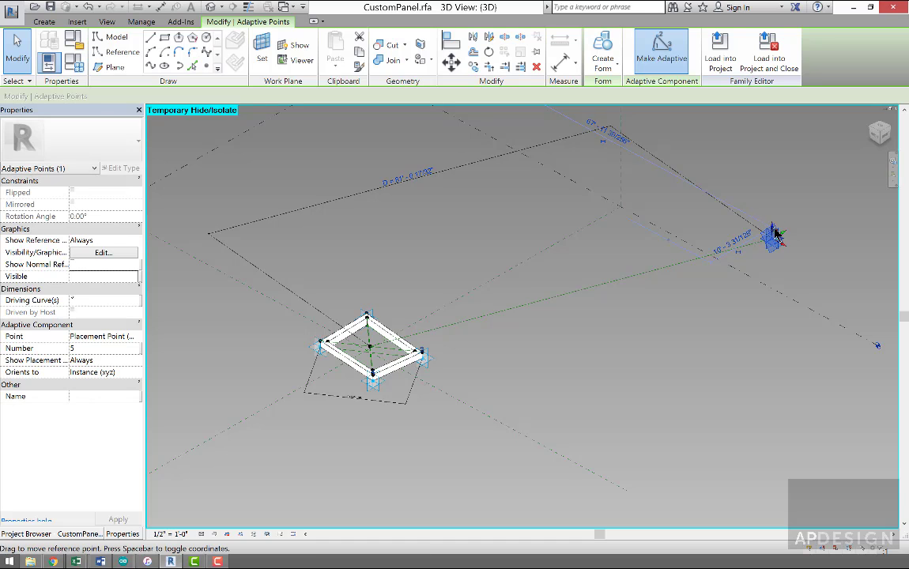
- Move adaptive point 5 back toward the panel to a distance D of about 21'-6"
left_click_drag(787, 252, 447, 231)
scroll(448, 231, "down", 3)
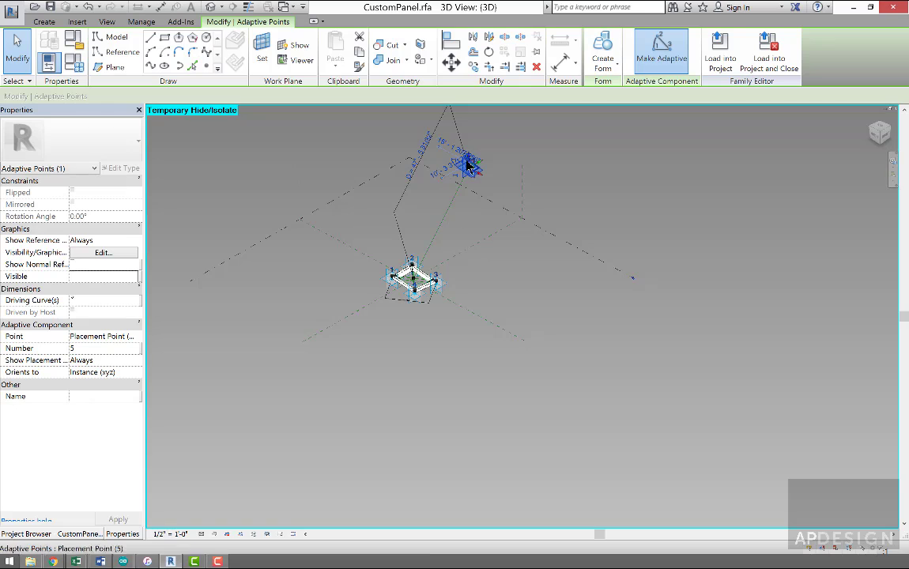
left_click_drag(469, 163, 455, 241)
scroll(412, 272, "up", 2)
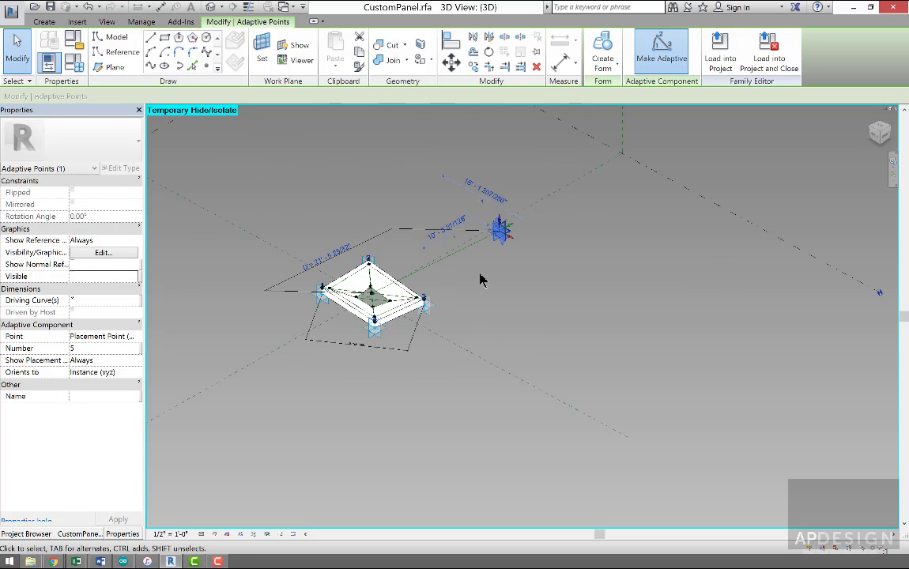
- Examine the D2 diagonal dimension and the panel opening in relation to adaptive point 5
middle_click_drag(518, 288, 457, 201, "shift")
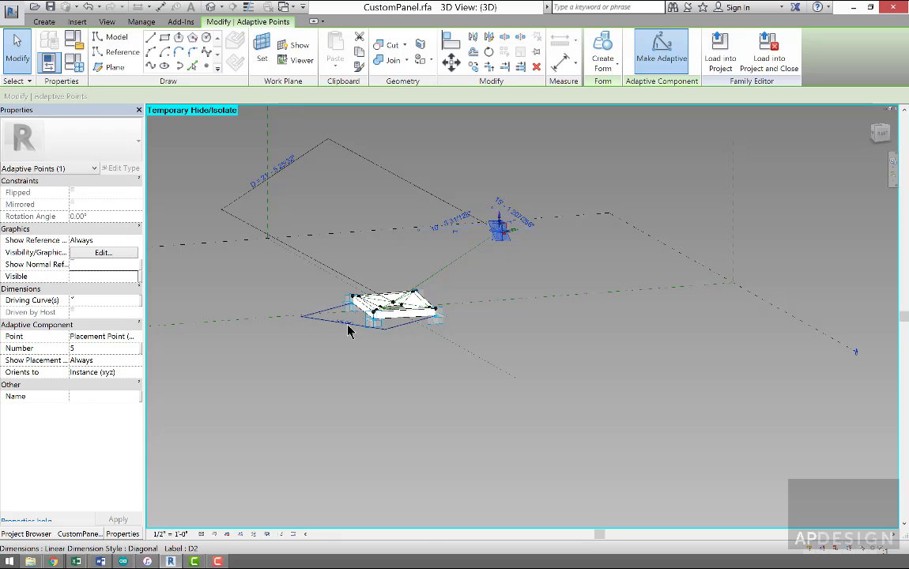
scroll(348, 326, "up", 4)
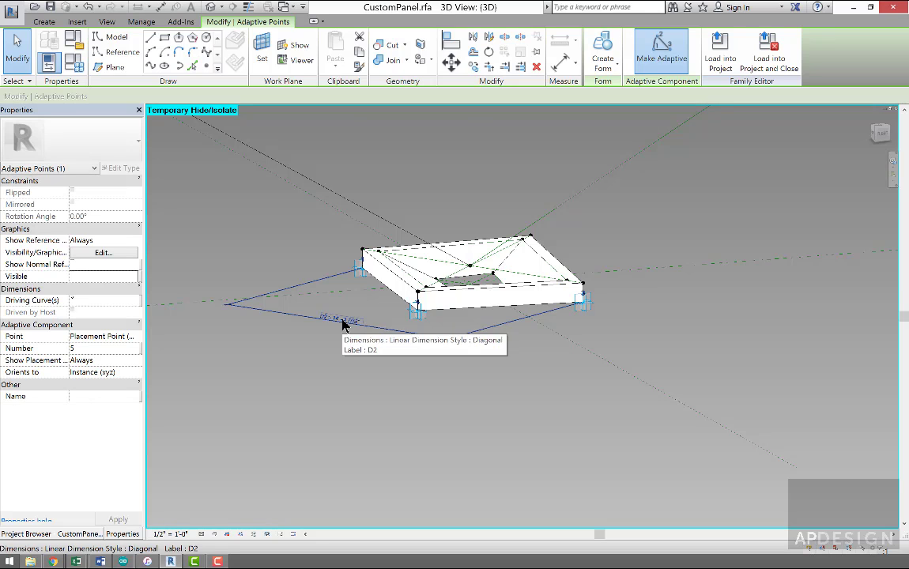
scroll(343, 324, "down", 3)
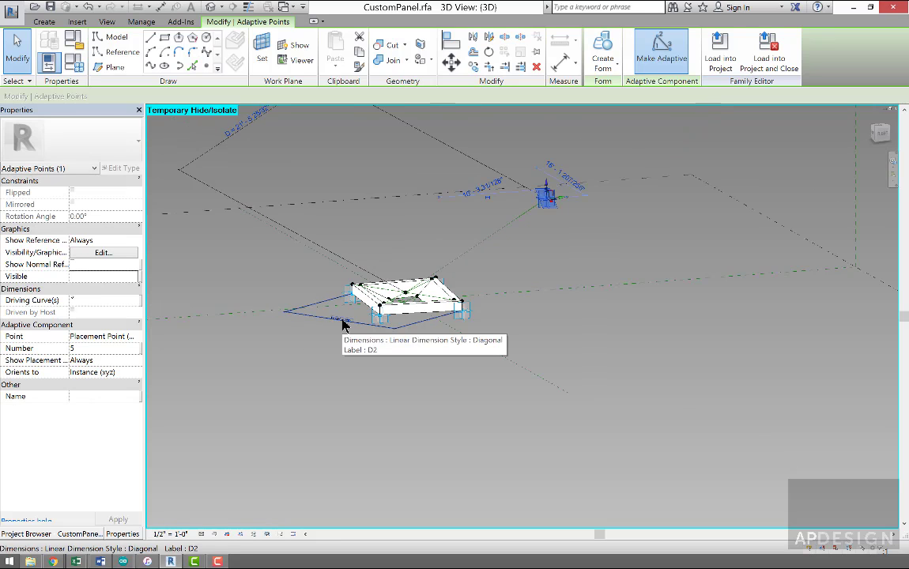
scroll(342, 321, "down", 1)
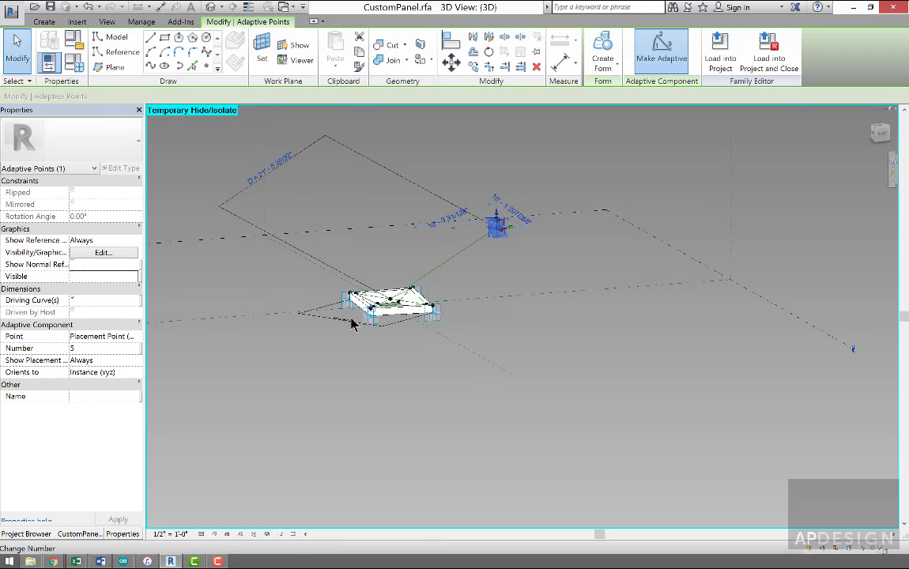
scroll(348, 316, "up", 3)
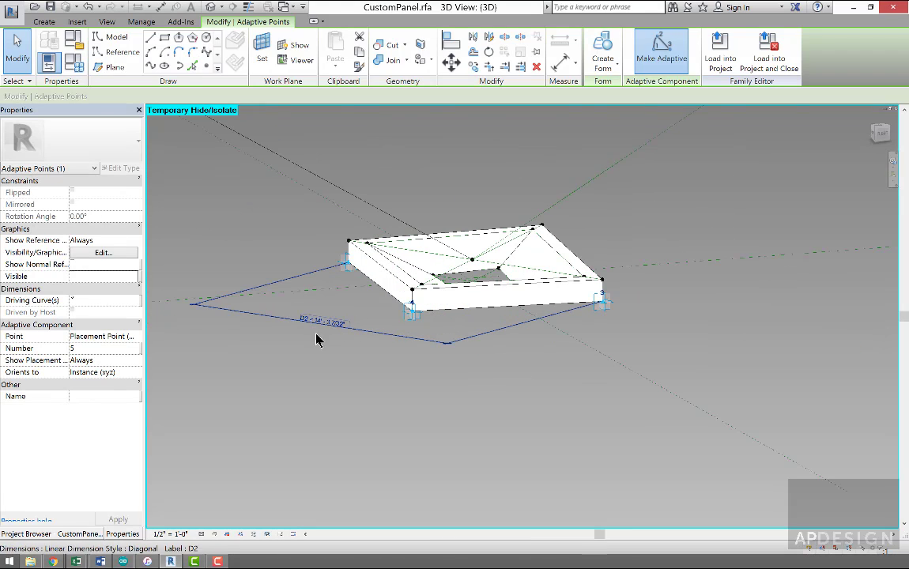
scroll(328, 324, "down", 2)
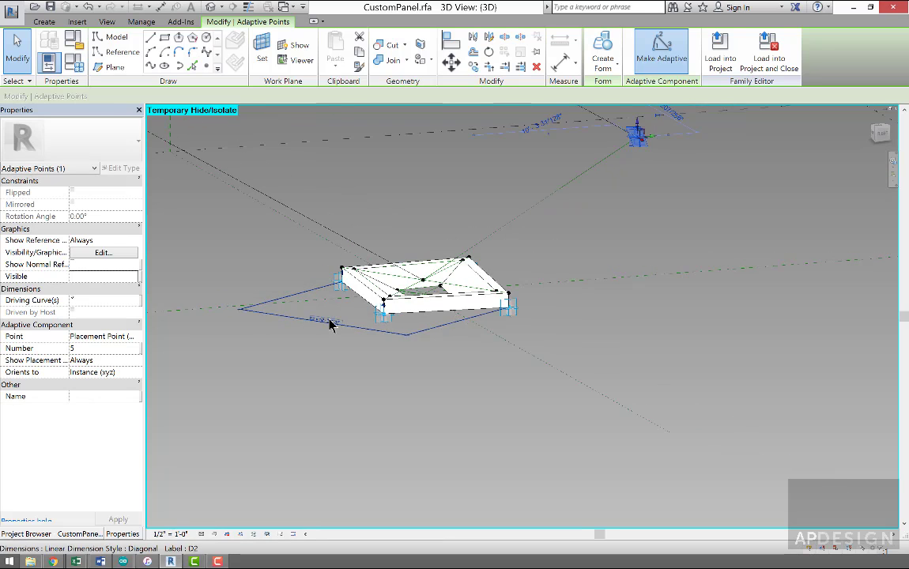
scroll(330, 324, "down", 3)
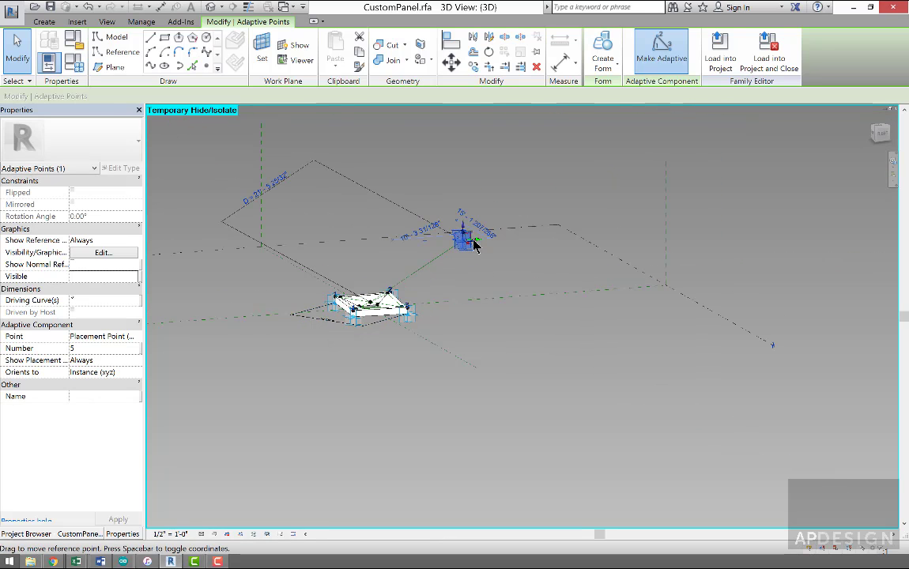
left_click(487, 276)
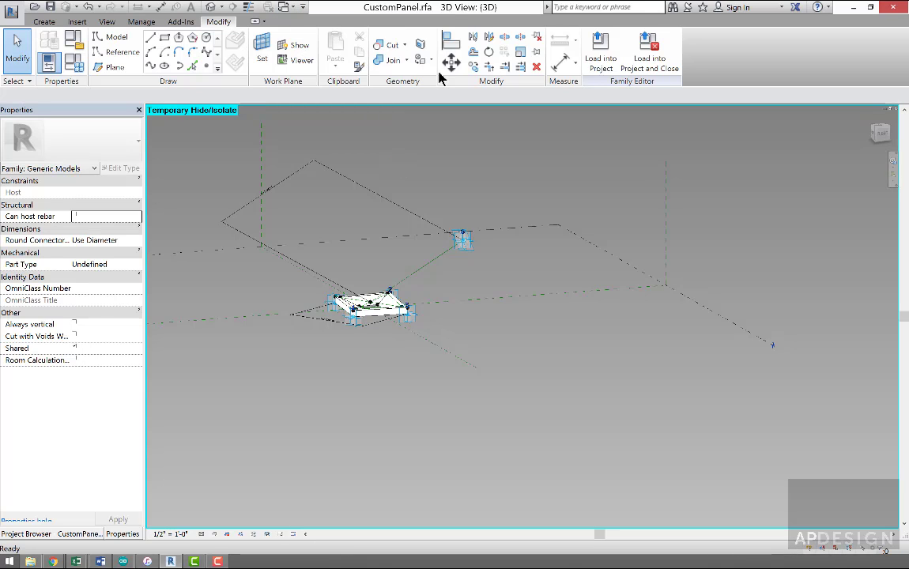
left_click(601, 68)
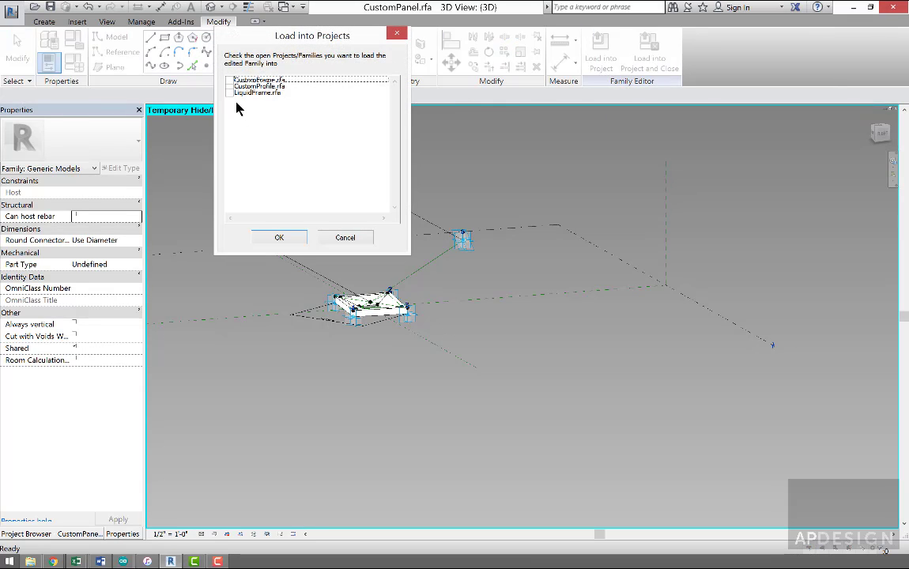
left_click(342, 238)
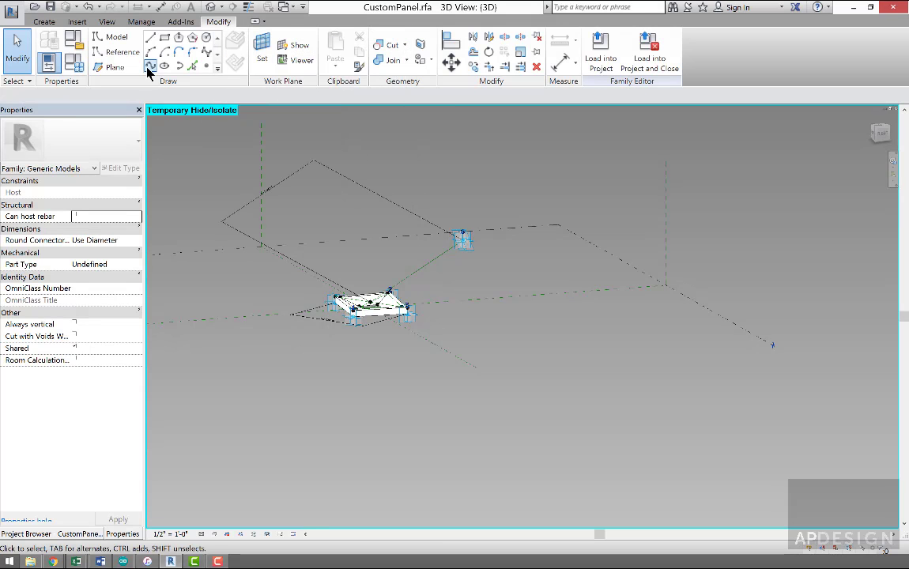
- Create a new conceptual mass family from the Mass.rft template
left_click(14, 12)
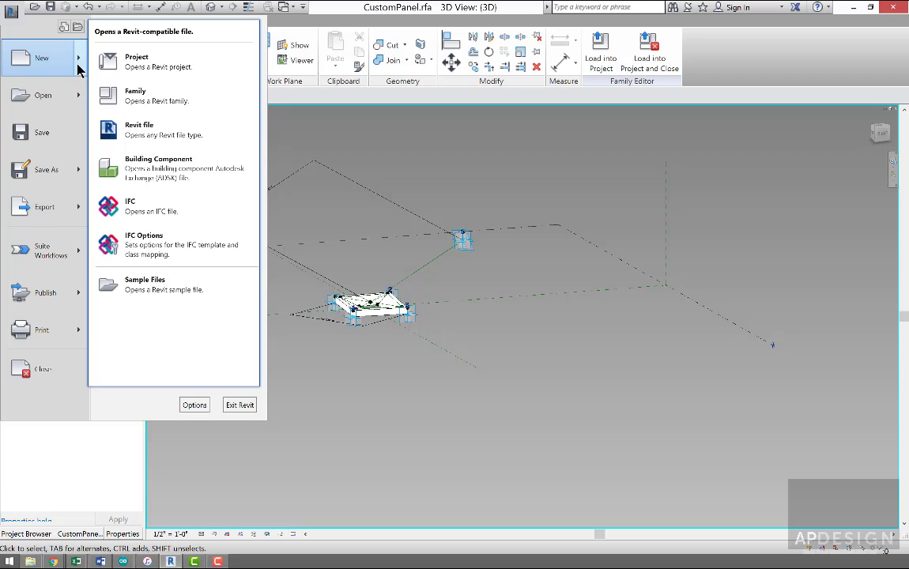
mouse_move(78, 69)
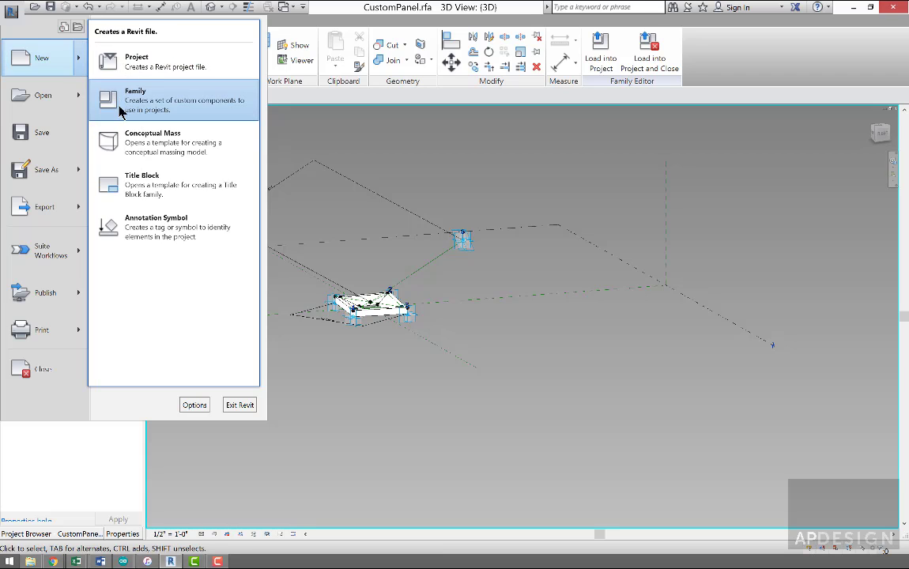
left_click(127, 142)
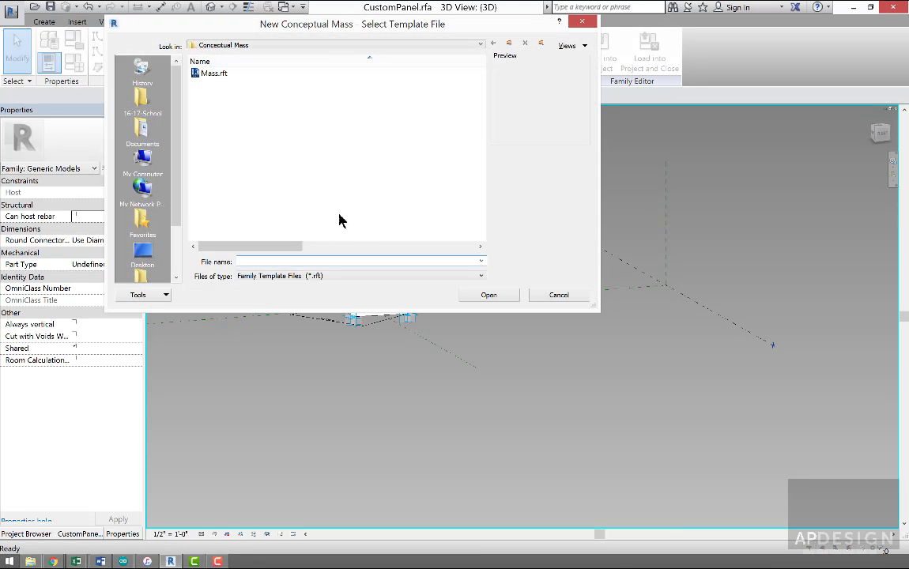
double_click(213, 73)
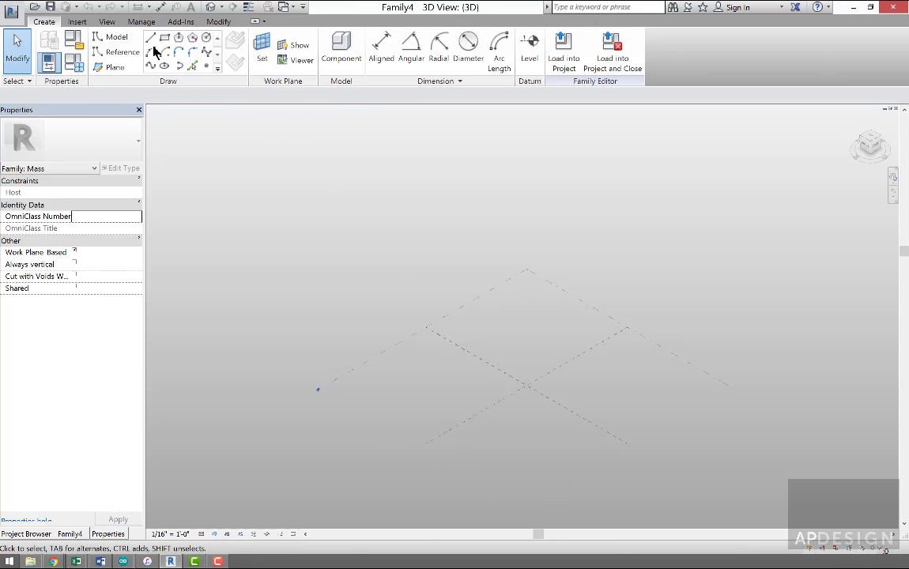
- Draw a model line about 100' long on Level 1 near the intersection of the reference planes
left_click(151, 38)
left_click(486, 383)
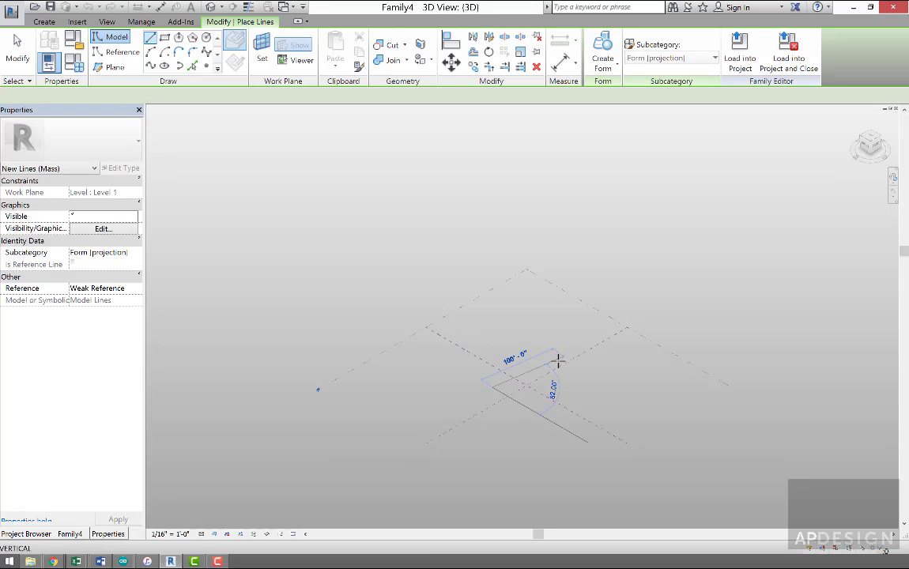
left_click(559, 359)
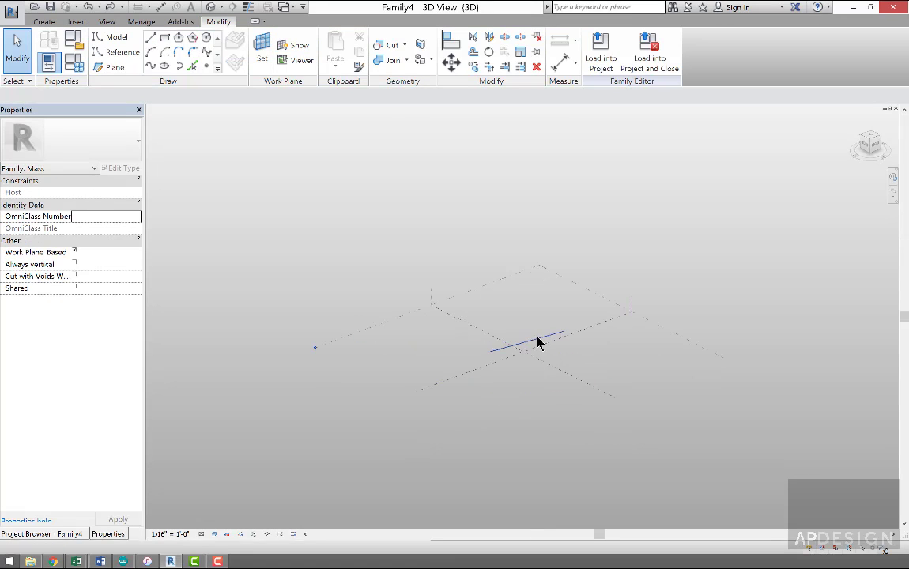
- Create a solid form from the line and raise its upper edge to a height of about 73'
left_click(537, 342)
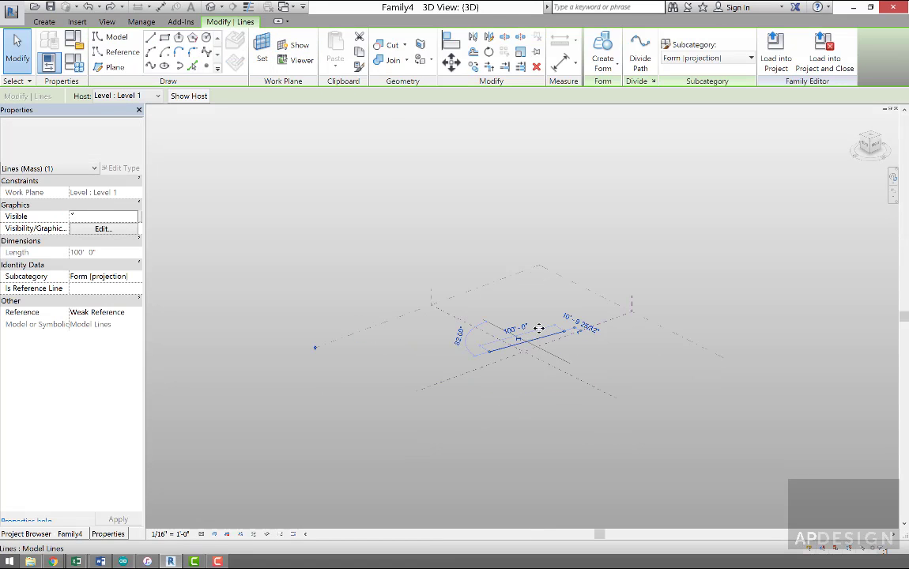
left_click(609, 67)
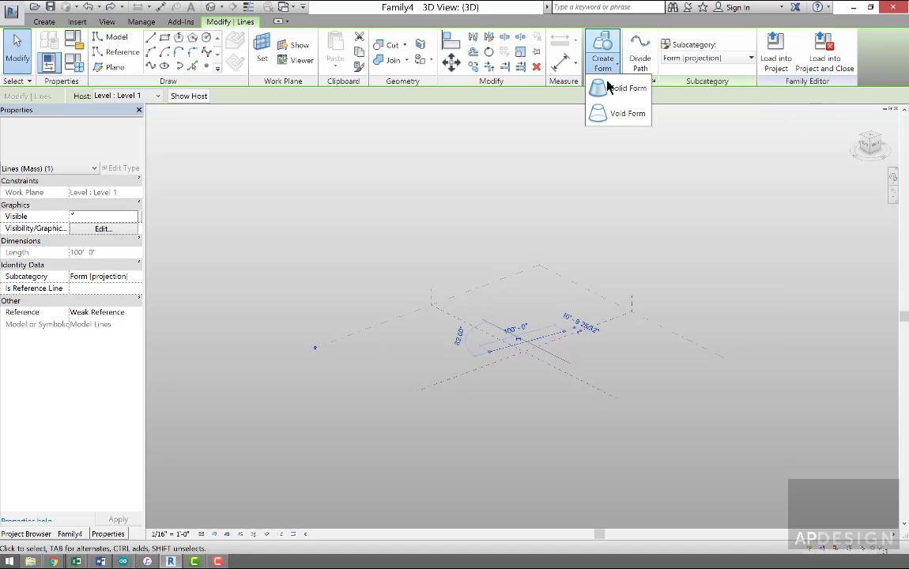
left_click(610, 88)
left_click(547, 317)
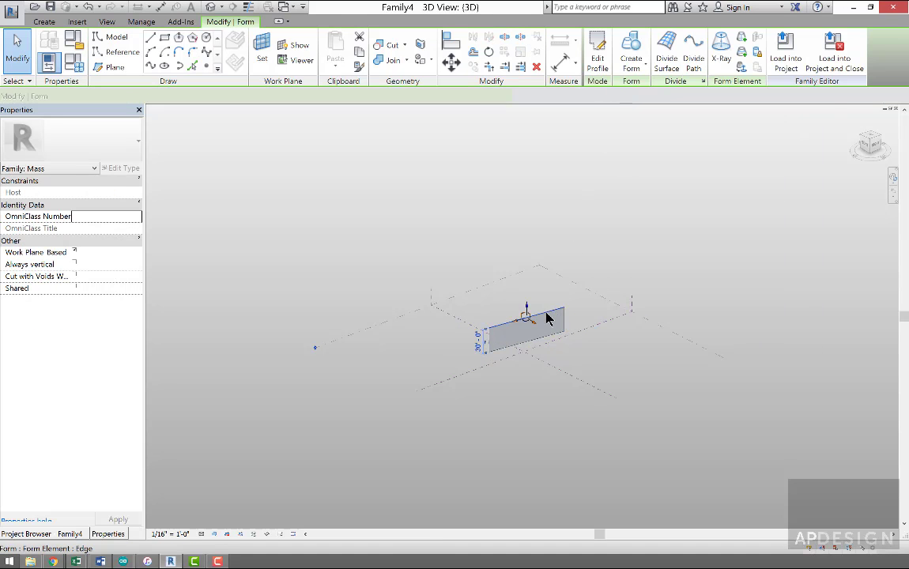
left_click_drag(527, 310, 526, 275)
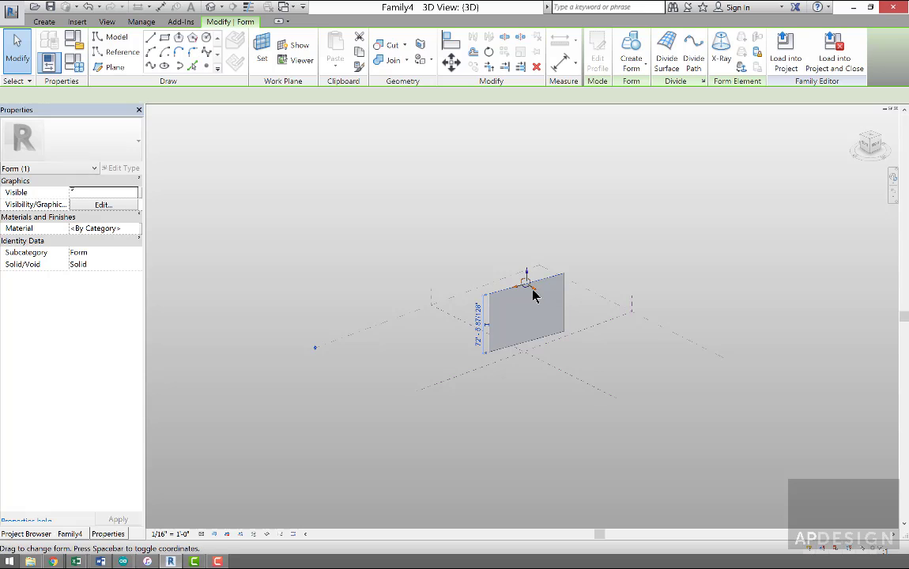
- Slant the vertical surface by shifting its upper edge, making the sloping side about 81' long
middle_click_drag(501, 261, 633, 315, "shift")
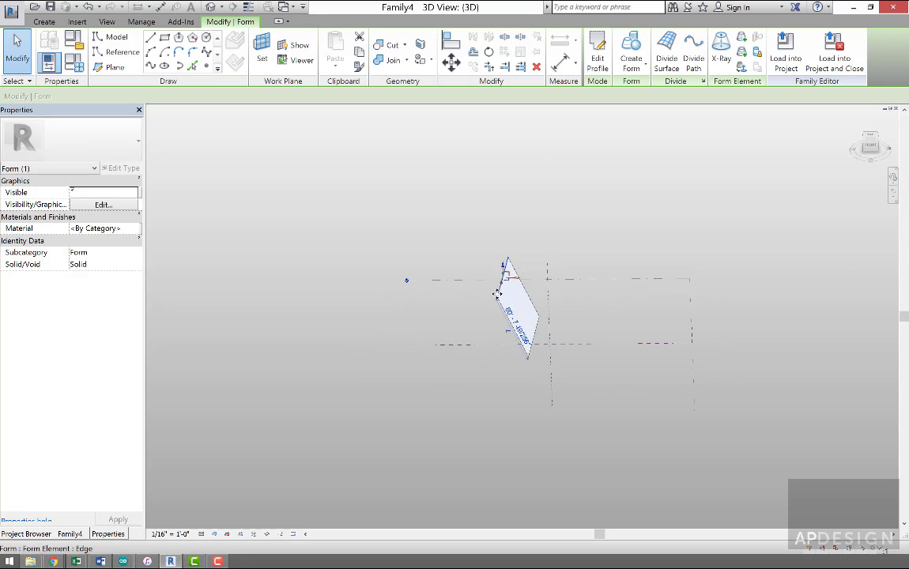
left_click(496, 294)
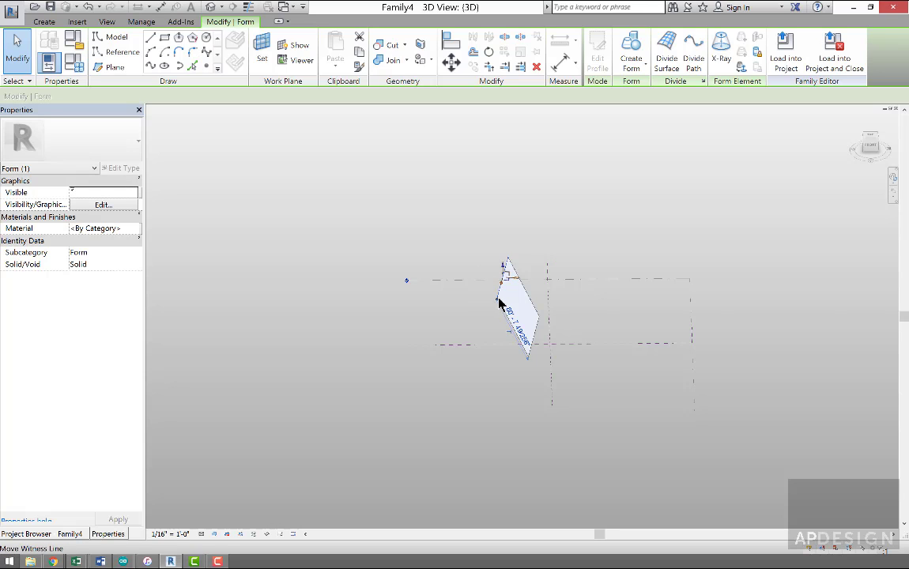
scroll(497, 301, "up", 2)
key("Escape")
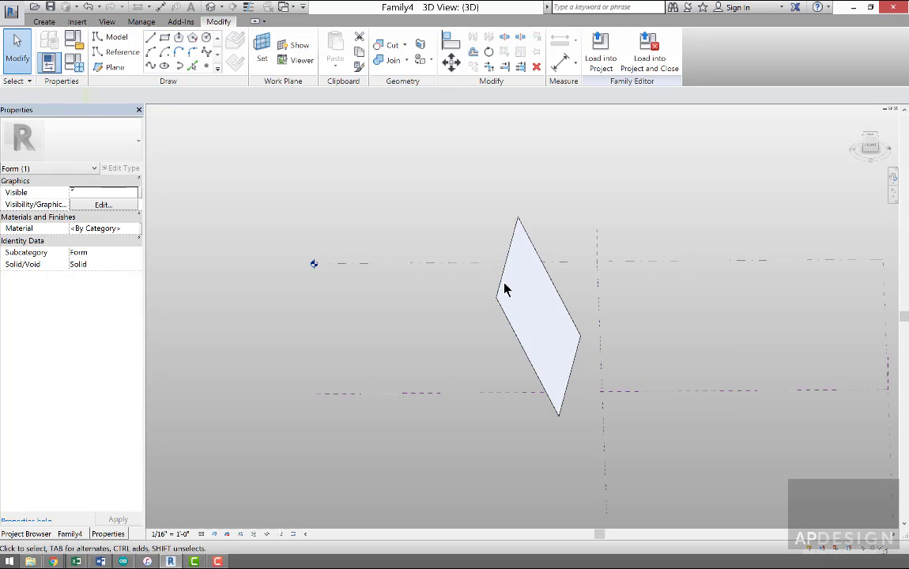
left_click(522, 270)
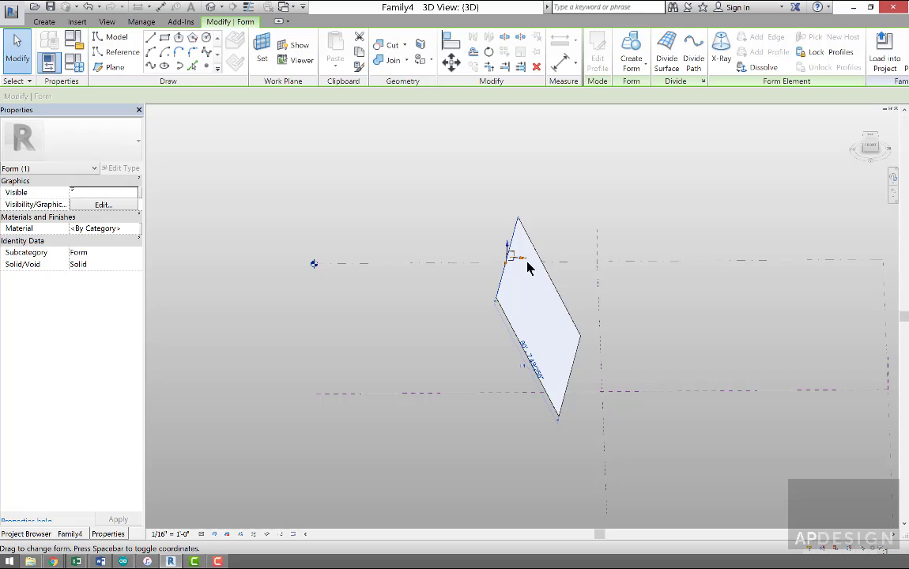
scroll(528, 267, "down", 2)
key("Escape")
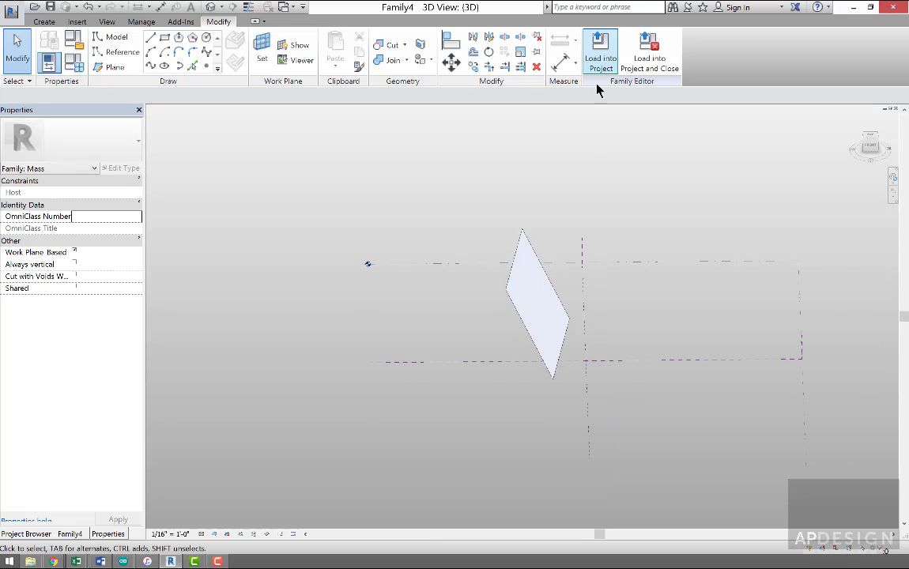
- Divide the slanted surface into a UV grid with 6 U and 6 V divisions
left_click(547, 271)
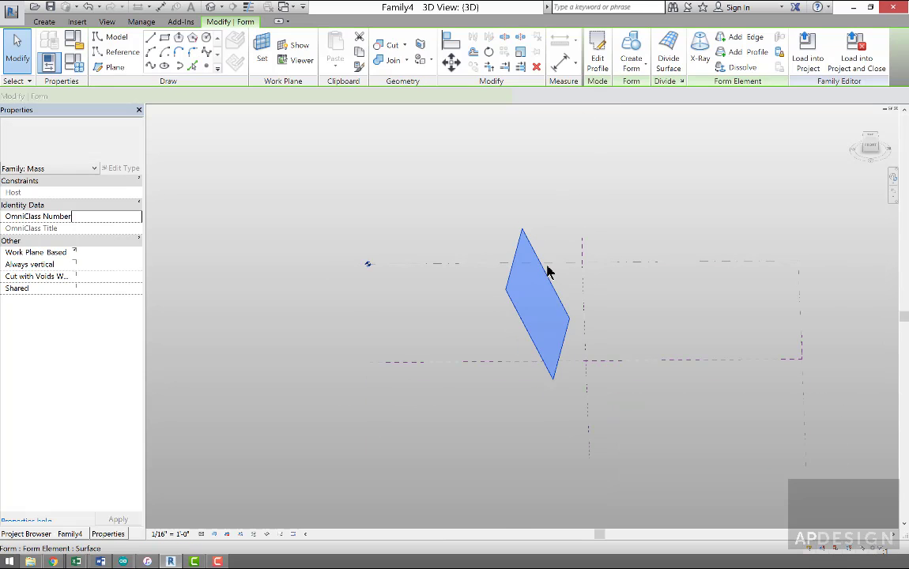
left_click(668, 49)
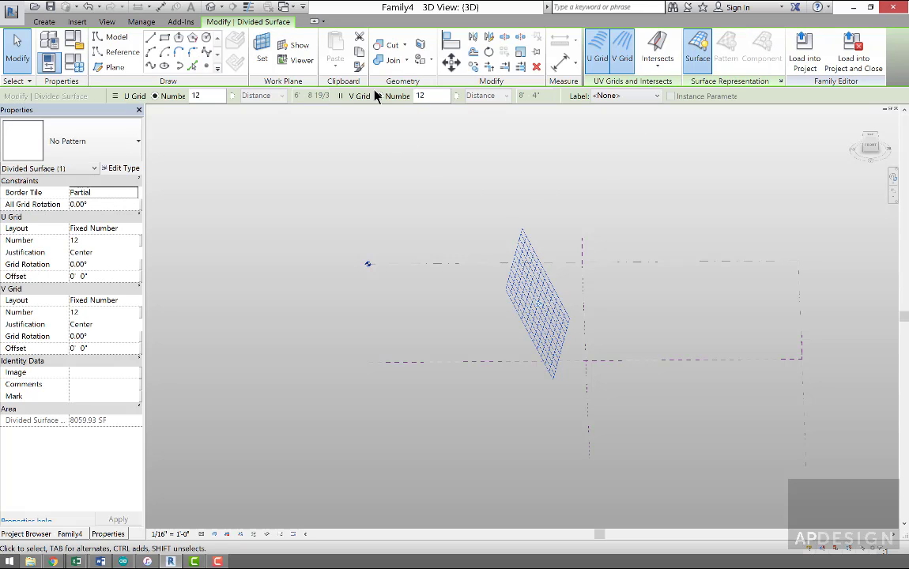
double_click(424, 95)
type("6")
key("Return")
double_click(210, 96)
type("6")
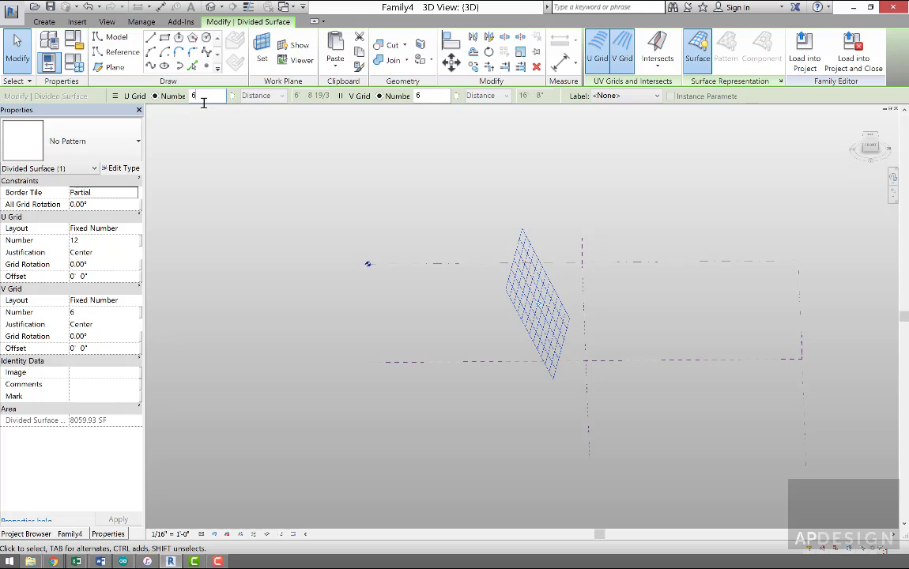
key("Return")
left_click(528, 196)
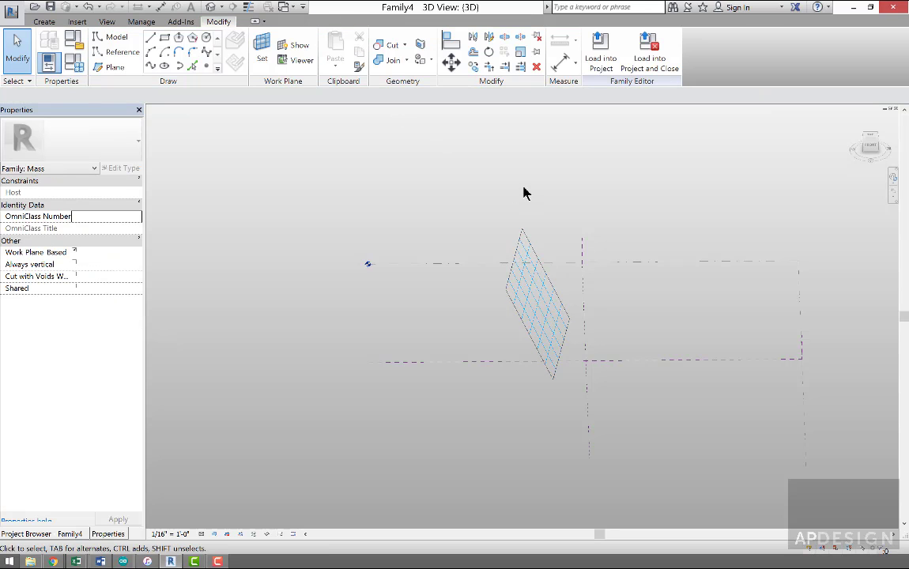
middle_click_drag(524, 193, 550, 269, "shift")
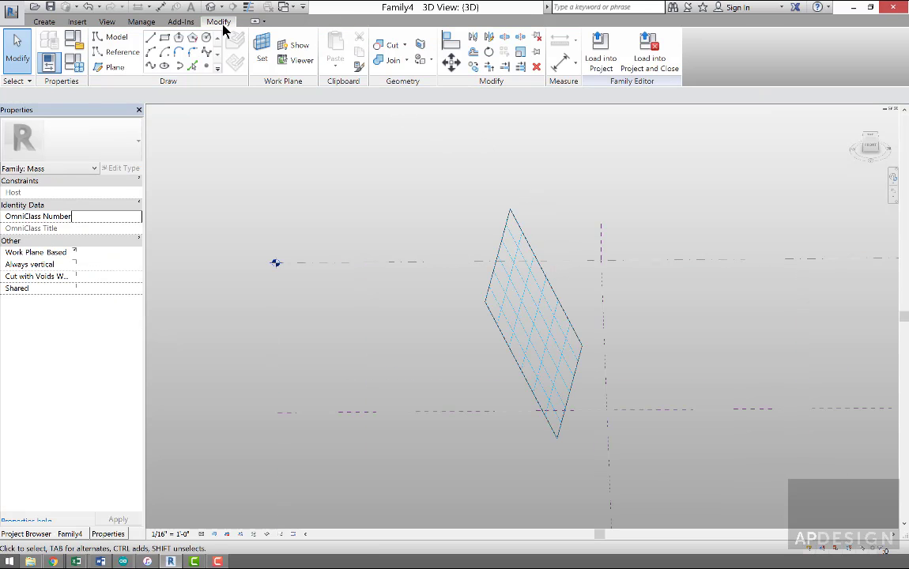
- Load the CustomPanel family into the Family4 mass and leave component placement
left_click(286, 7)
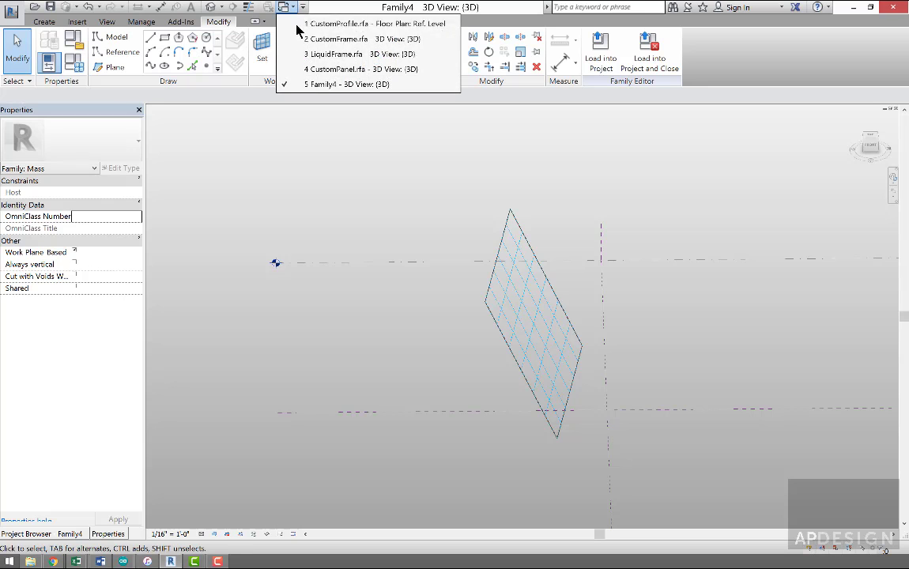
left_click(310, 70)
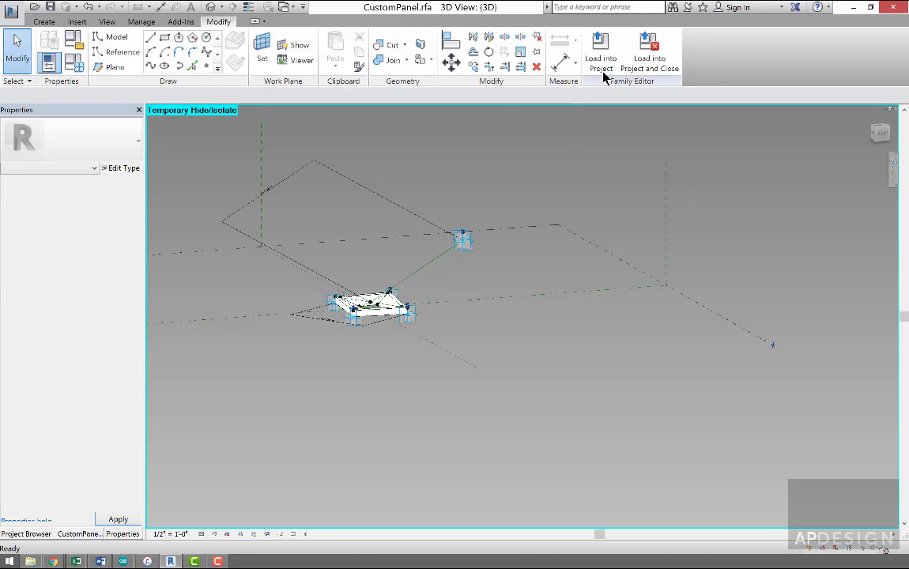
left_click(601, 49)
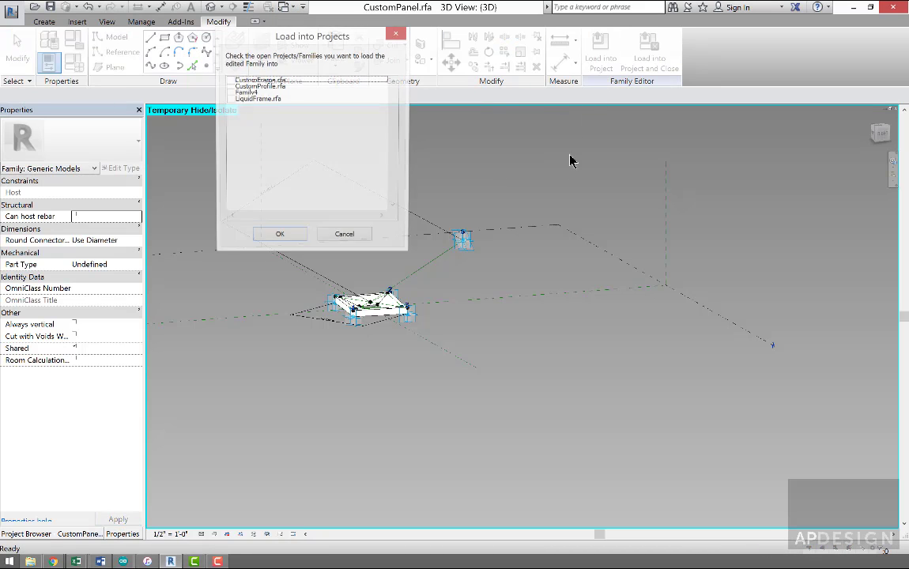
left_click(231, 93)
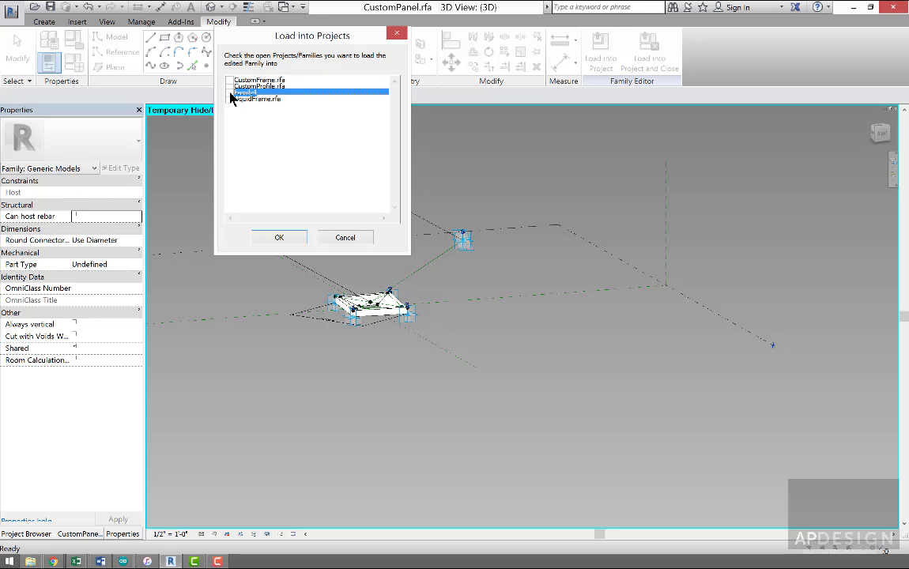
left_click(279, 236)
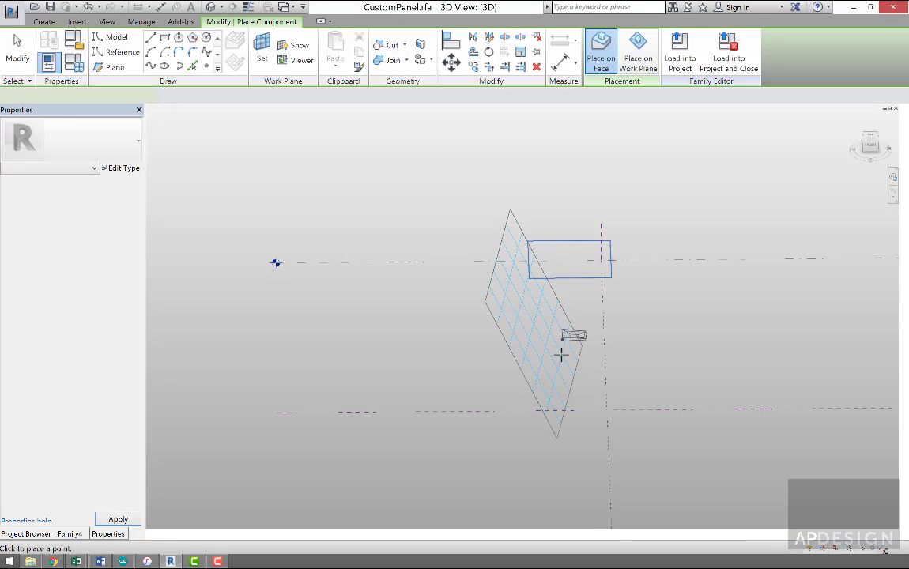
scroll(574, 398, "up", 5)
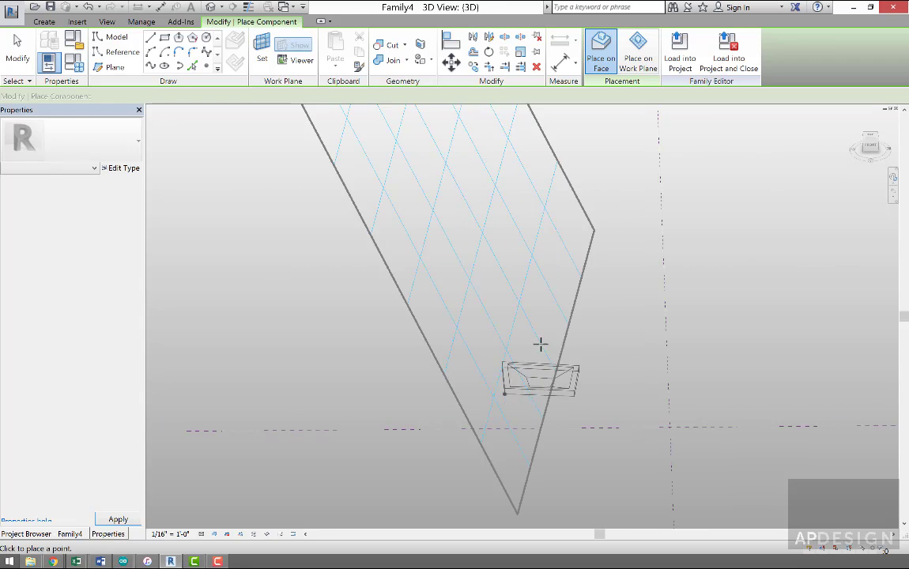
left_click(533, 263)
key("Escape")
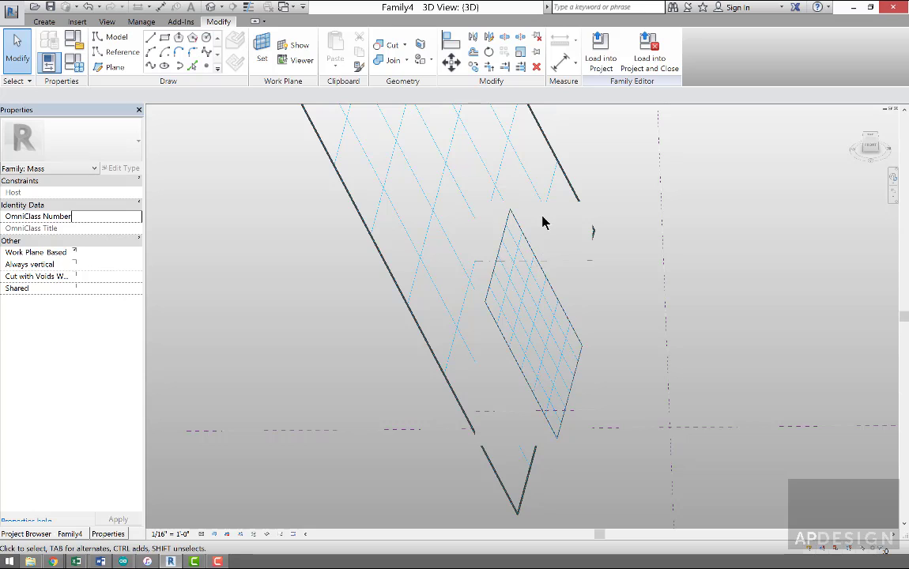
- Turn on Nodes in the surface representation of the divided surface
scroll(552, 244, "down", 5)
scroll(545, 247, "up", 5)
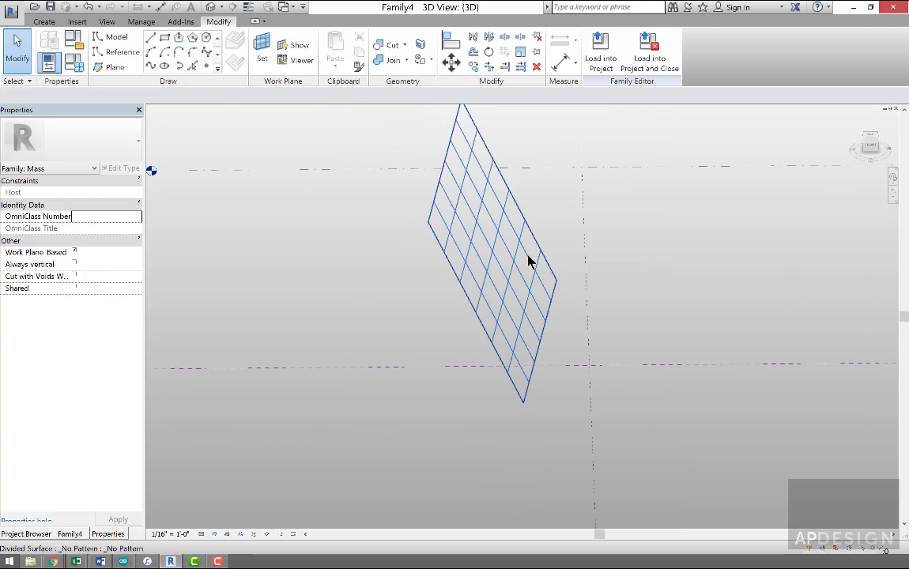
left_click(529, 262)
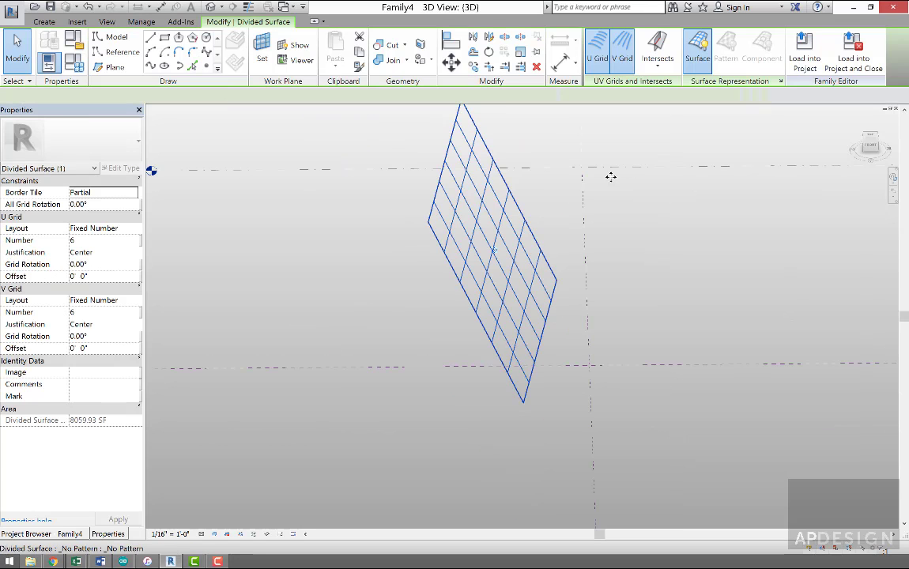
left_click(779, 81)
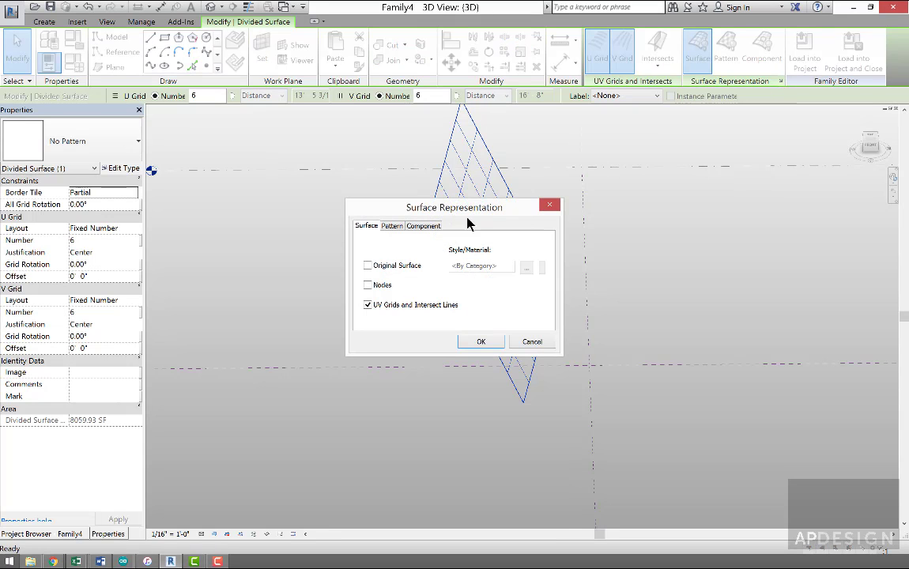
left_click(369, 286)
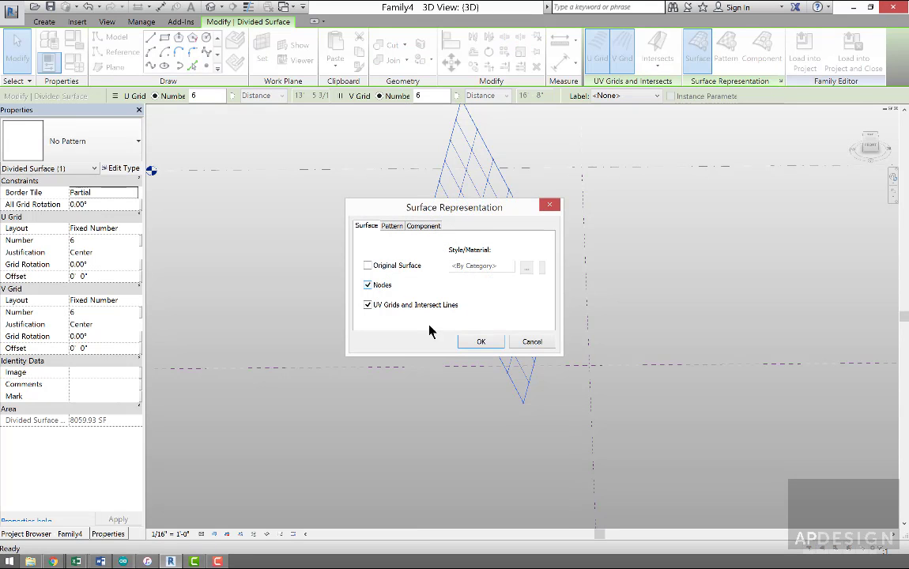
left_click(481, 342)
middle_click_drag(487, 346, 427, 324, "shift")
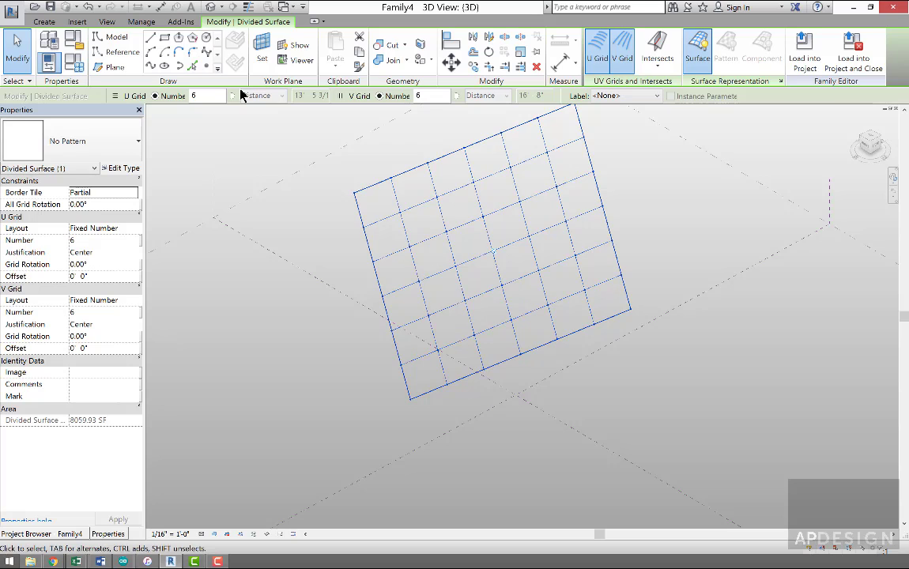
- Place a CustomPanel component by its adaptive points on the nodes of one grid cell near the surface's lower corner
left_click(44, 22)
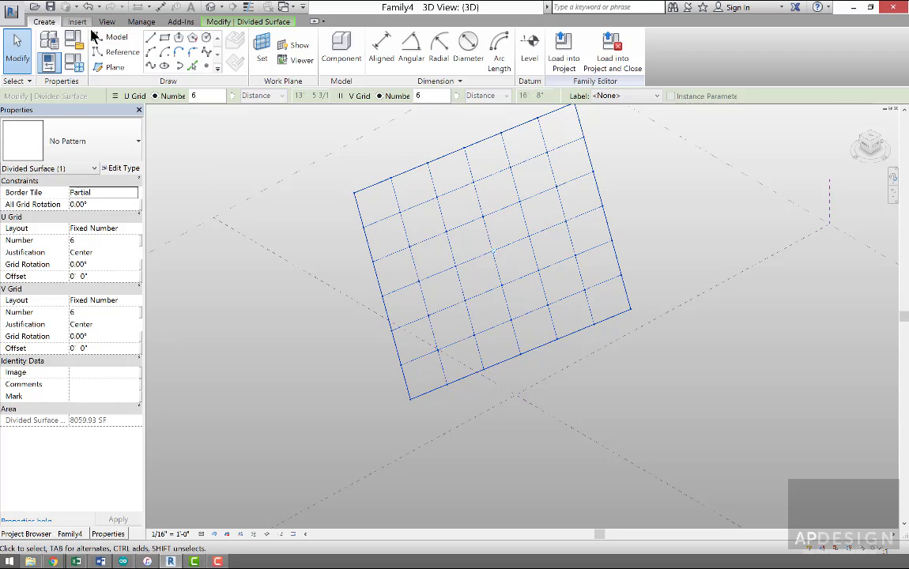
left_click(342, 50)
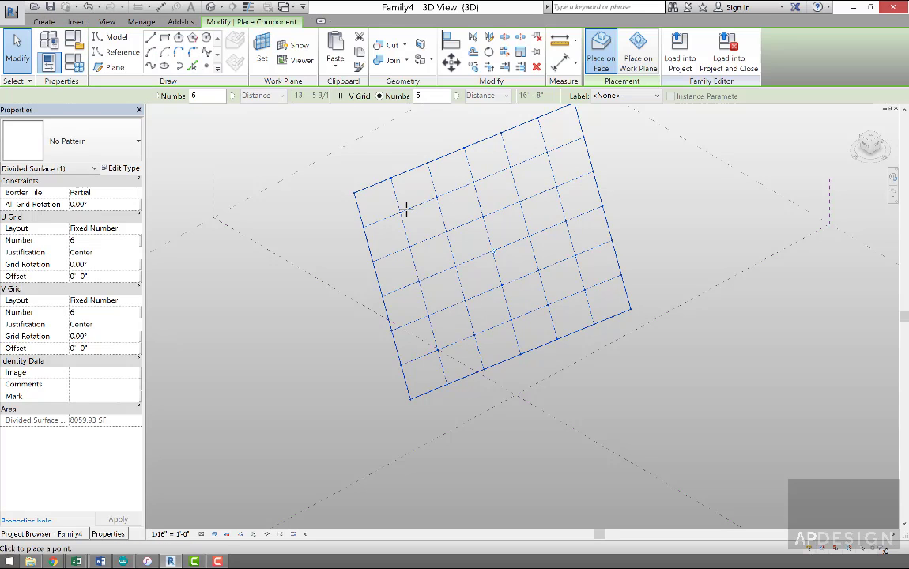
left_click(438, 349)
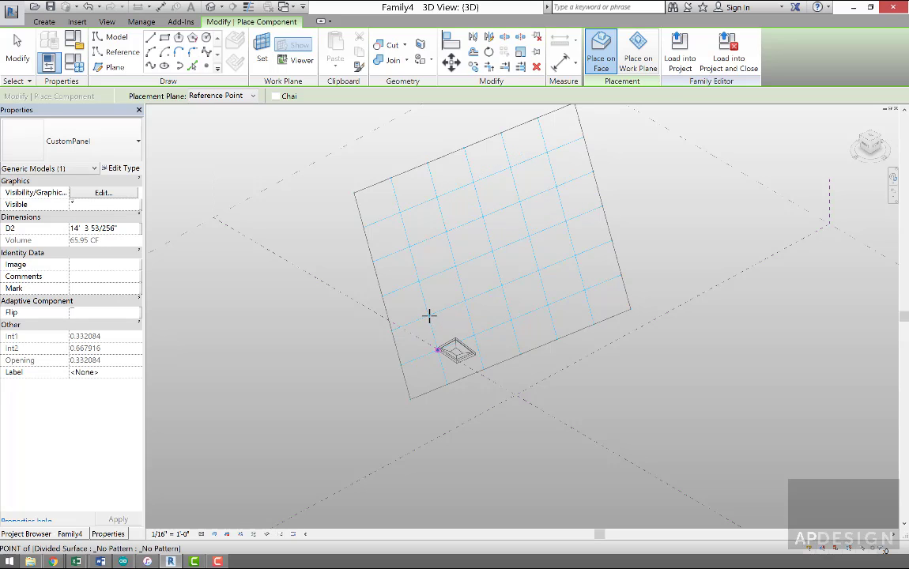
left_click(467, 306)
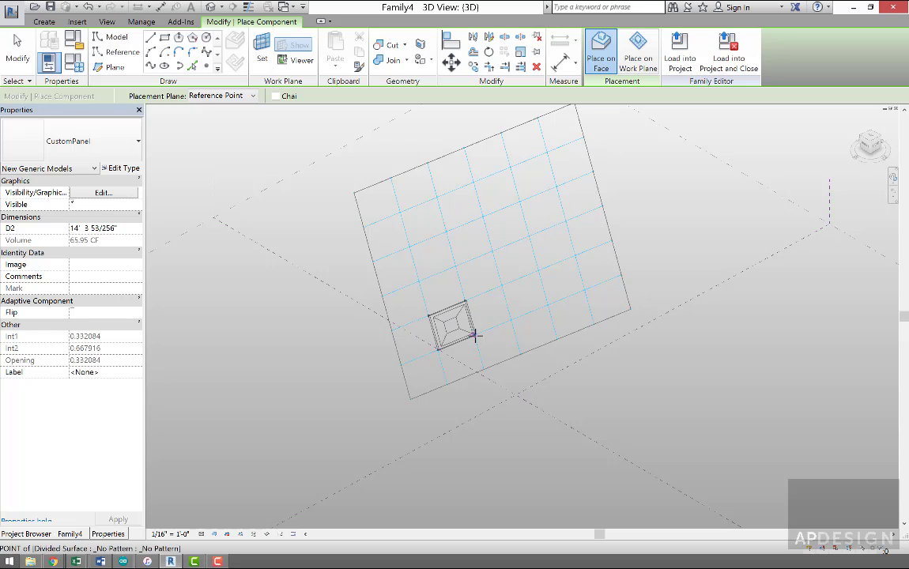
left_click(28, 57)
scroll(377, 338, "up", 3)
scroll(444, 343, "up", 1)
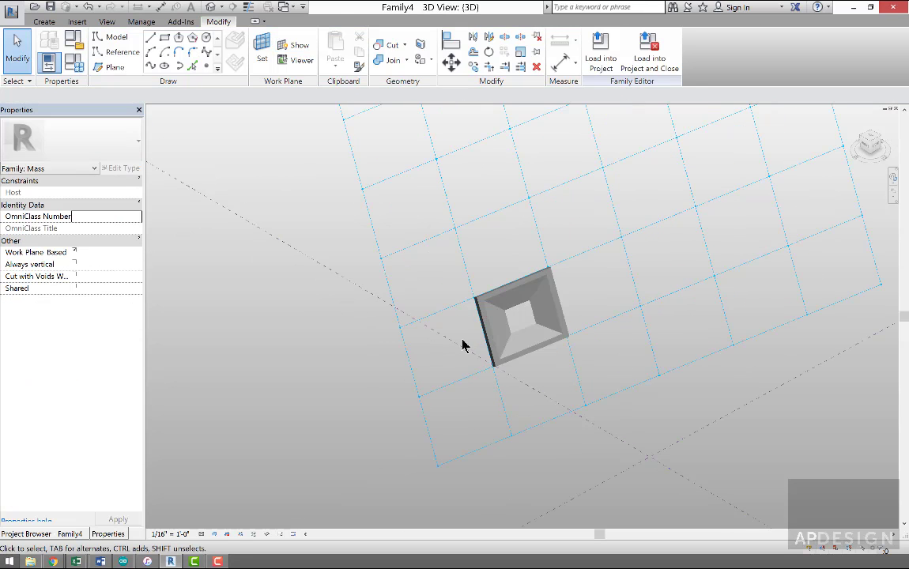
- Delete the CustomPanel placed on the divided surface
scroll(528, 349, "down", 4)
scroll(528, 348, "down", 2)
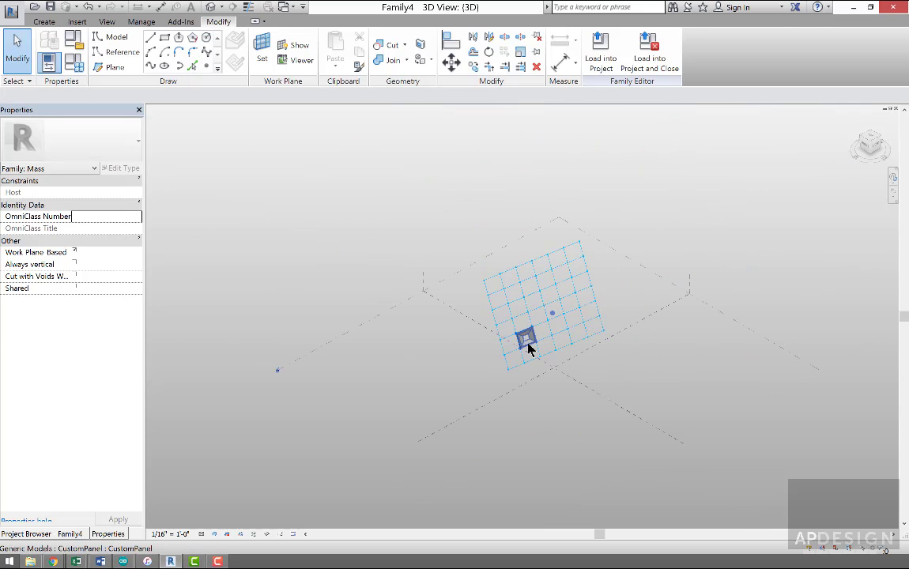
left_click(528, 346)
key("Delete")
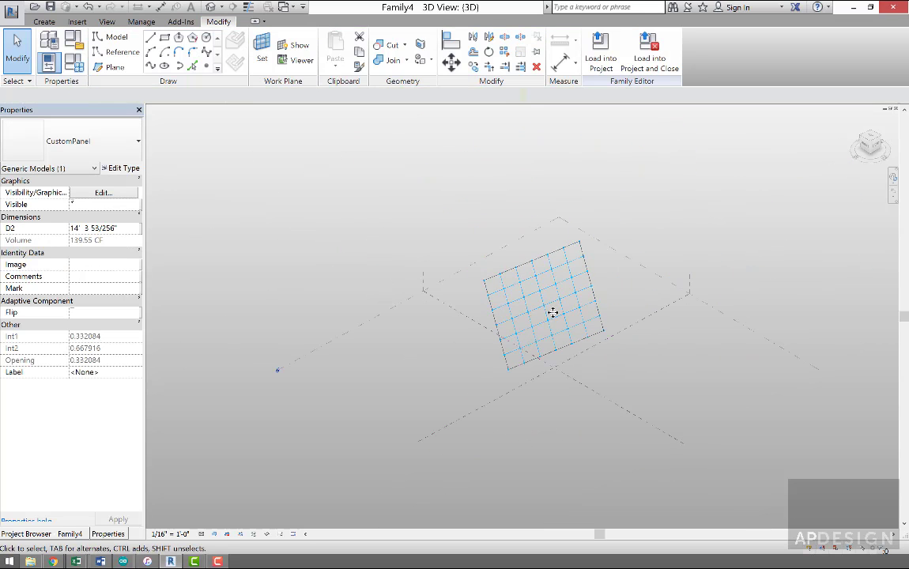
- Place a reference point in the space just beyond the divided surface's highest corner
left_click(44, 21)
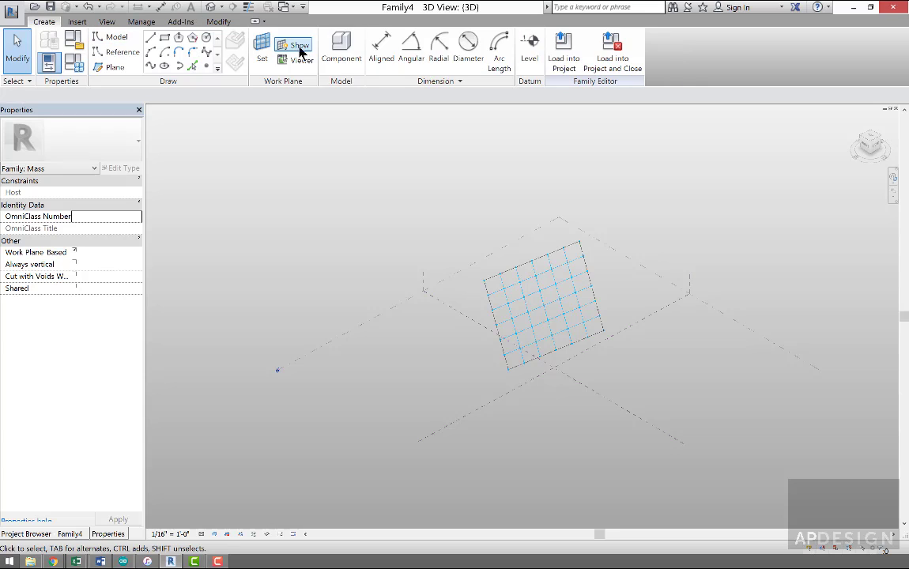
left_click(206, 66)
left_click(592, 199)
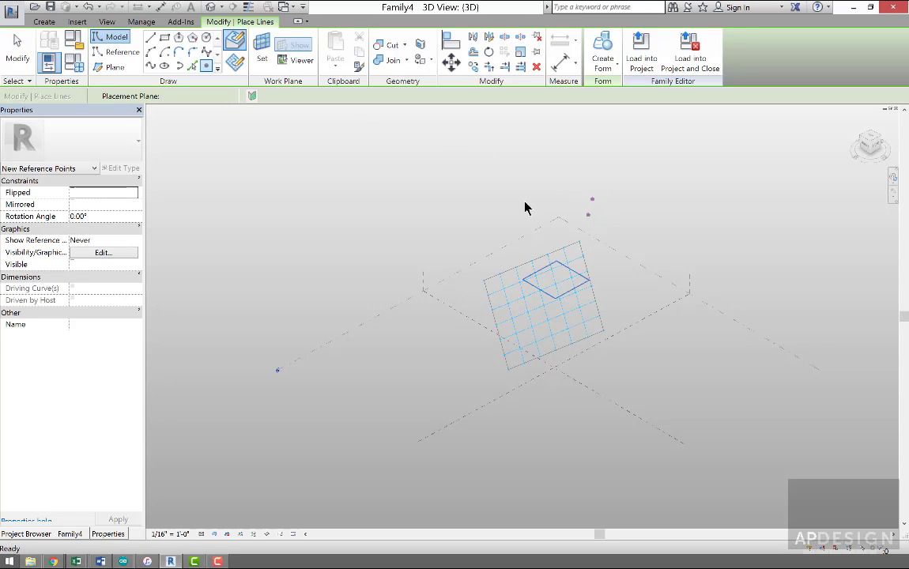
key("Escape")
key("Escape")
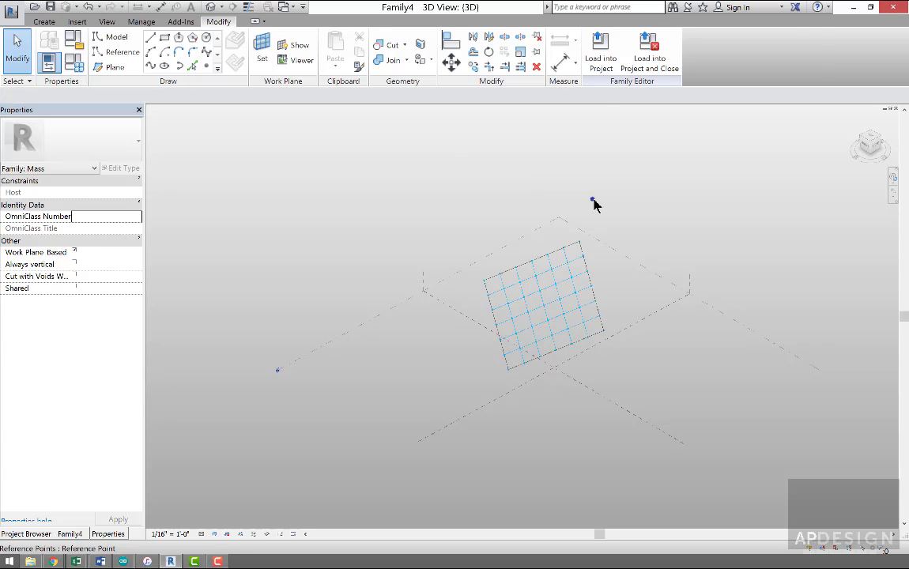
- Lower the reference point so it sits just beside the upper end of the divided surface
left_click(593, 200)
left_click_drag(603, 205, 606, 257)
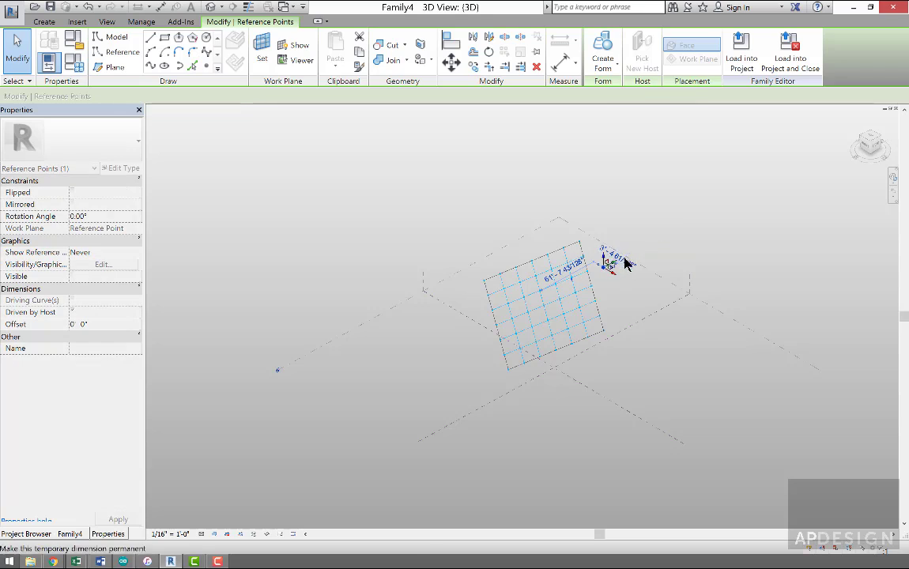
left_click(630, 300)
middle_click_drag(630, 304, 625, 277, "shift")
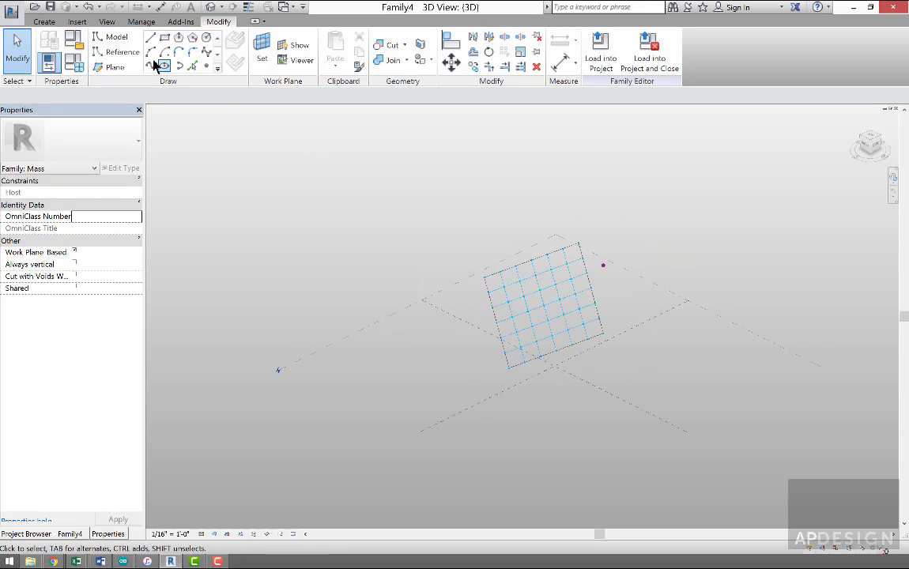
- Place a CustomPanel on the four nodes of a lower grid cell, with its fifth adaptive point on the reference point
left_click(43, 21)
left_click(332, 63)
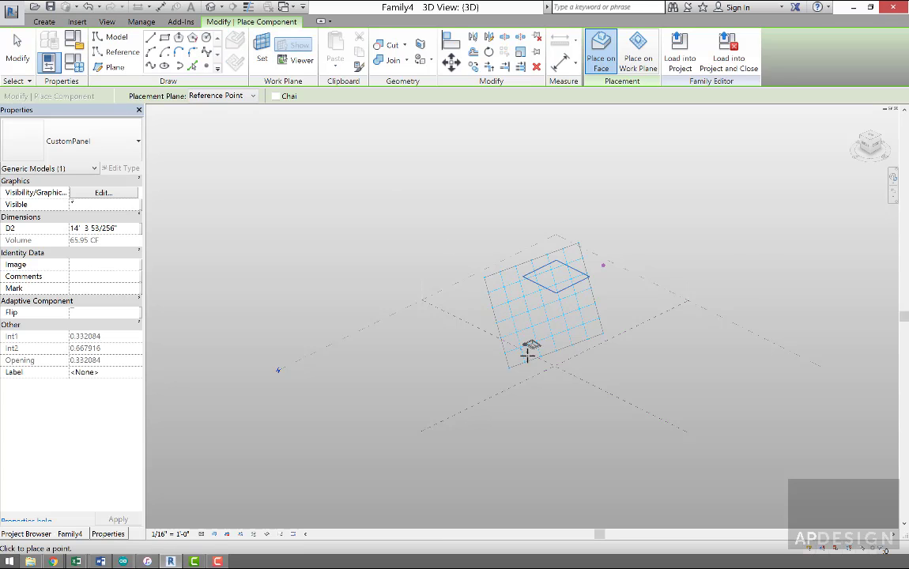
scroll(526, 350, "up", 3)
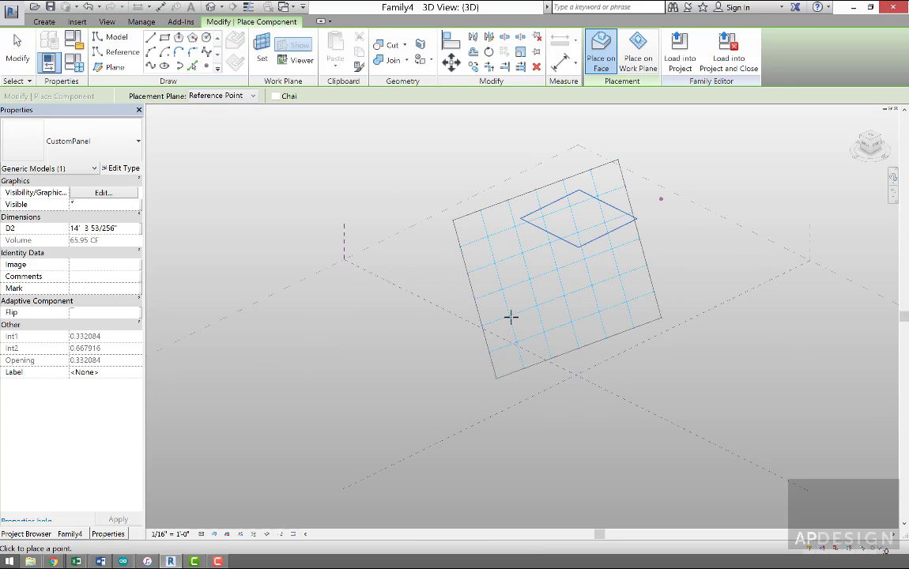
left_click(510, 316)
left_click(538, 306)
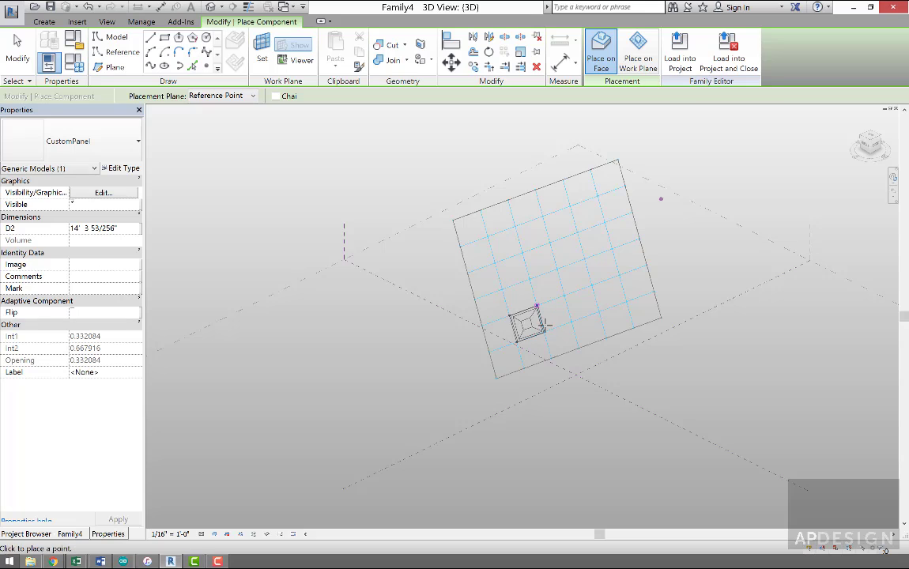
left_click(545, 331)
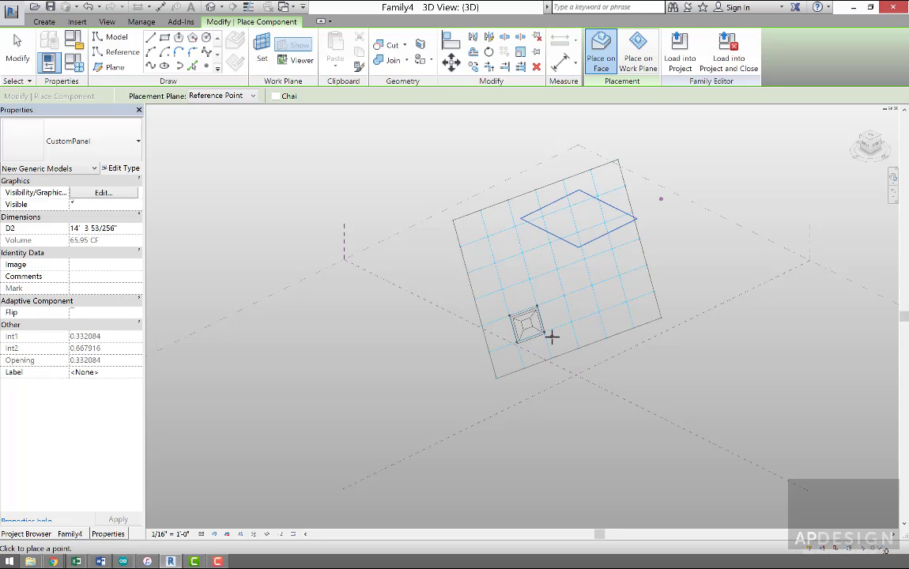
left_click(661, 200)
left_click(661, 199)
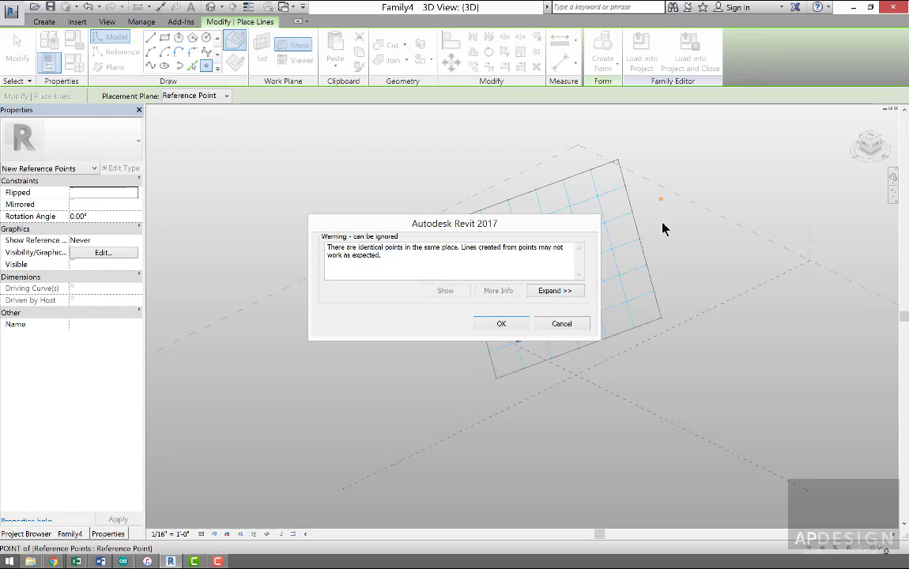
left_click(509, 325)
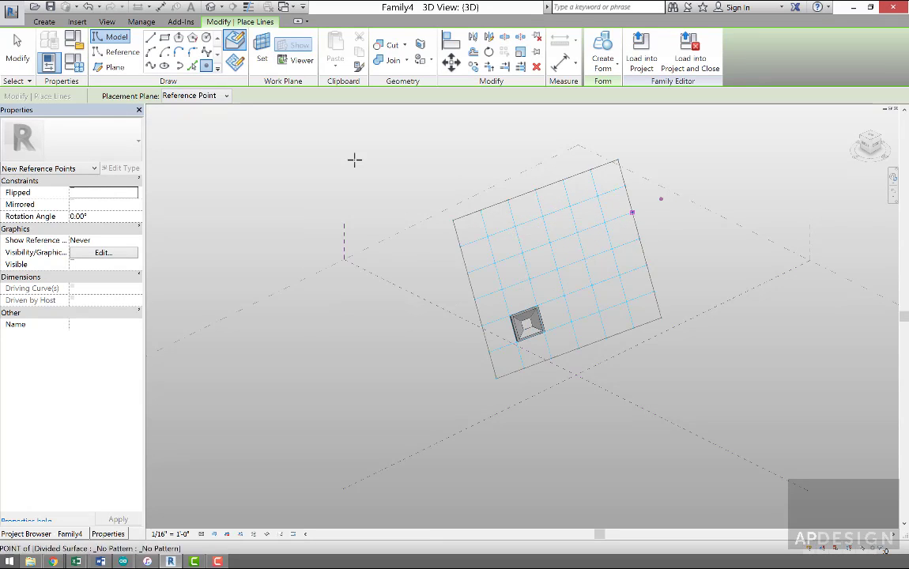
- Move the reference point from beside the divided surface to near the middle of its grid
left_click(16, 49)
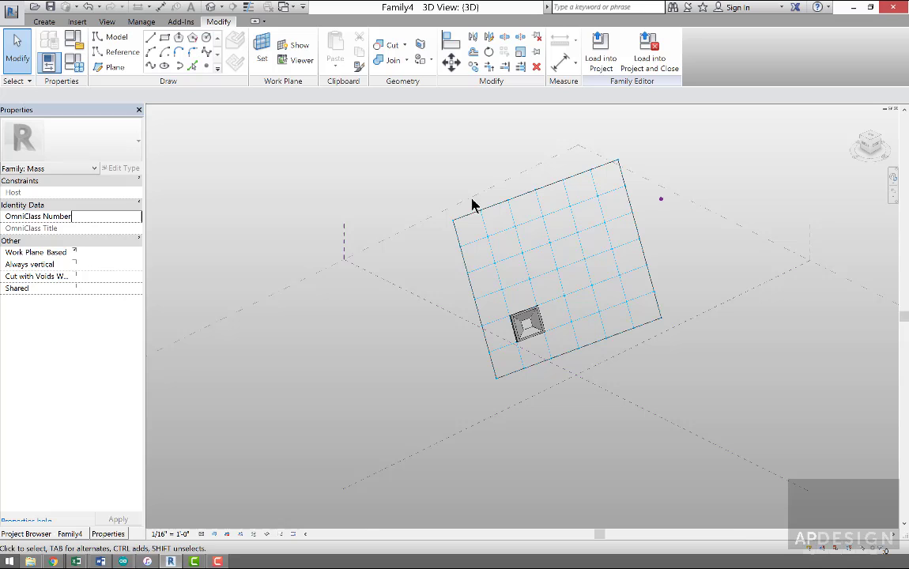
left_click(662, 200)
left_click_drag(672, 200, 568, 254)
scroll(567, 257, "up", 4)
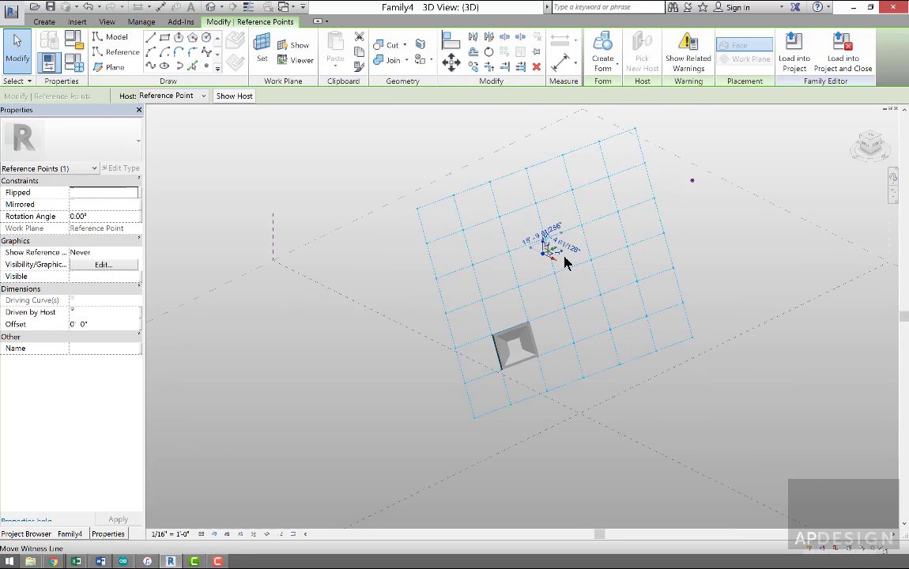
scroll(526, 281, "down", 6)
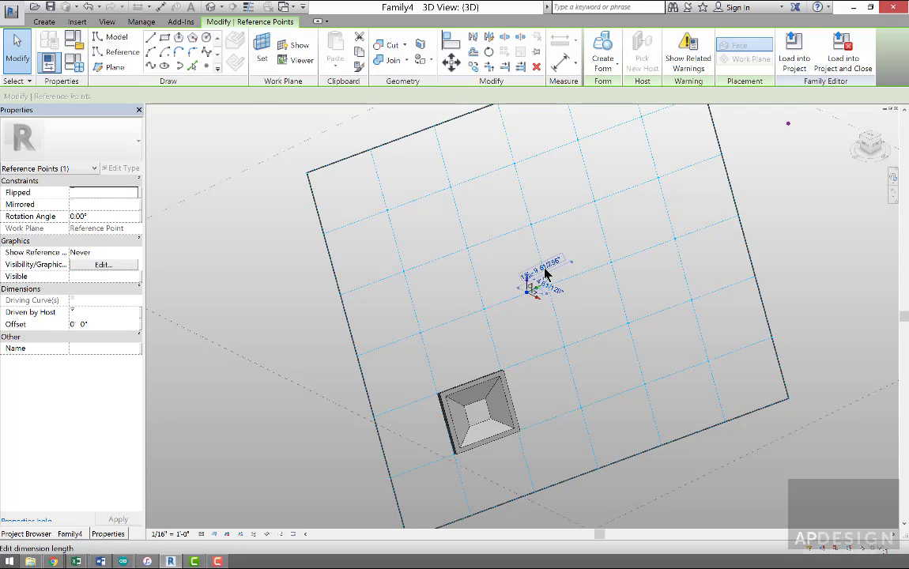
key("Escape")
- Open the placed CustomPanel family for editing and select its D dimension running to the fifth adaptive point
double_click(524, 330)
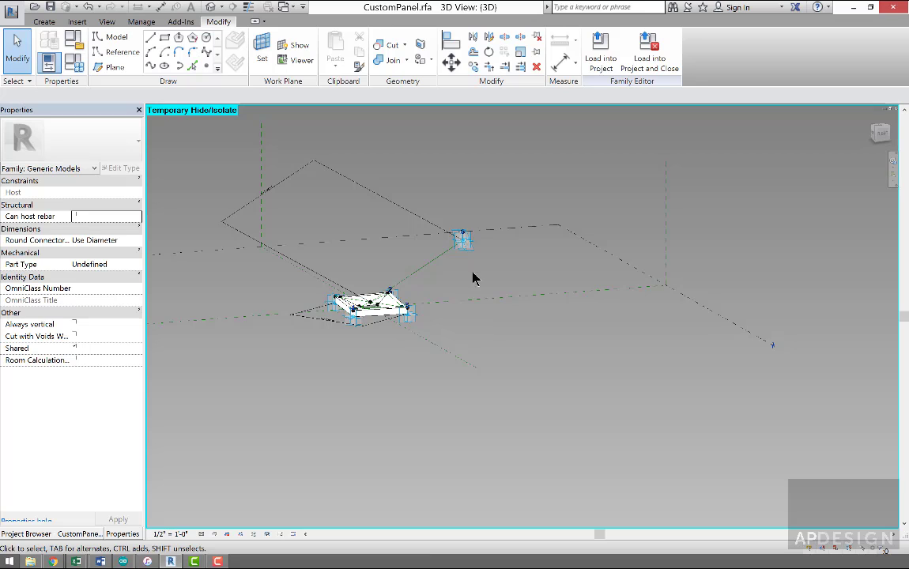
scroll(463, 241, "up", 2)
left_click(463, 240)
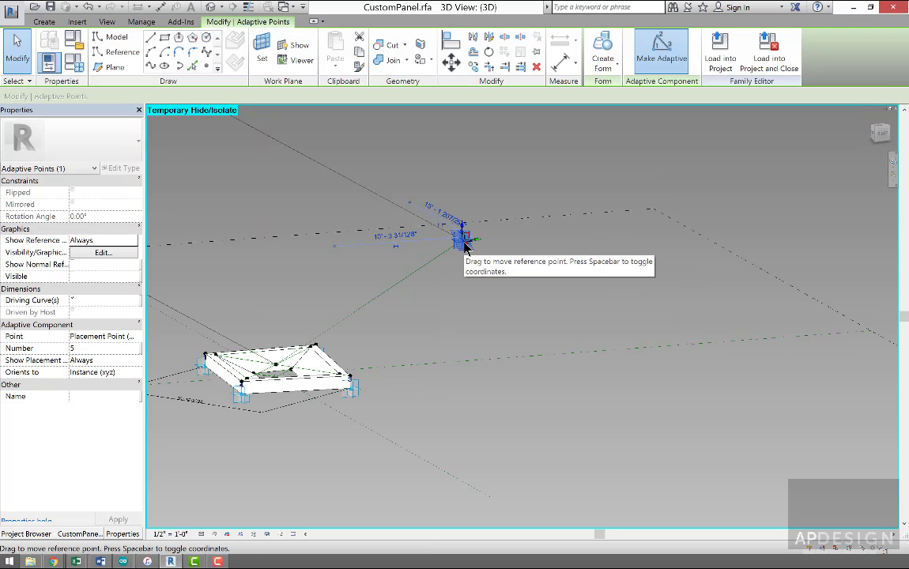
key("Escape")
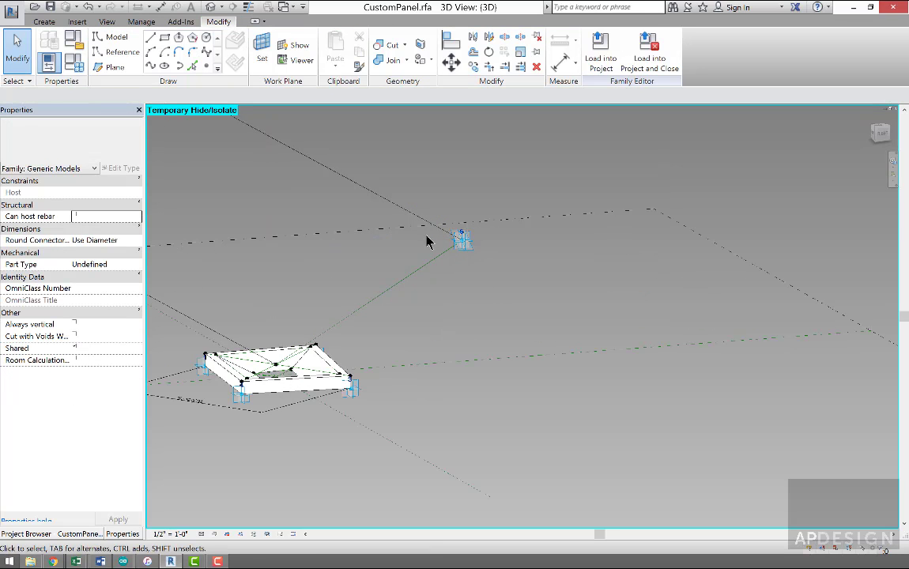
scroll(429, 240, "down", 3)
left_click(375, 204)
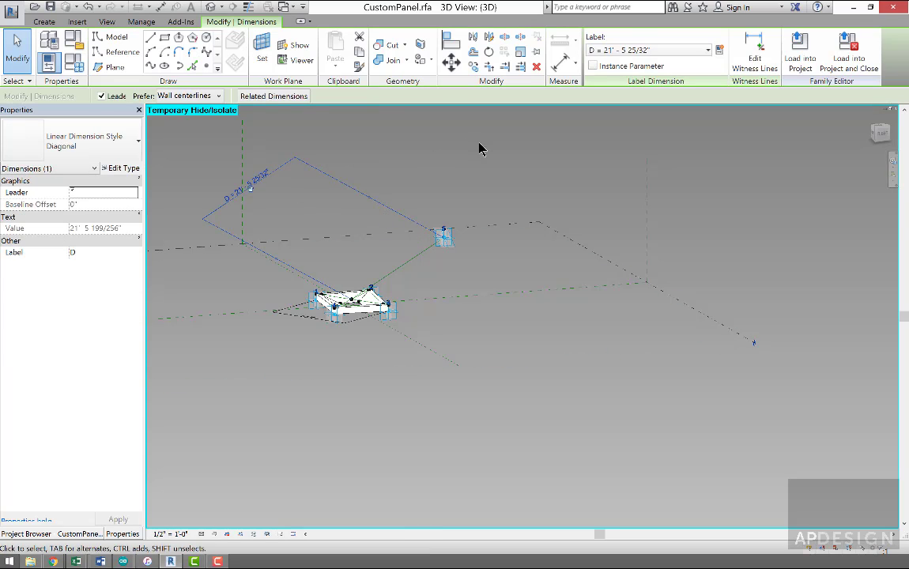
- Try to make the family parameter D an instance reporting parameter
left_click(74, 61)
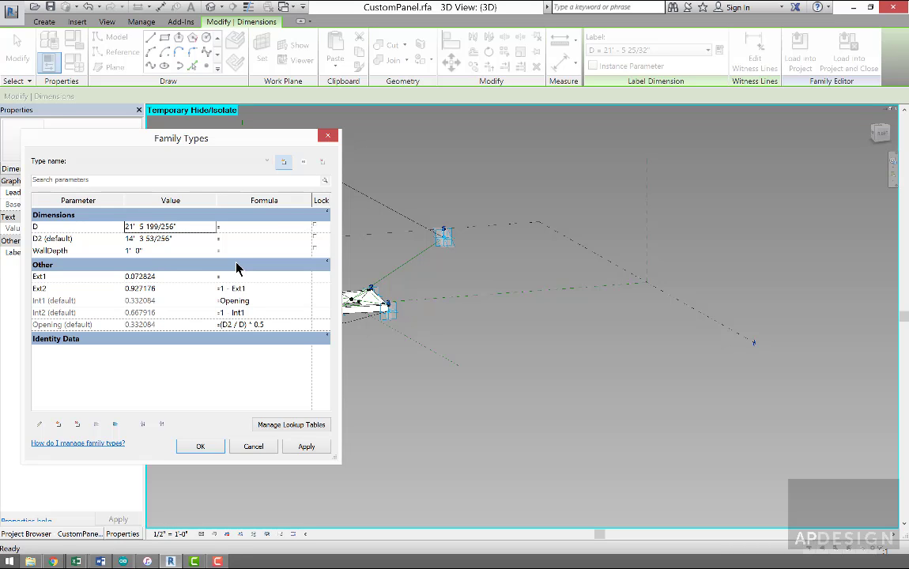
left_click(75, 229)
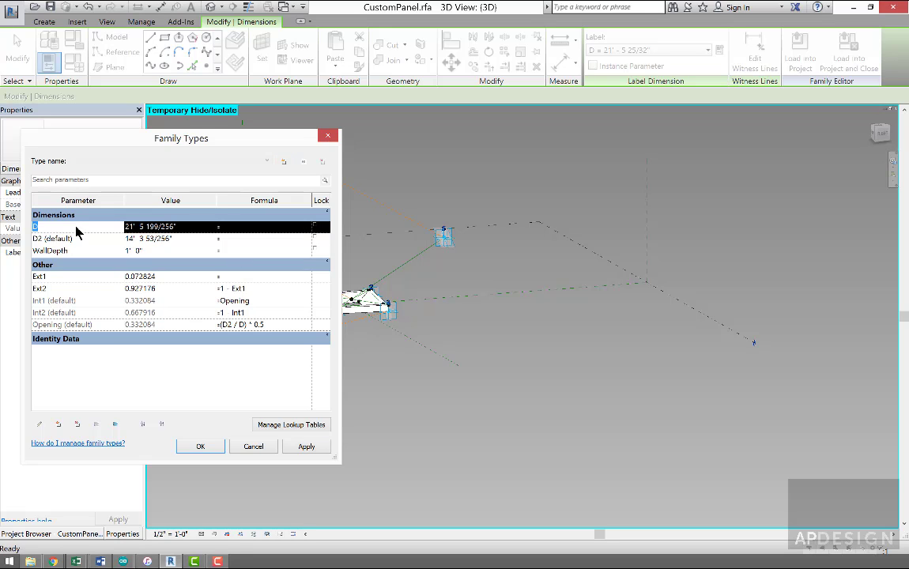
left_click(41, 425)
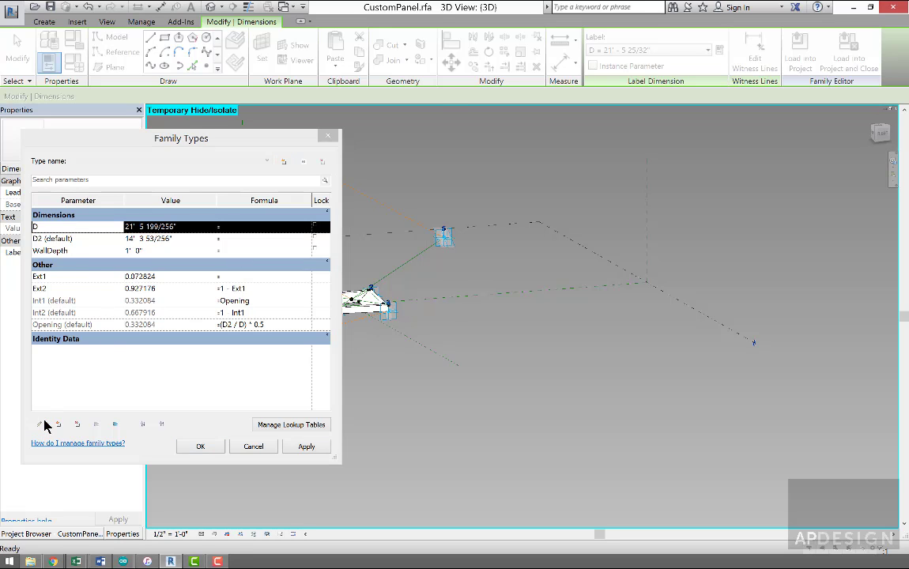
left_click(327, 178)
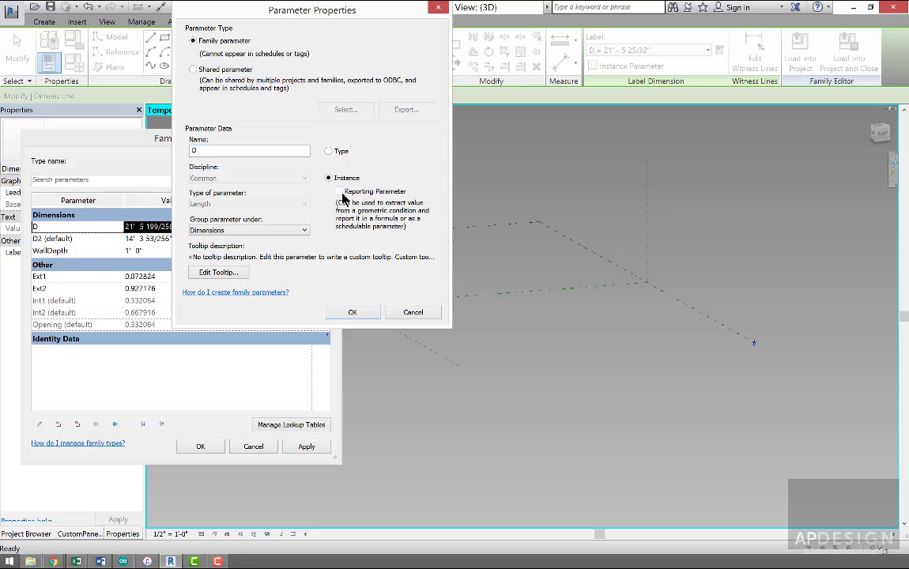
left_click(339, 192)
left_click(569, 288)
left_click_drag(332, 13, 541, 63)
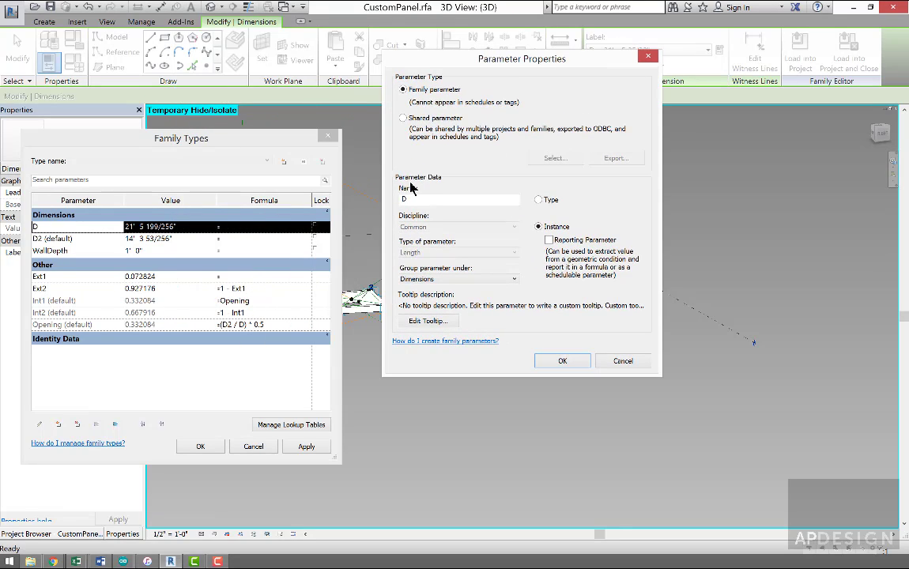
left_click(631, 362)
left_click(278, 323)
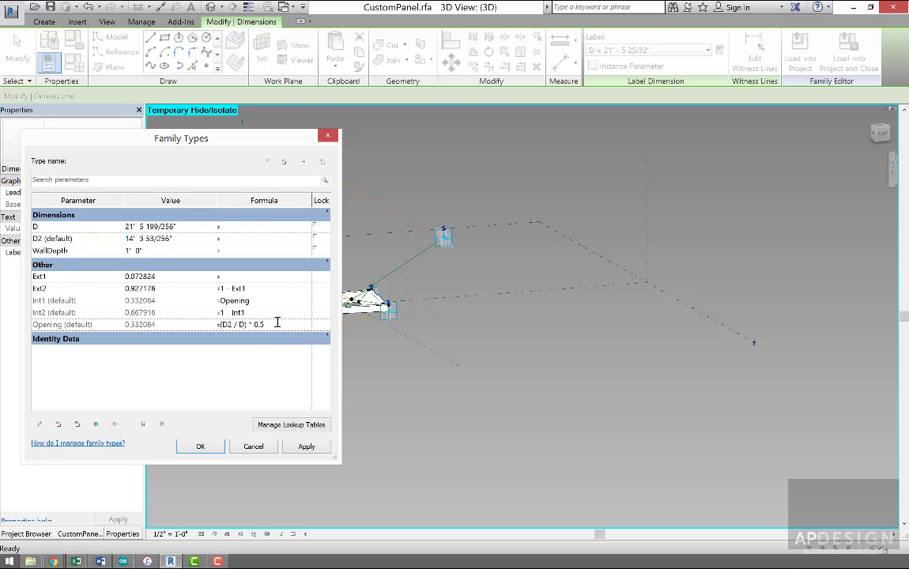
left_click_drag(265, 324, 224, 325)
key("BackSpace")
left_click(55, 229)
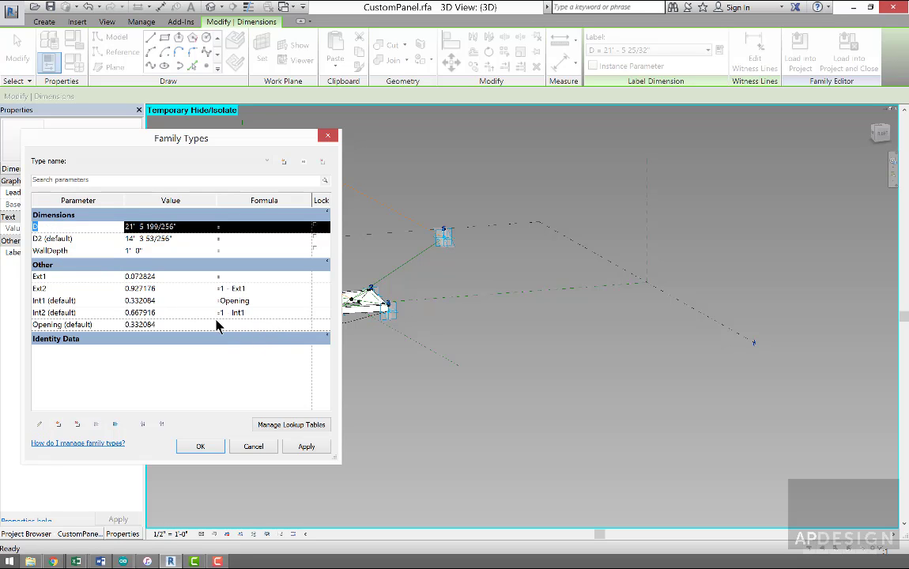
left_click(246, 324)
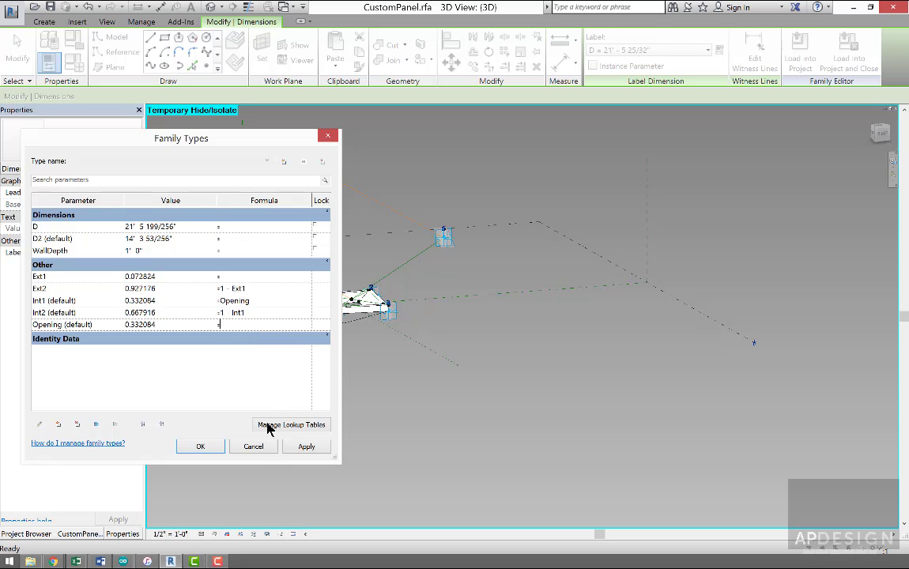
left_click(252, 446)
left_click(17, 51)
- Clear the formula of the Opening parameter in the family's types
left_click(74, 45)
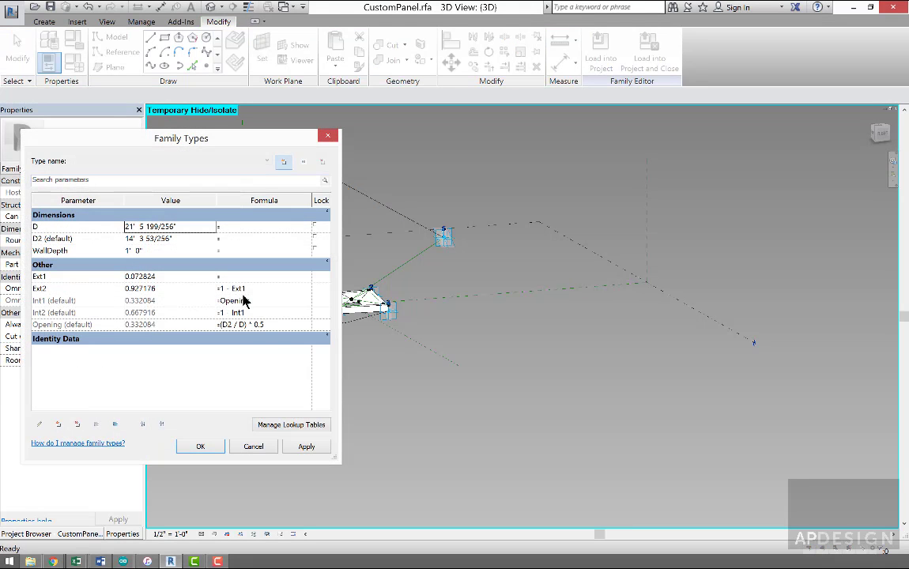
left_click(275, 325)
left_click_drag(274, 325, 222, 324)
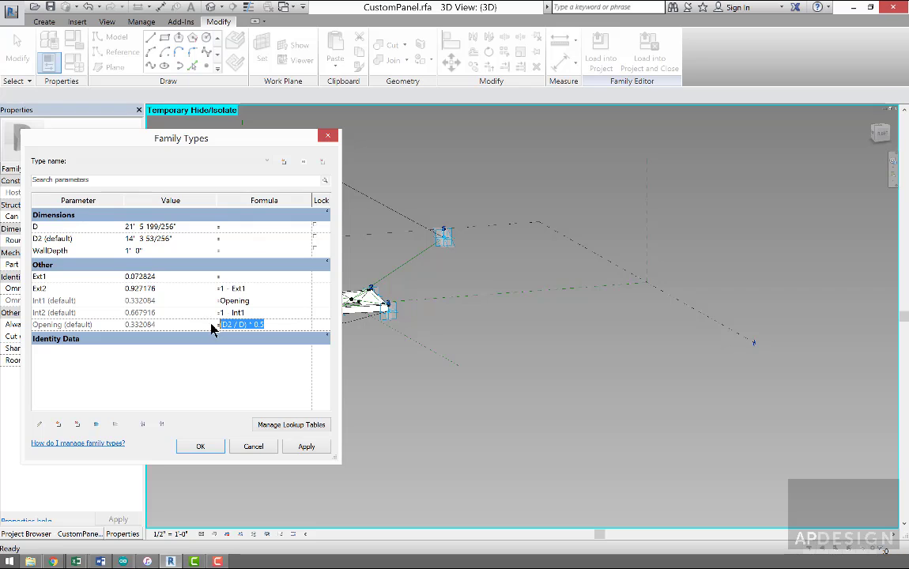
key("BackSpace")
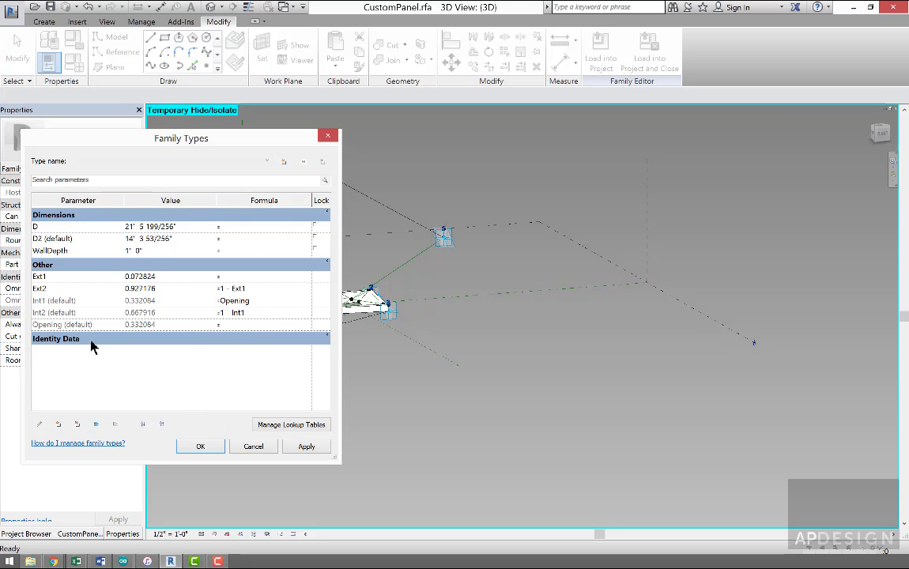
- Try to make D an instance parameter, and apply the cleared Opening formula to the family
left_click(75, 229)
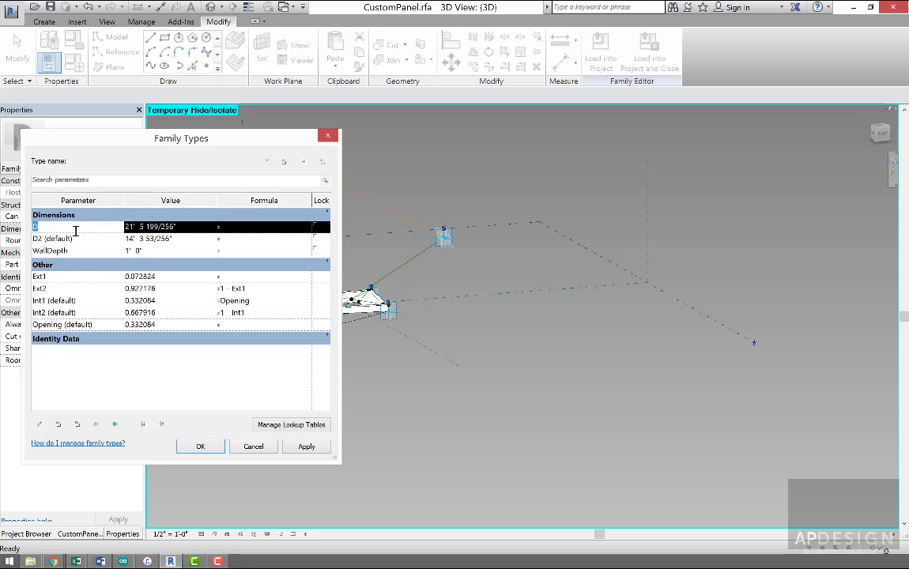
left_click(39, 425)
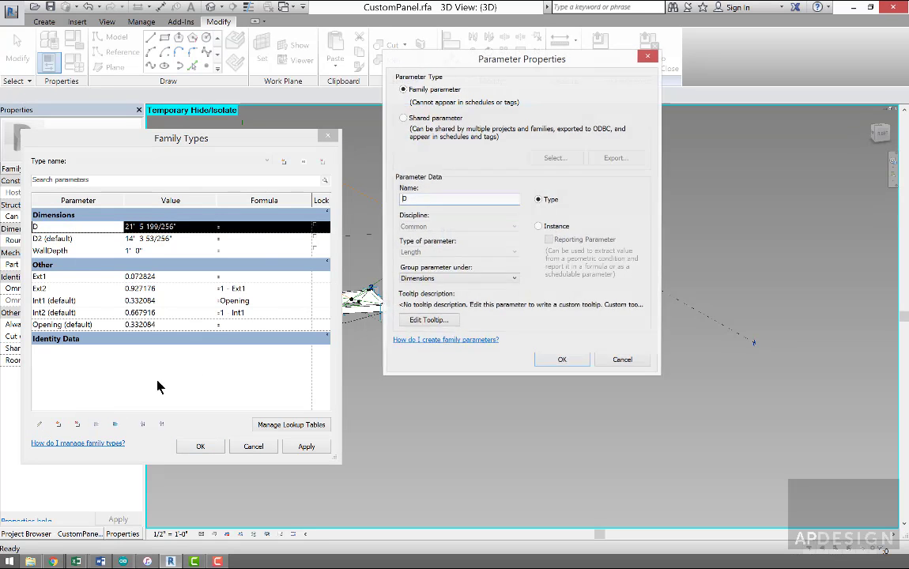
left_click(539, 227)
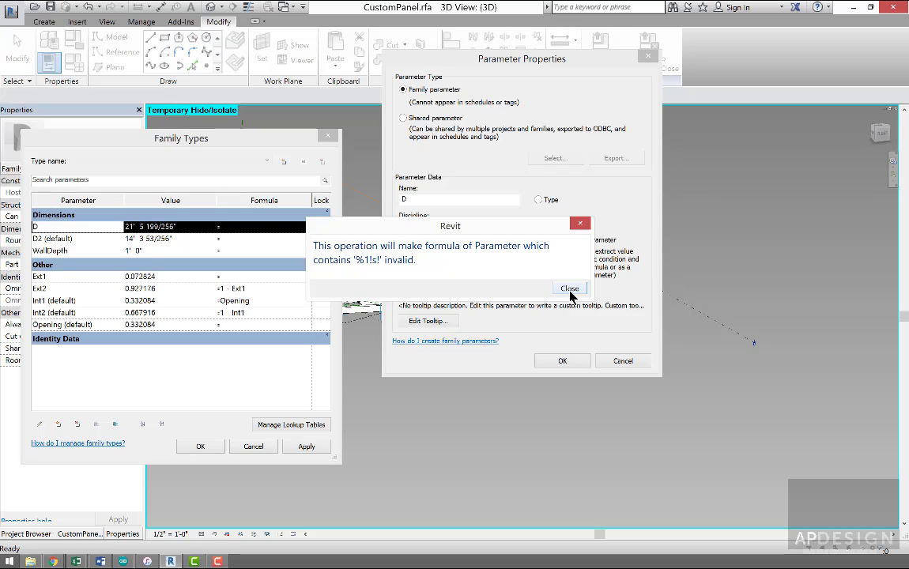
left_click(569, 288)
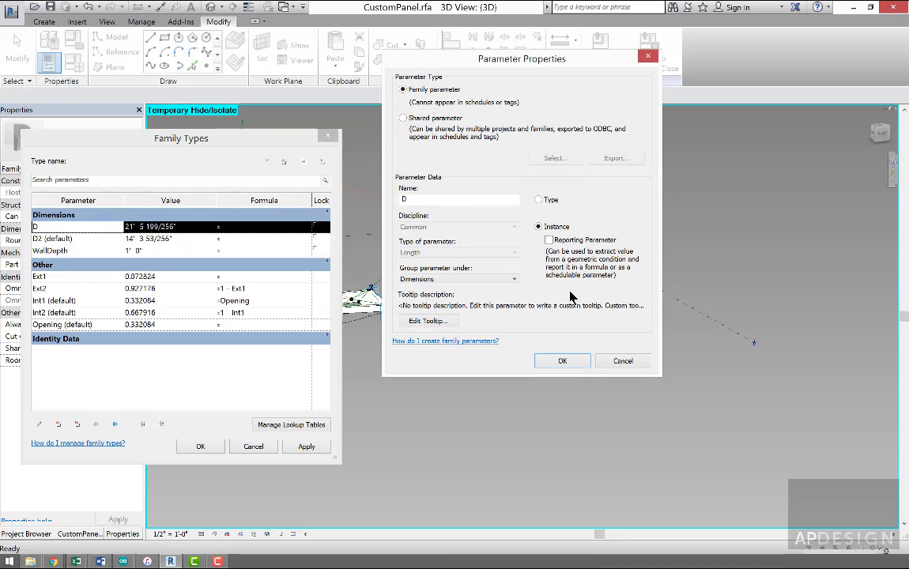
left_click(611, 362)
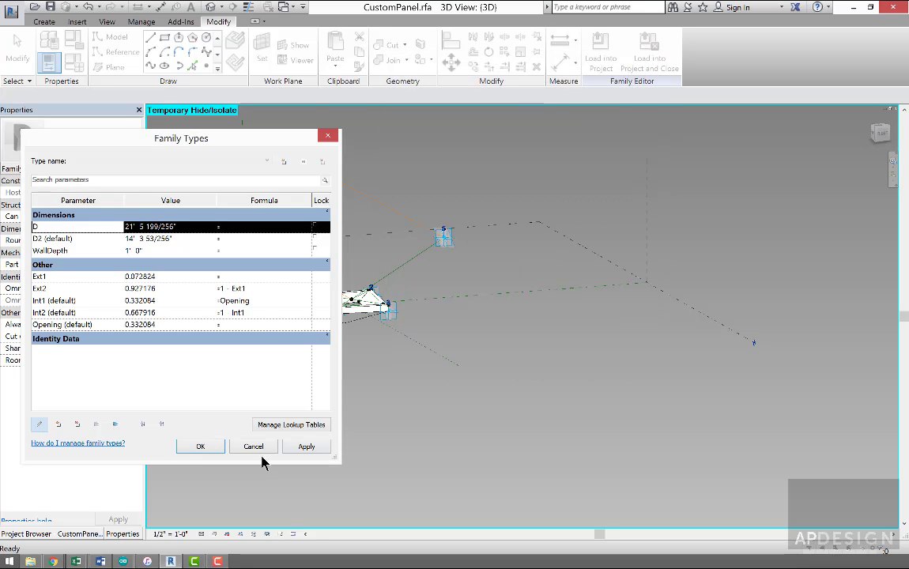
left_click(215, 447)
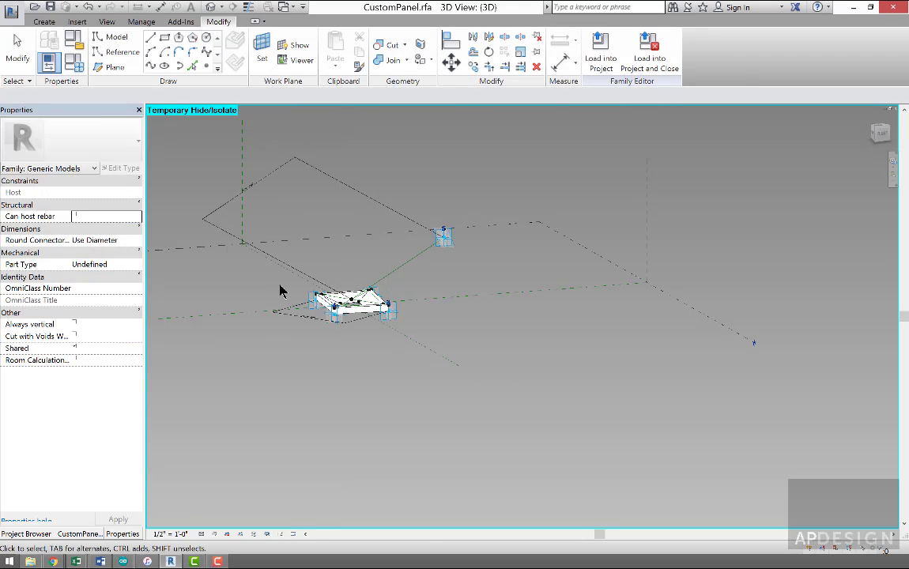
- Change the family parameter D to an instance reporting parameter
left_click(76, 63)
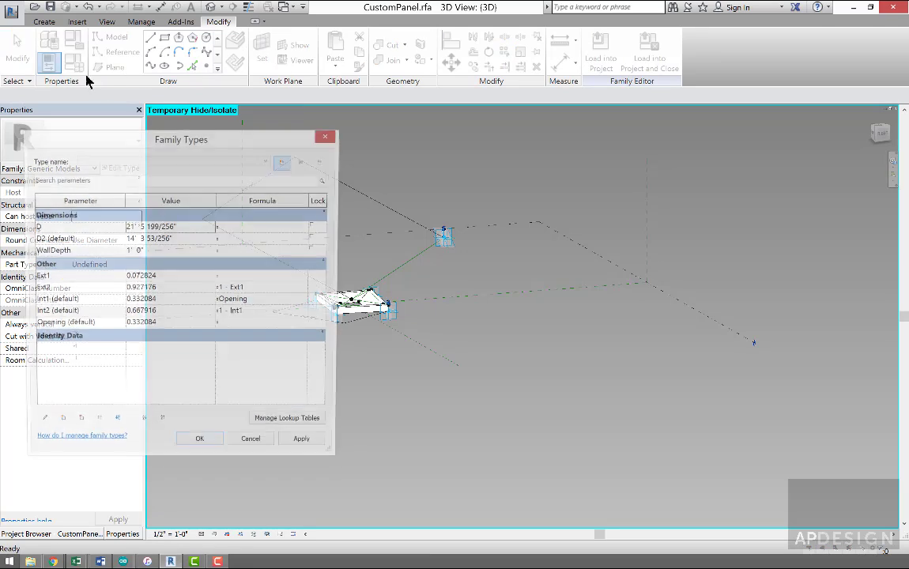
left_click(68, 228)
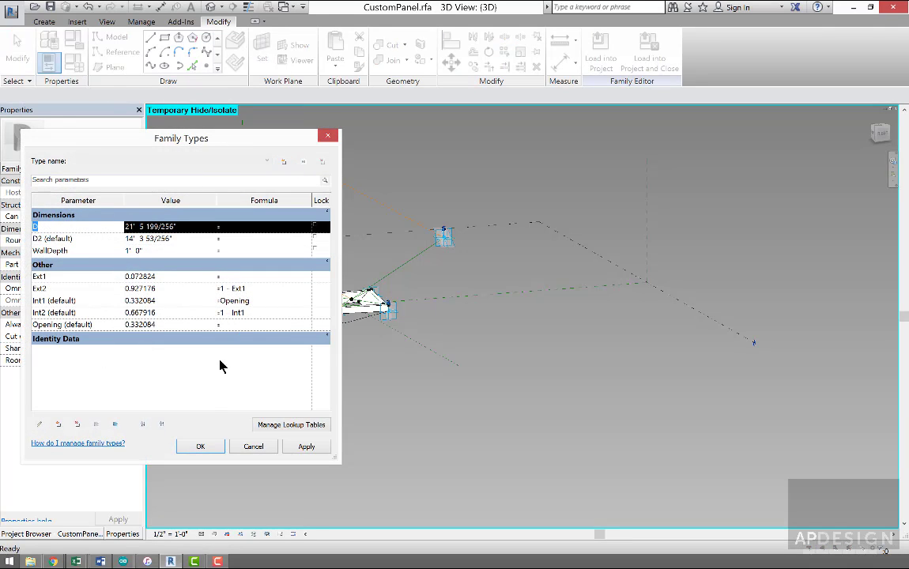
left_click(39, 425)
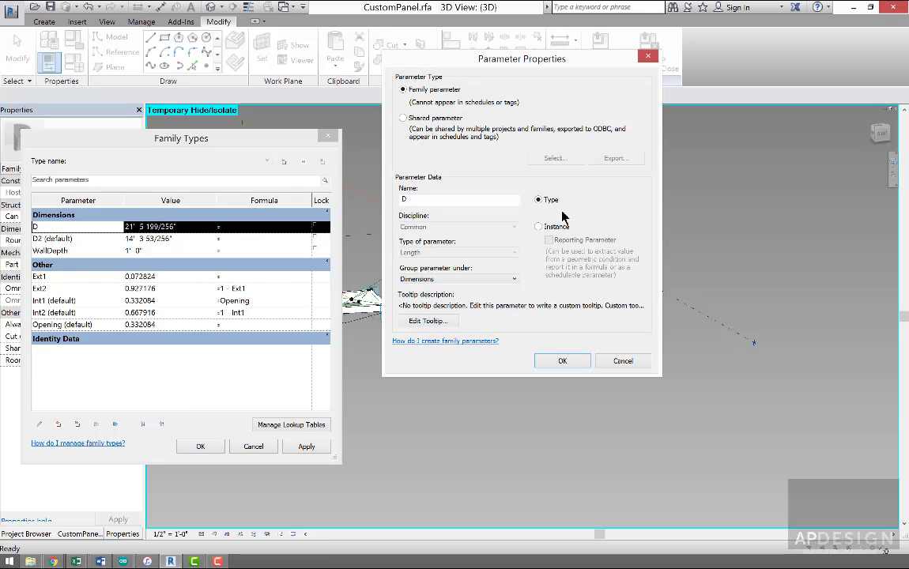
left_click(540, 227)
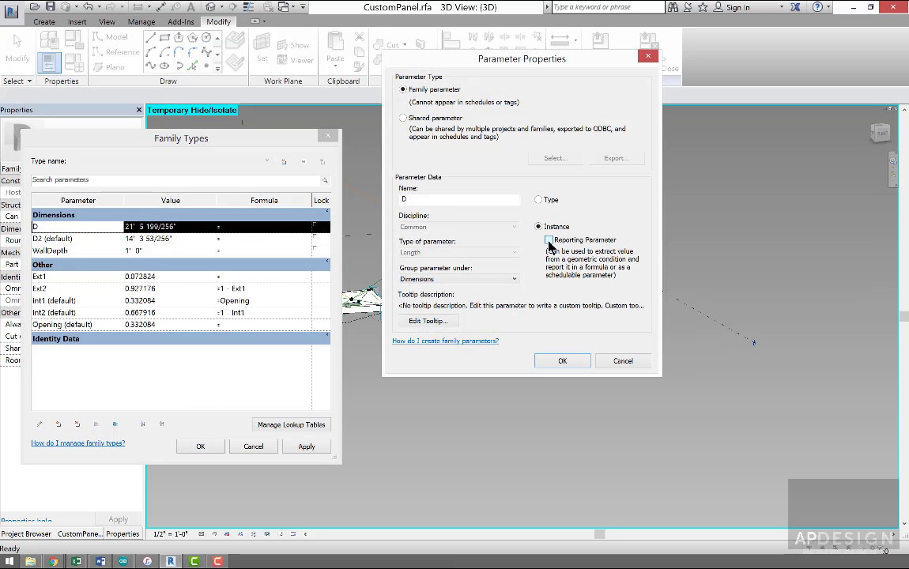
left_click(563, 361)
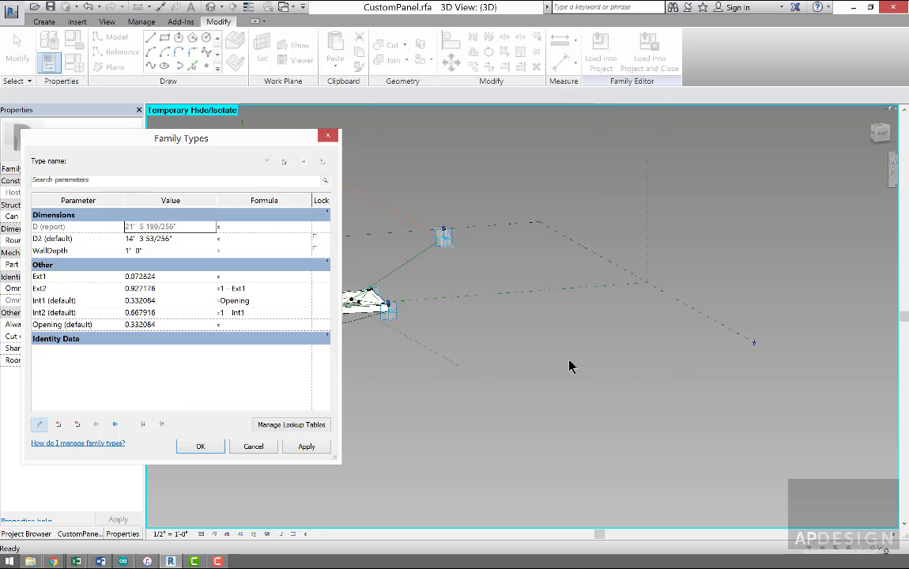
- Try to apply the formula (D2 / D) ^ 0.5 to the Opening parameter with D as a reporting parameter
left_click(231, 324)
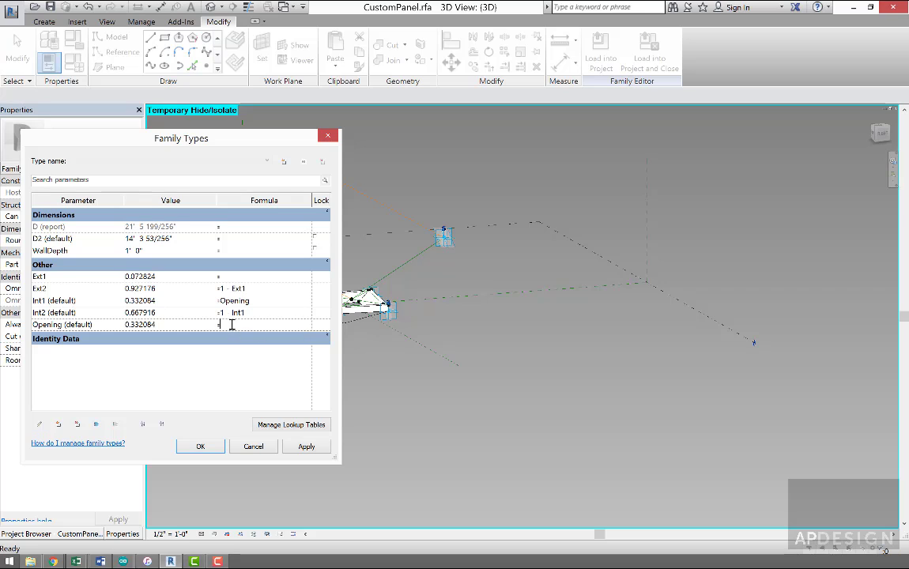
left_click(299, 448)
left_click(569, 288)
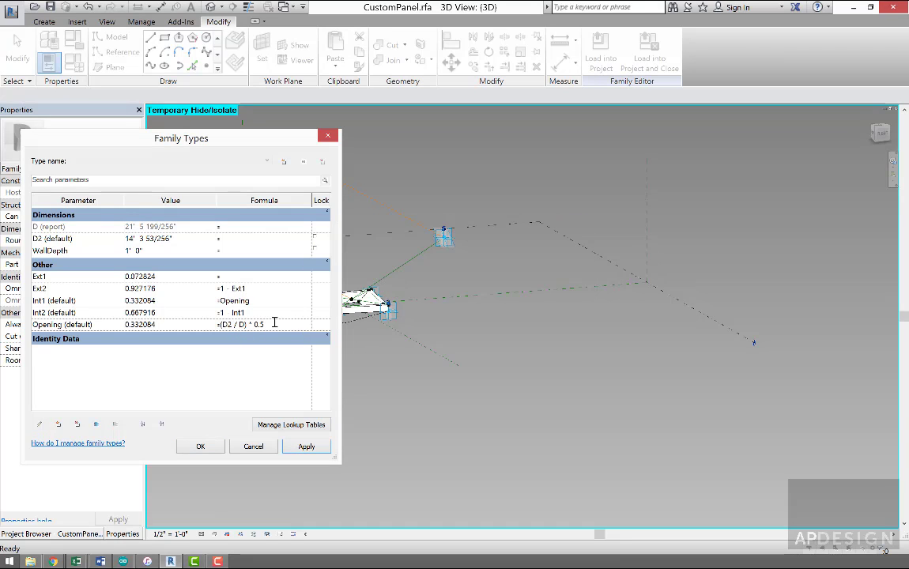
- Clear the Opening parameter's formula and change D to a type parameter in the CustomPanel family
left_click_drag(277, 324, 211, 324)
key("BackSpace")
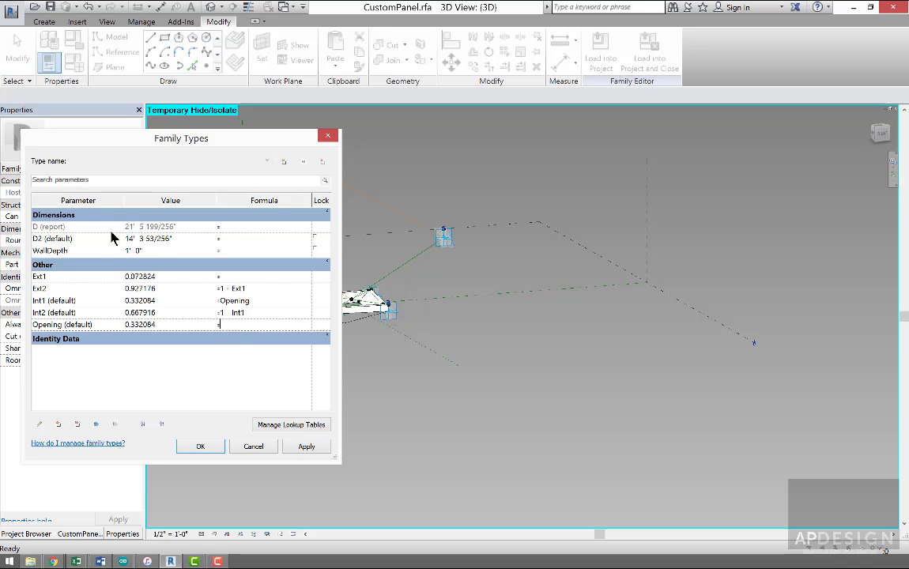
left_click(87, 227)
left_click(39, 424)
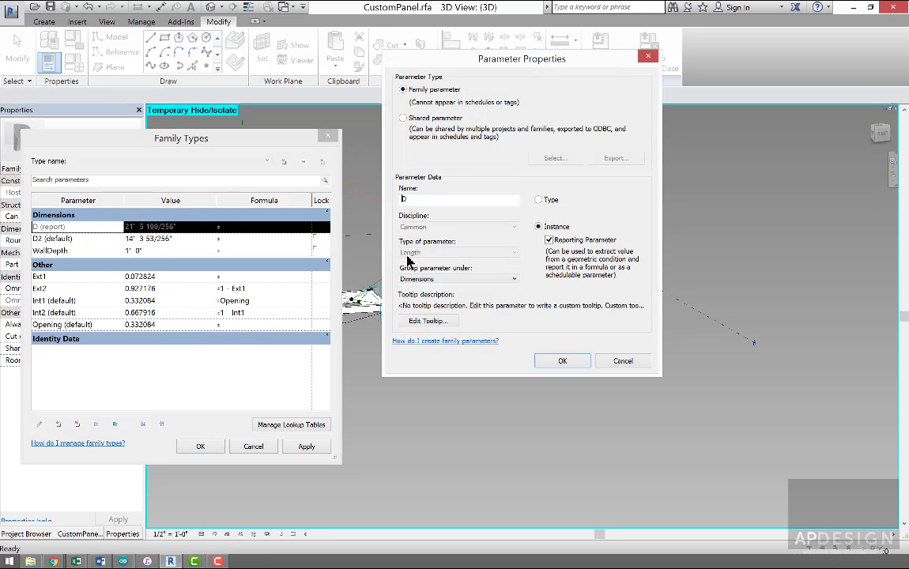
left_click(538, 200)
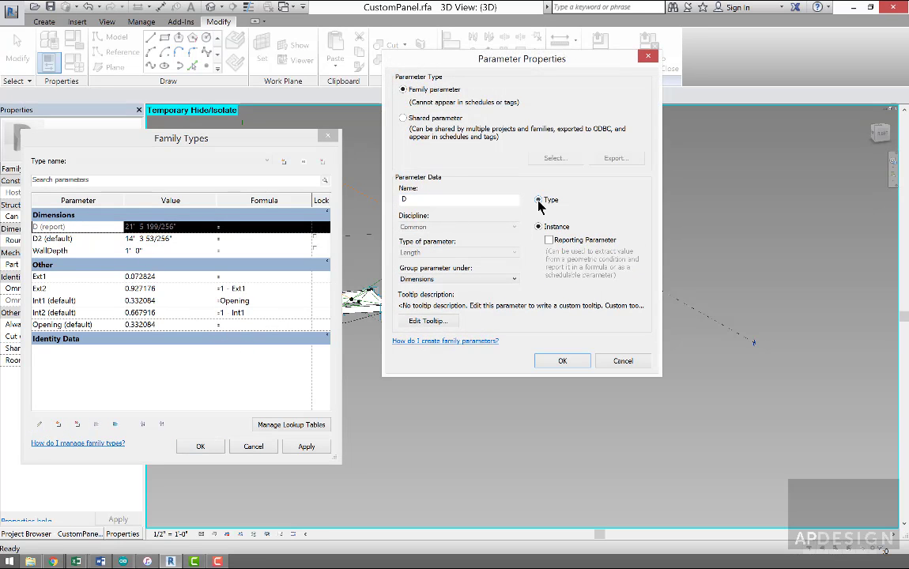
left_click(551, 360)
- Set the Opening formula to (D2 / D) ^ 0.5, change D to an instance reporting parameter, and apply the family types
left_click(236, 324)
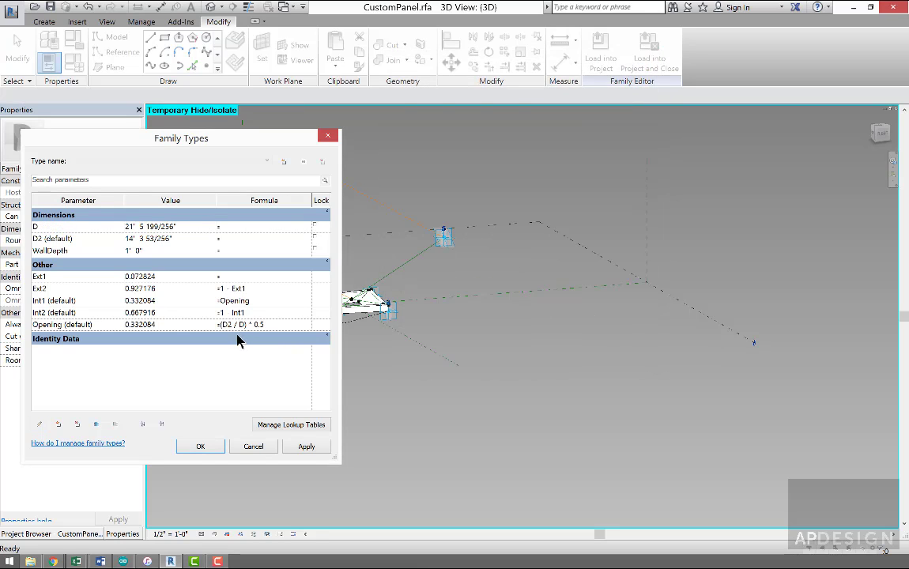
left_click(46, 227)
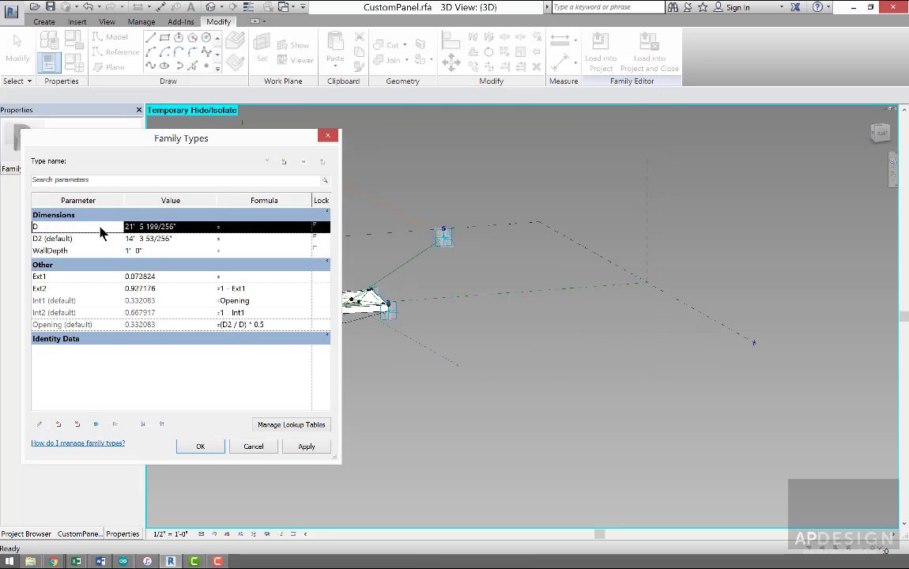
left_click(39, 423)
left_click(540, 227)
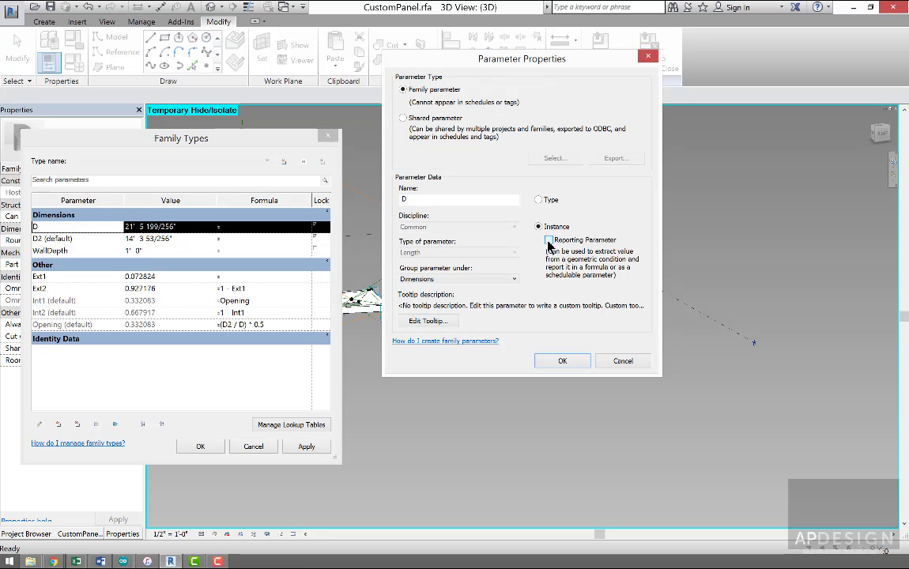
left_click(575, 362)
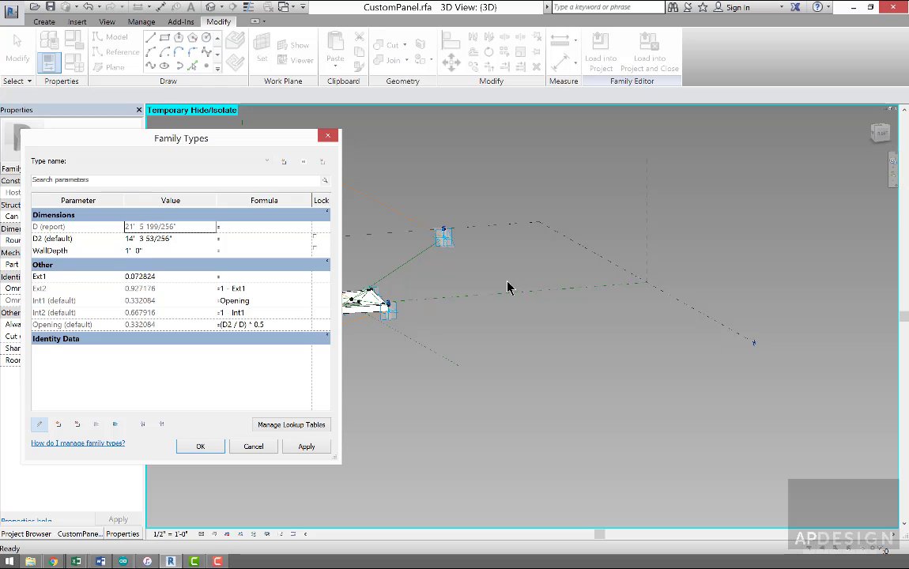
left_click_drag(263, 144, 660, 207)
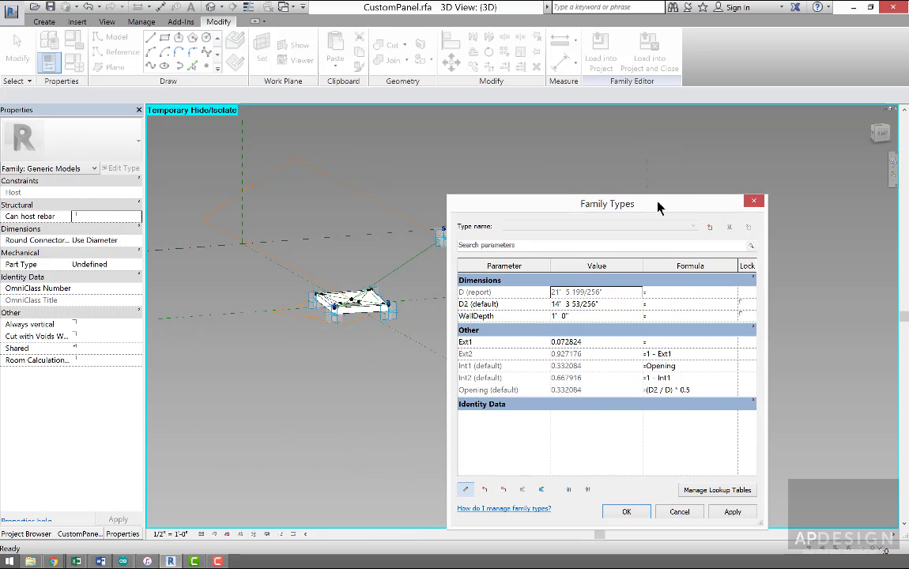
left_click(731, 512)
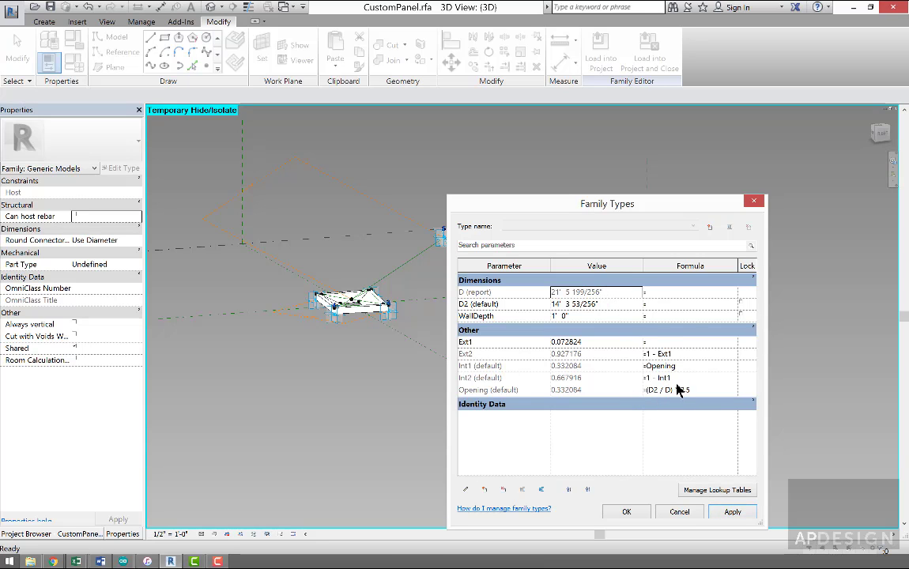
left_click(626, 513)
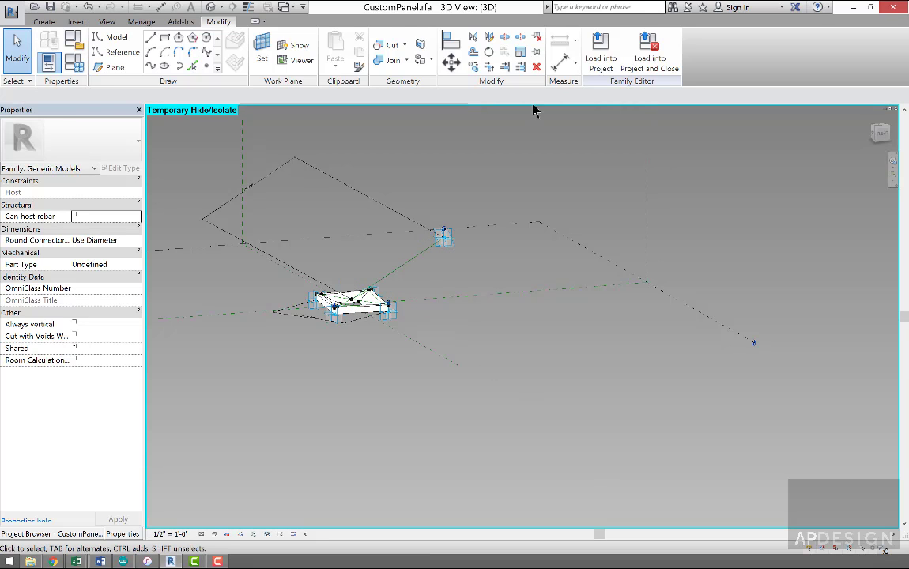
- Load CustomPanel into Family4, overwriting the existing version and its parameter values
left_click(600, 57)
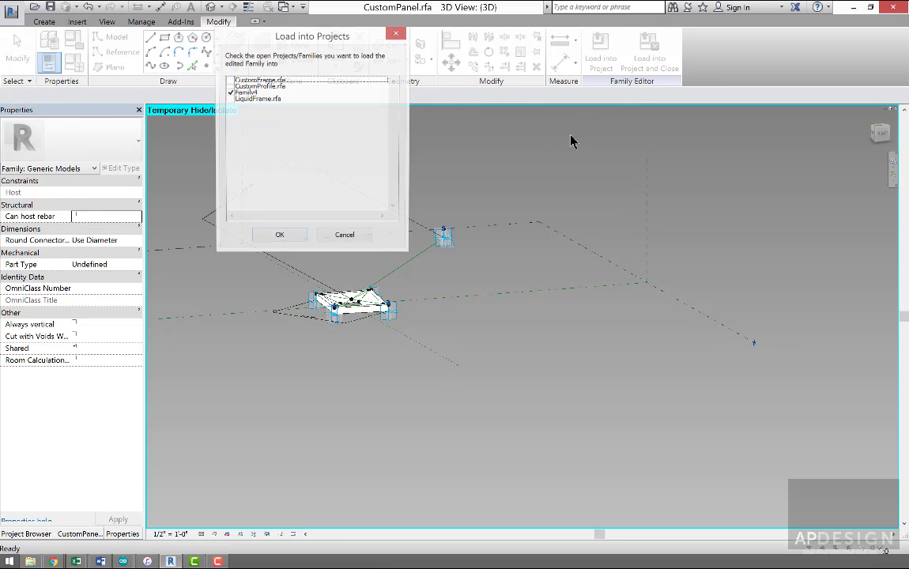
left_click(279, 238)
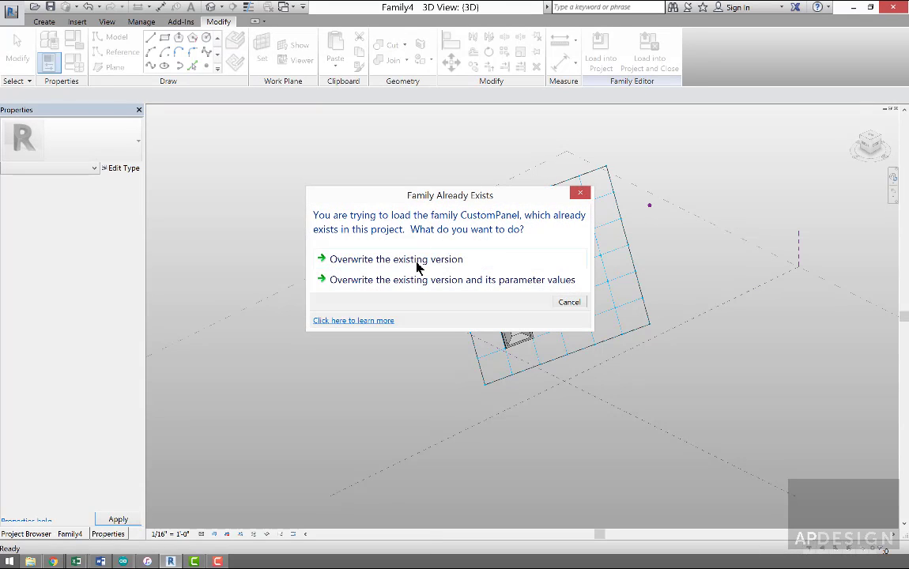
left_click(422, 282)
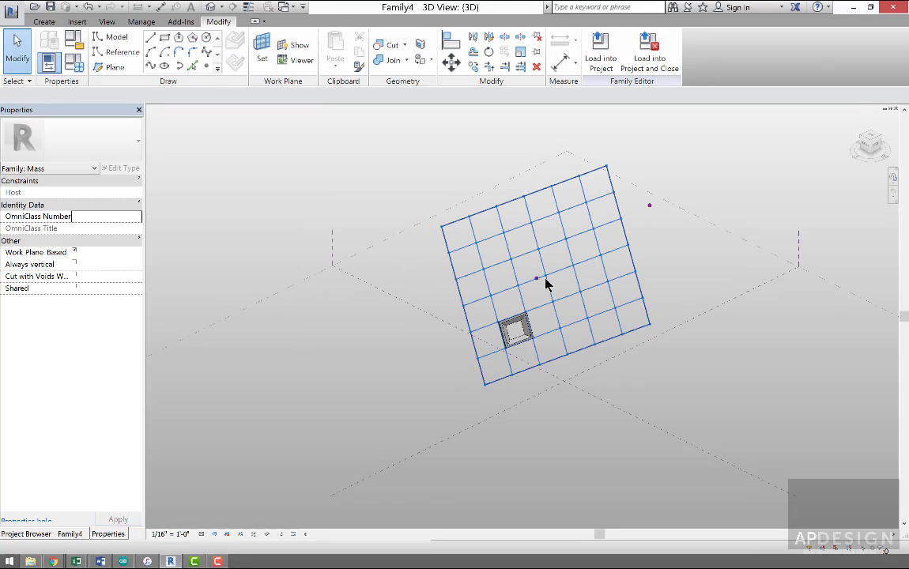
- Move the two reference points within the divided surface, on the far side of the placed panel
left_click(538, 279)
left_click_drag(541, 281, 604, 315)
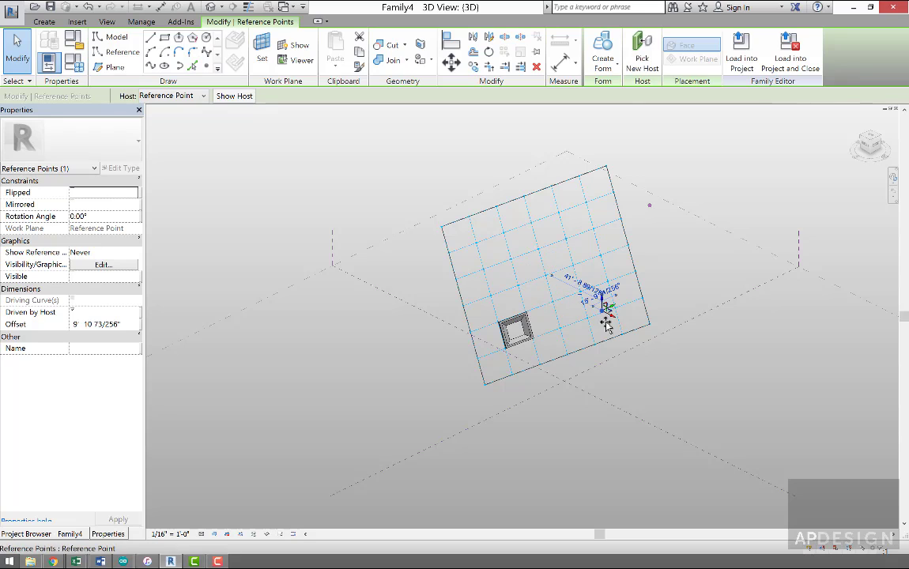
left_click(649, 207)
left_click_drag(652, 197, 609, 285)
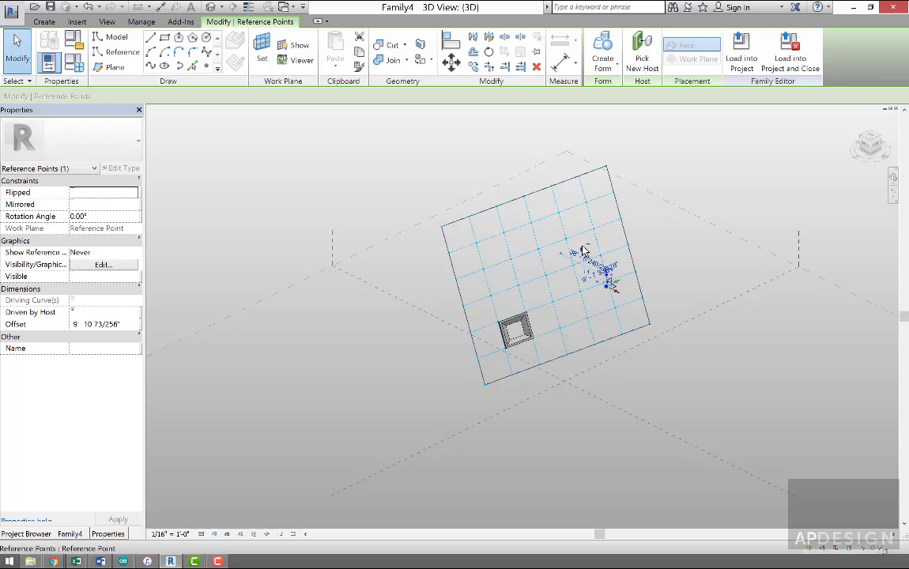
left_click_drag(583, 251, 584, 253)
- Delete the lower of the two reference points over the divided surface
left_click(585, 254)
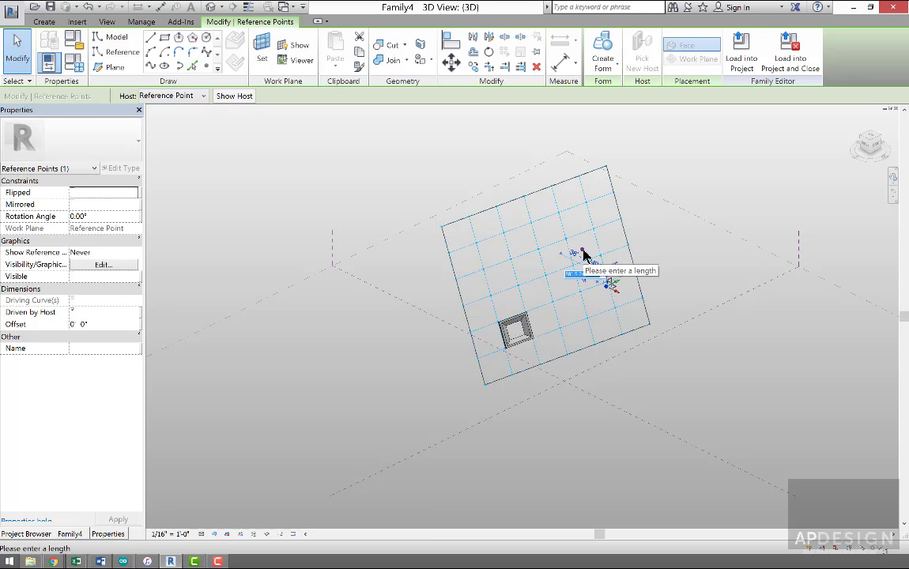
key("BackSpace")
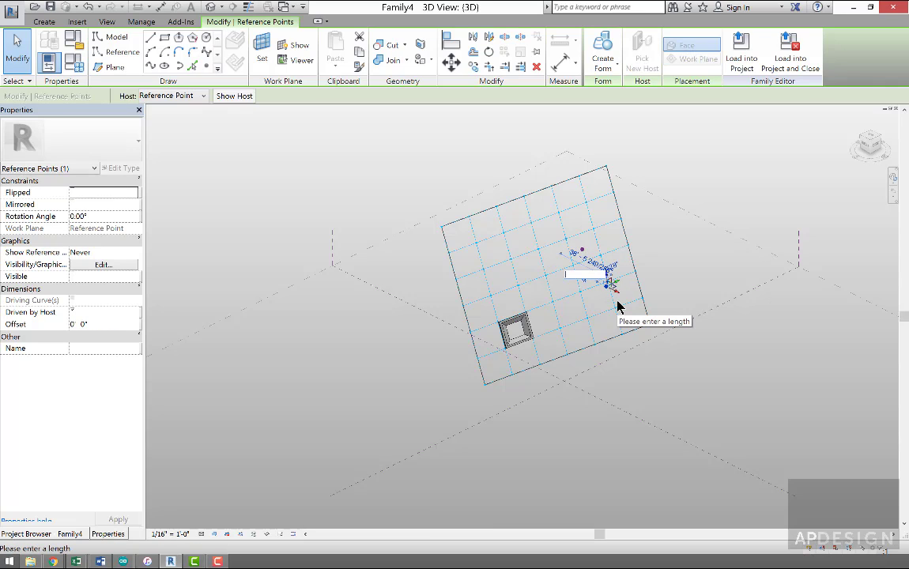
type("1")
key("Escape")
key("Escape")
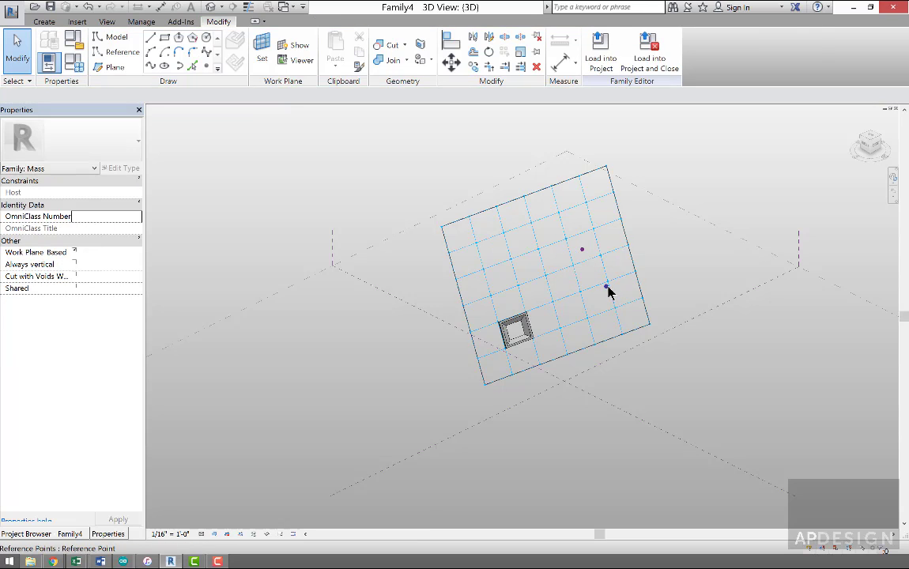
left_click(607, 287)
key("Escape")
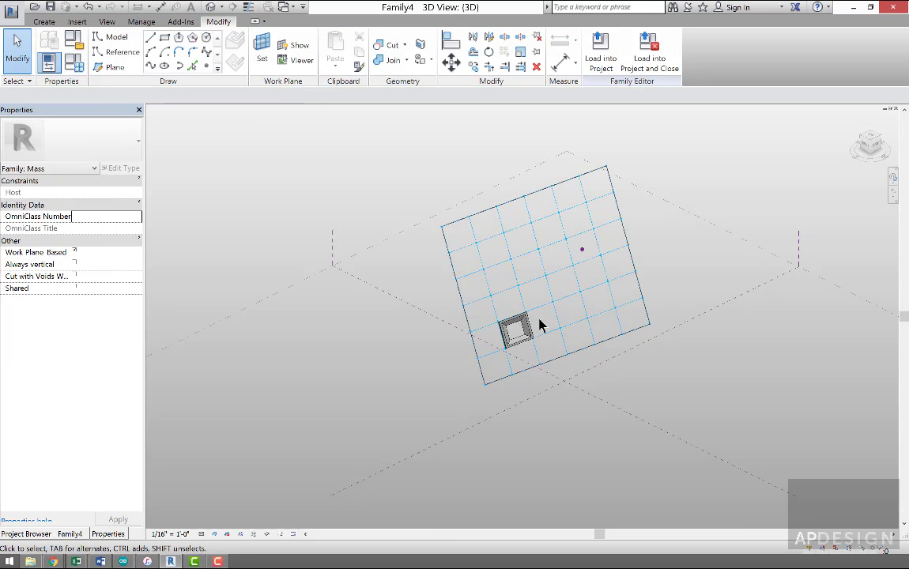
- Replace the placed panel with a new CustomPanel on the same grid cell, with its distance point on the remaining reference point
left_click(528, 333)
key("Delete")
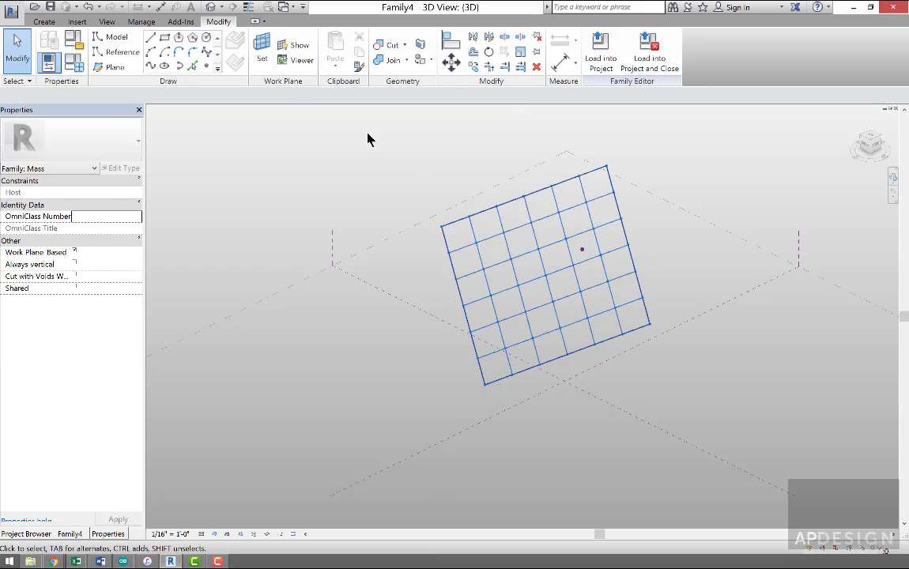
left_click(45, 22)
left_click(333, 62)
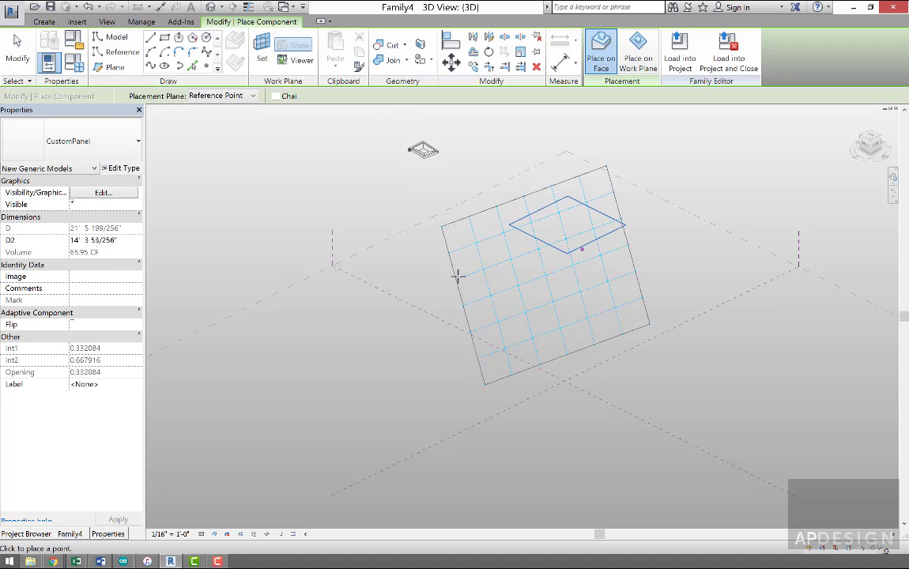
left_click(497, 321)
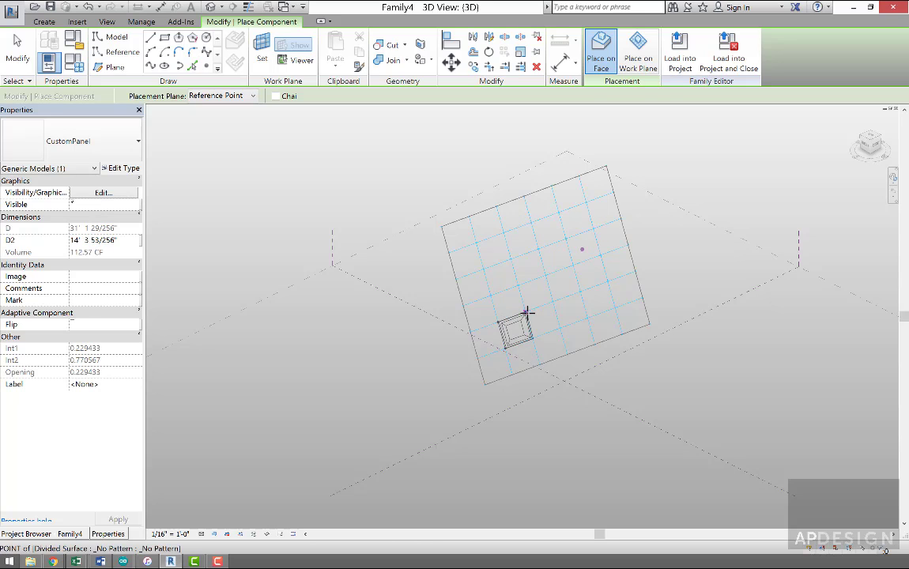
left_click(582, 251)
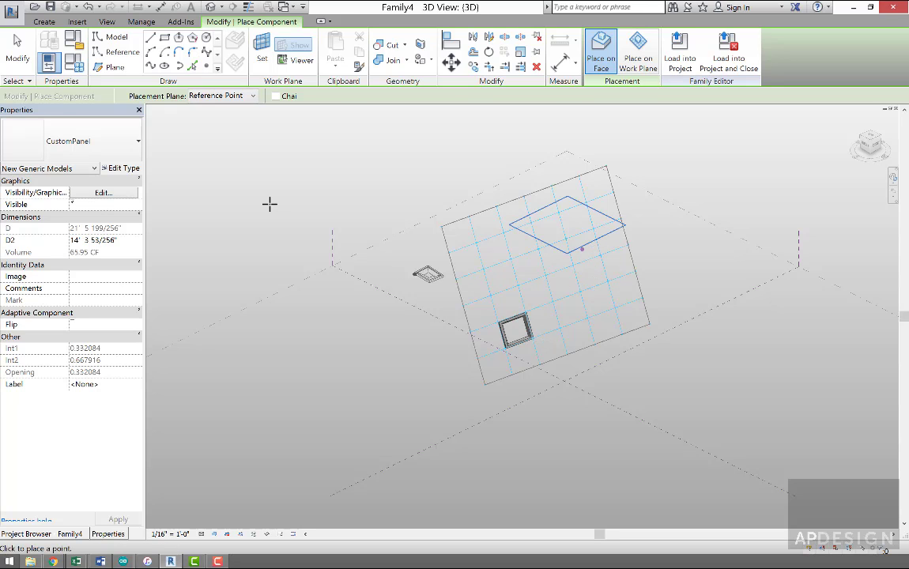
key("Escape")
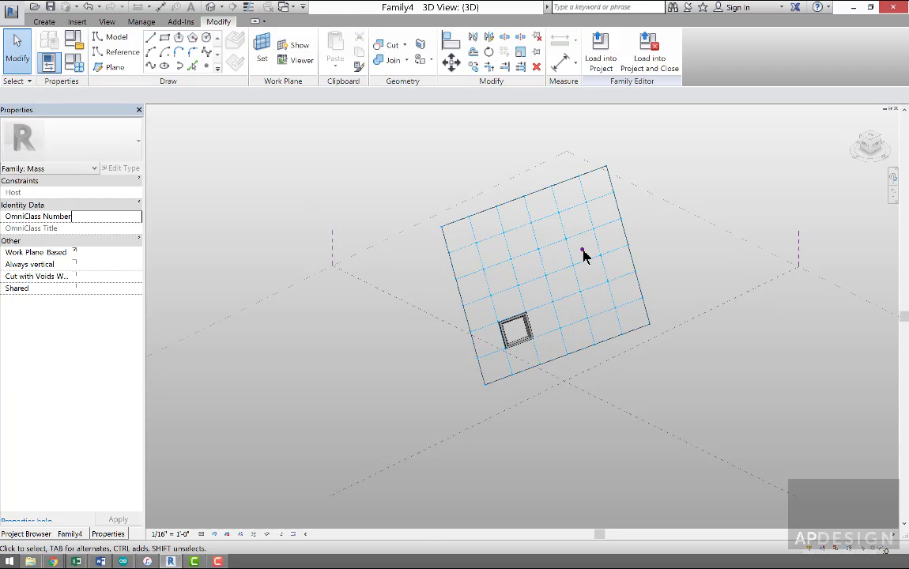
- Move the reference point that drives the panel's opening closer to the placed panel
left_click(584, 252)
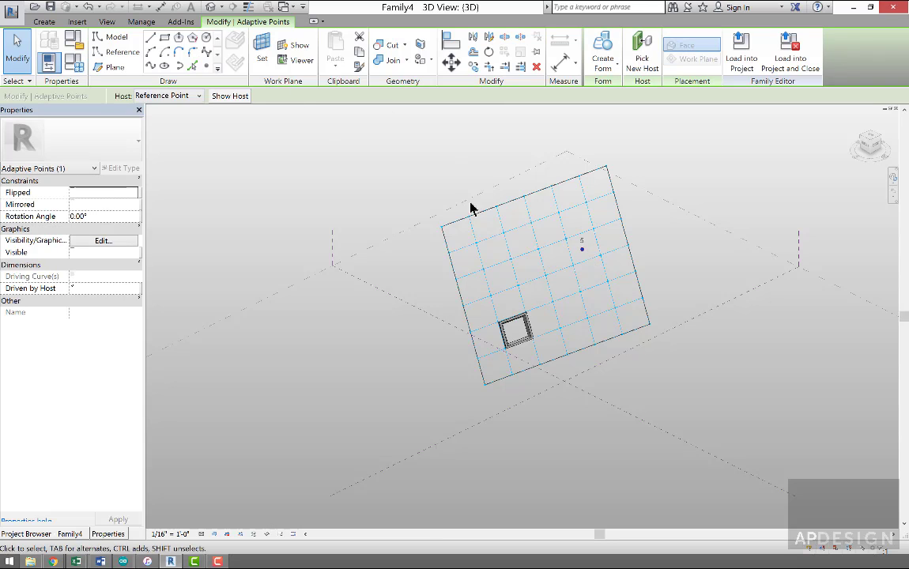
left_click_drag(553, 173, 591, 266)
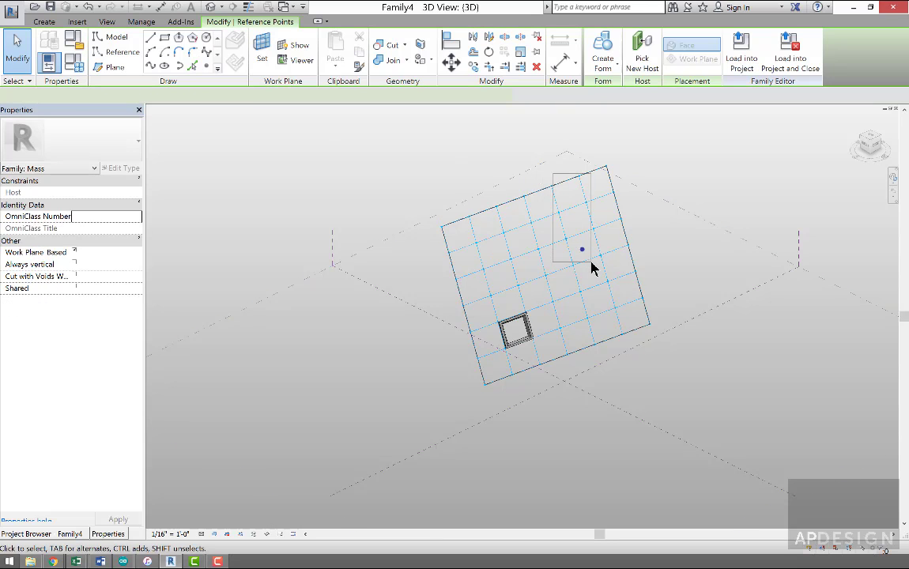
left_click_drag(560, 246, 543, 289)
scroll(545, 320, "up", 5)
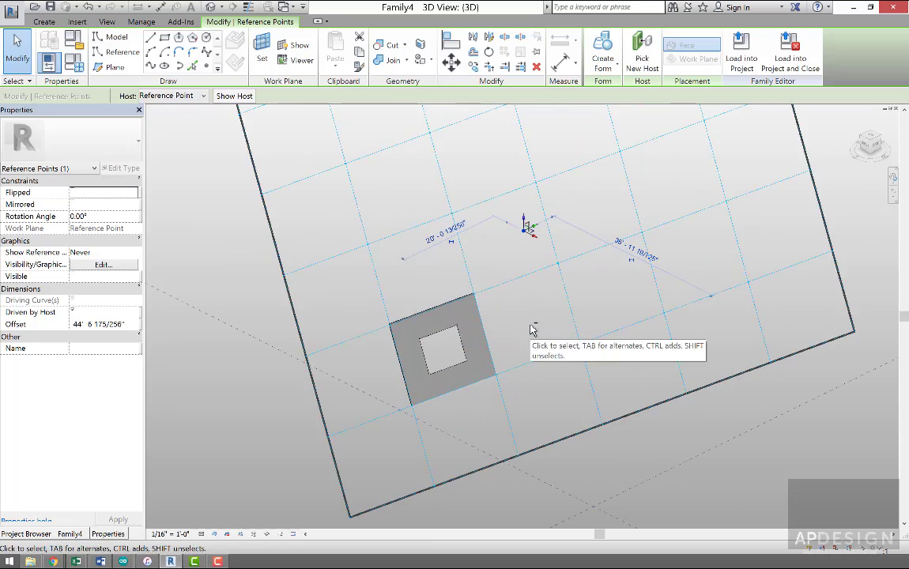
middle_click_drag(533, 329, 506, 309, "shift")
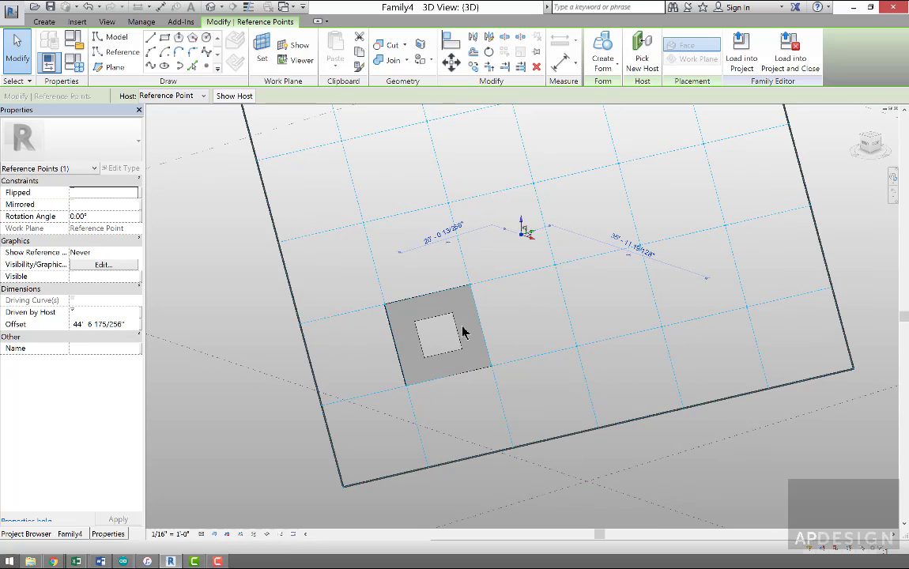
- Select the placed CustomPanel and open its family for editing
key("Escape")
left_click(456, 310)
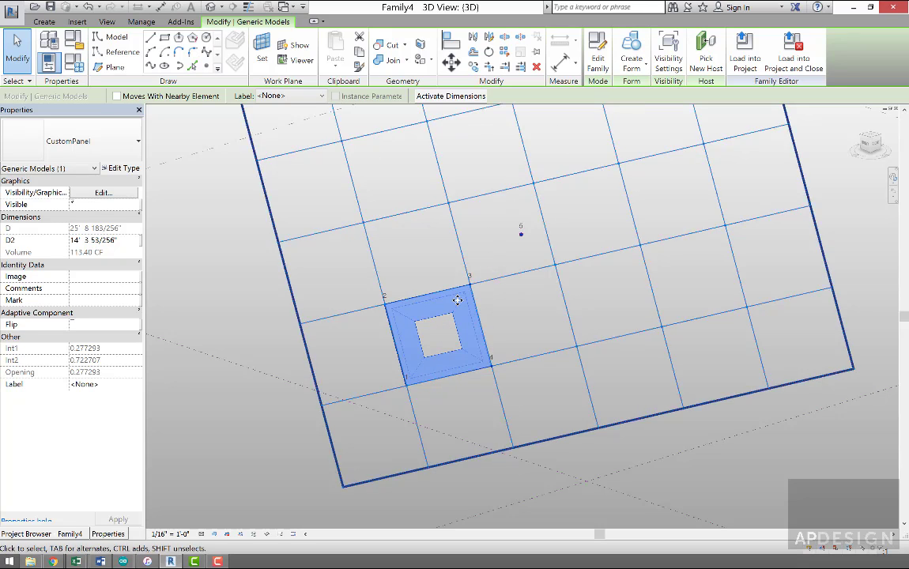
double_click(457, 300)
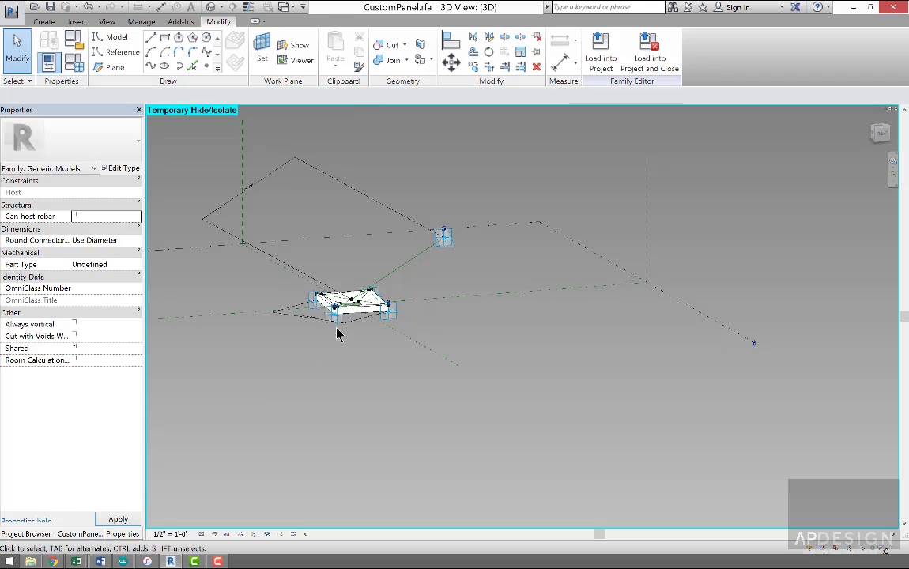
- Set the four corner placement points of the panel to orient to Host (xyz)
scroll(336, 334, "up", 2)
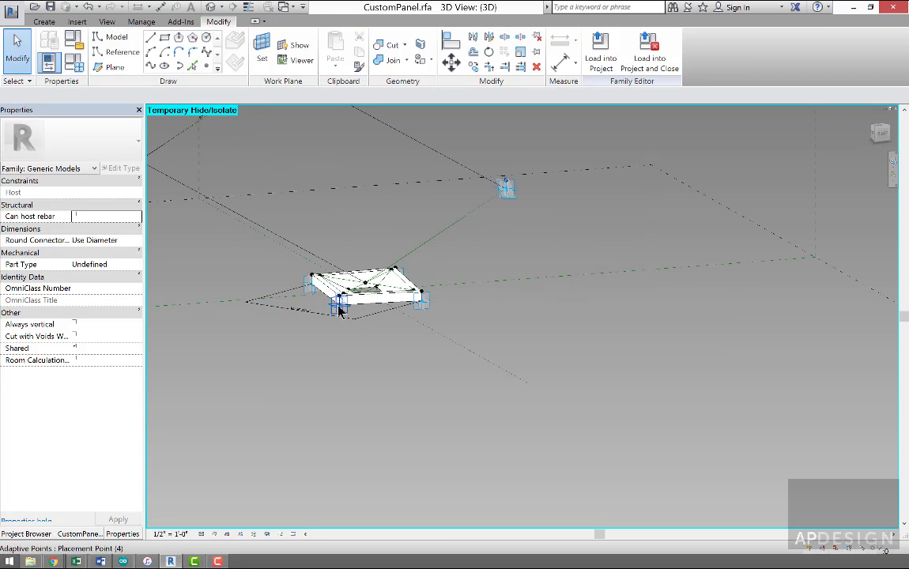
left_click(338, 309)
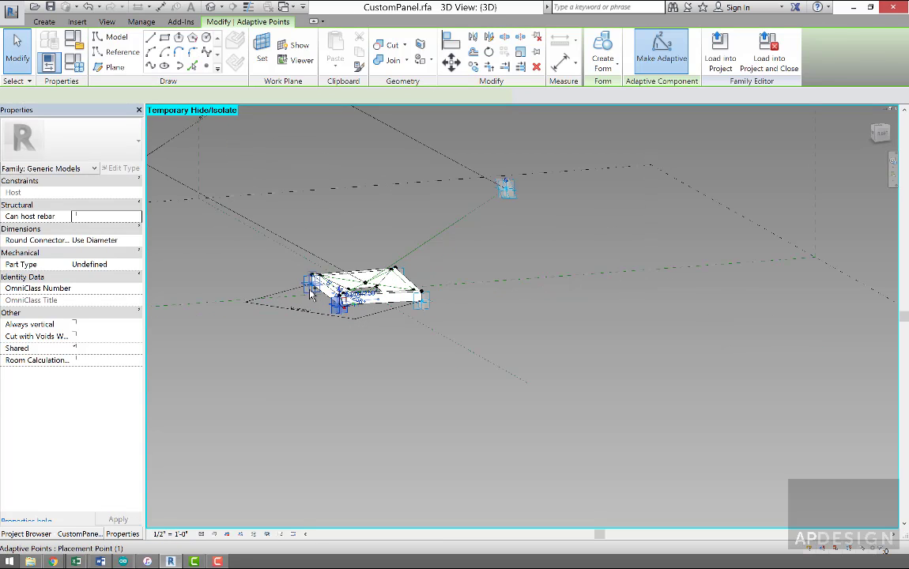
left_click(425, 310, "ctrl")
middle_click_drag(428, 357, 231, 399, "shift")
left_click(449, 297, "ctrl")
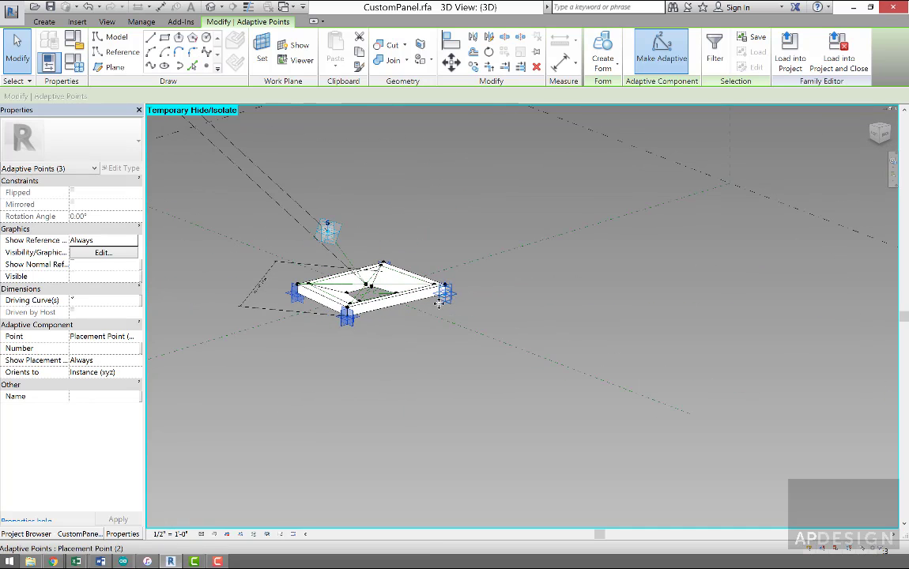
left_click(439, 304, "ctrl")
left_click(131, 371)
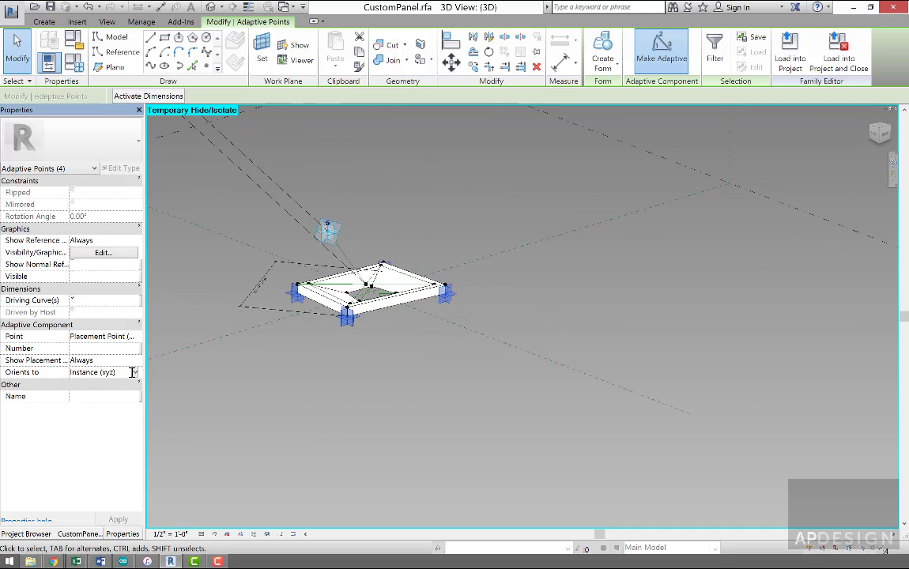
left_click(135, 372)
left_click(102, 402)
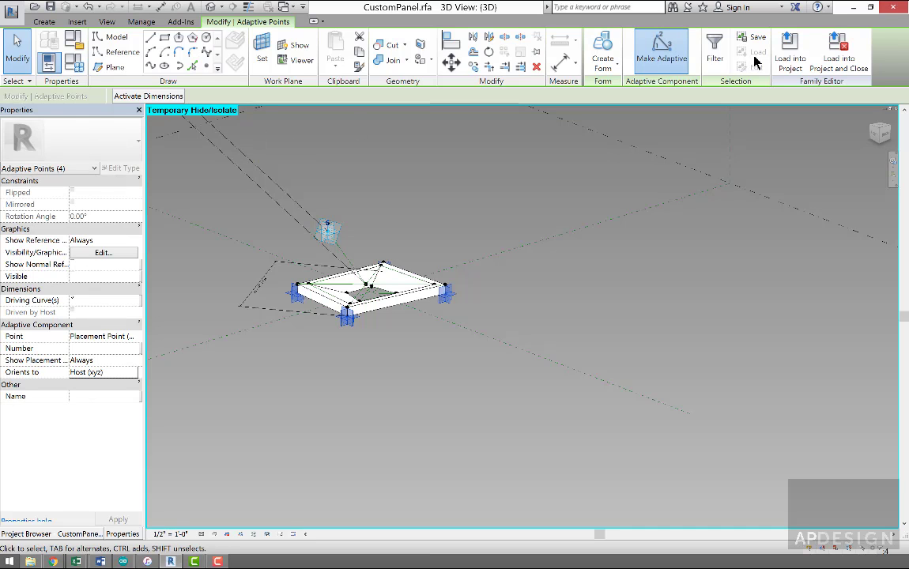
- Load the edited CustomPanel family into Family4, overwriting the existing version and its parameter values
left_click(787, 56)
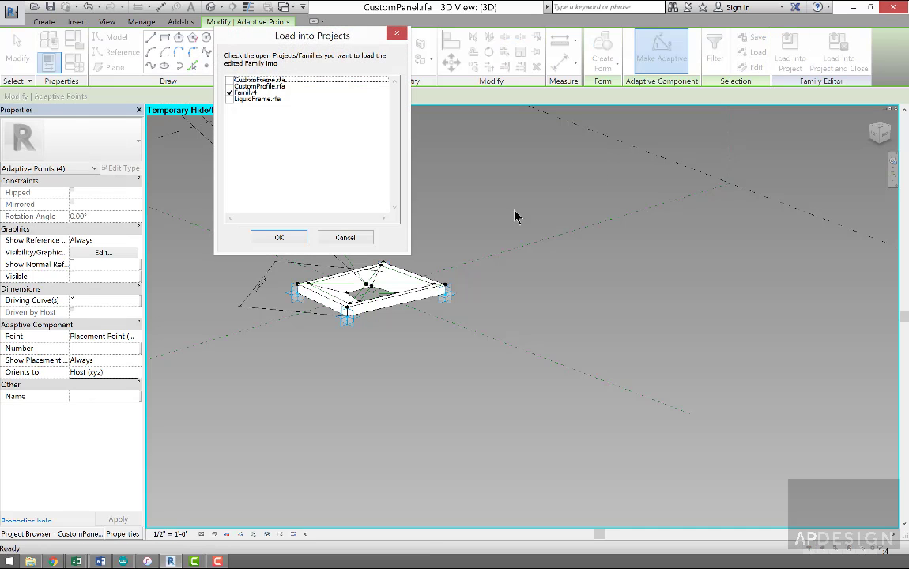
left_click(287, 239)
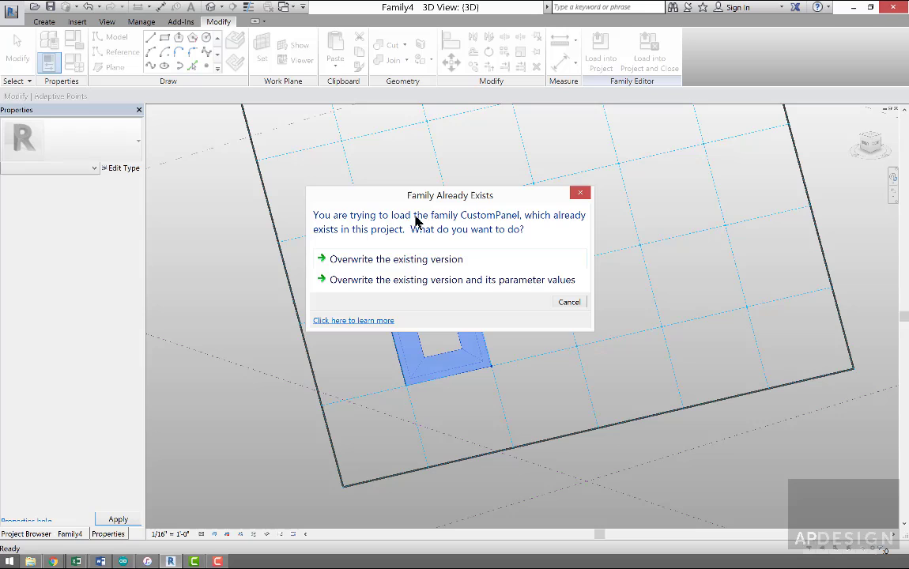
left_click(474, 282)
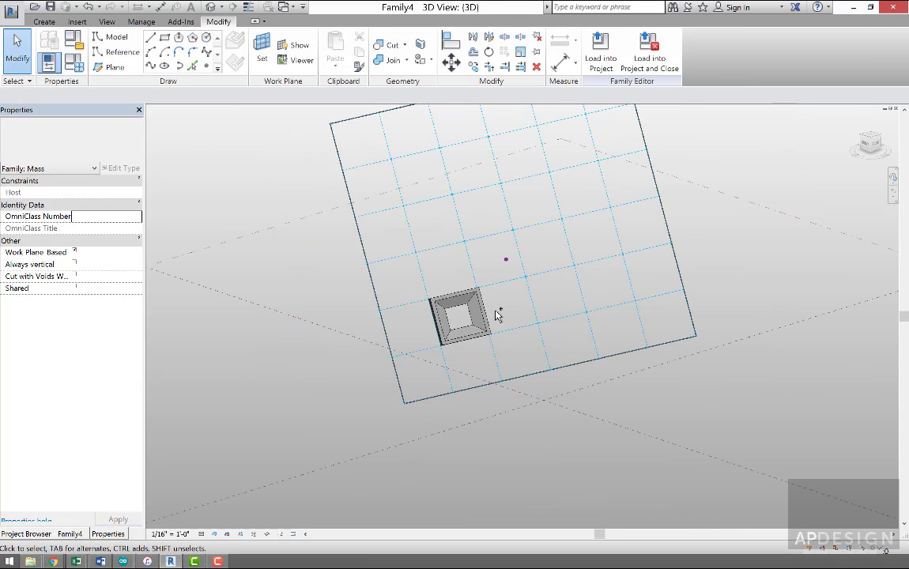
- Try the Flip option on the placed CustomPanel and restore it to unflipped
right_click(552, 270)
left_click(496, 315)
left_click(483, 320)
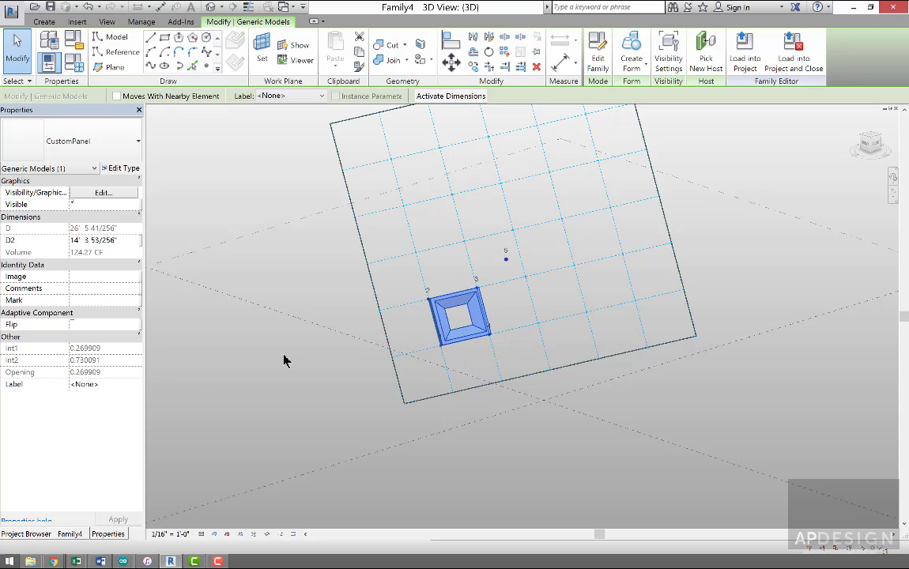
left_click(71, 325)
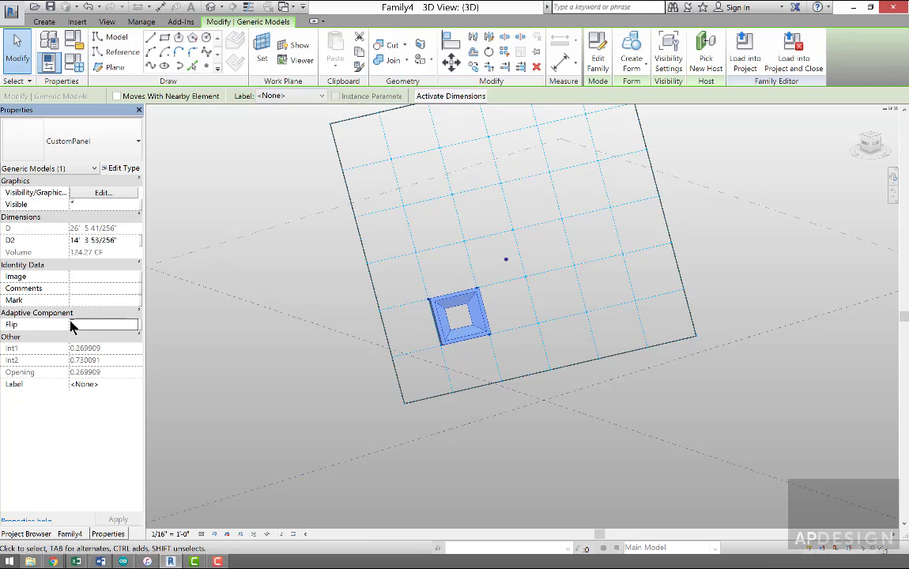
left_click(72, 324)
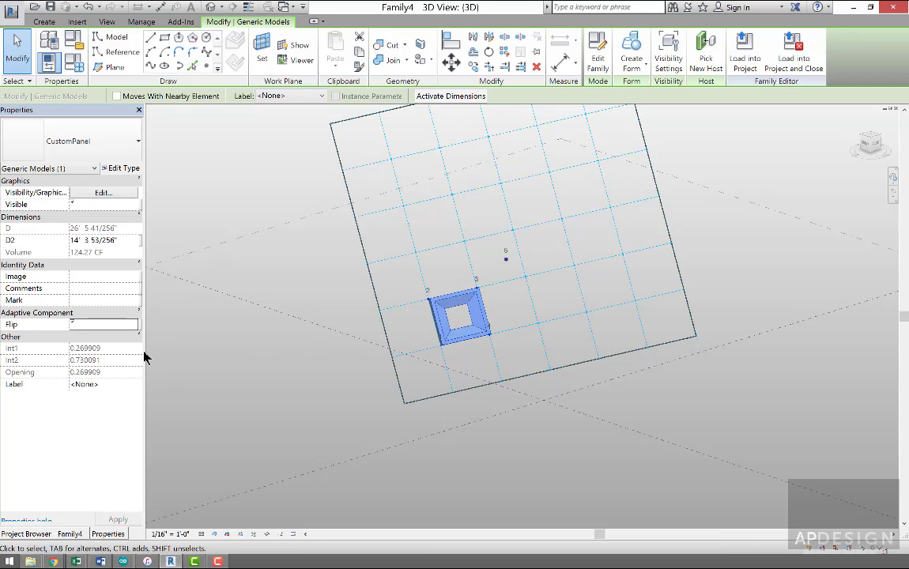
left_click(72, 325)
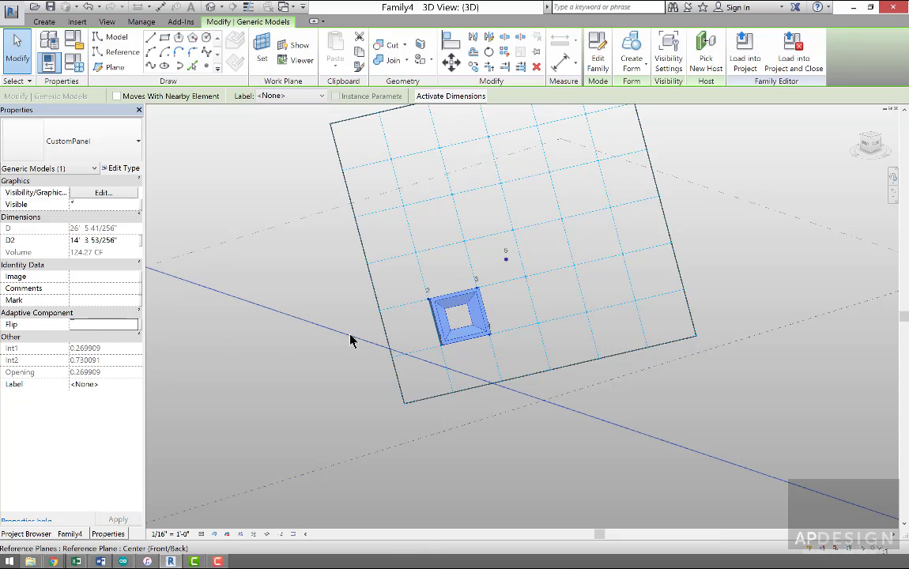
- From the front, move the reference point that drives the opening horizontally to the other side of the divided surface
left_click(356, 338)
middle_click_drag(348, 321, 489, 273, "shift")
left_click(485, 268)
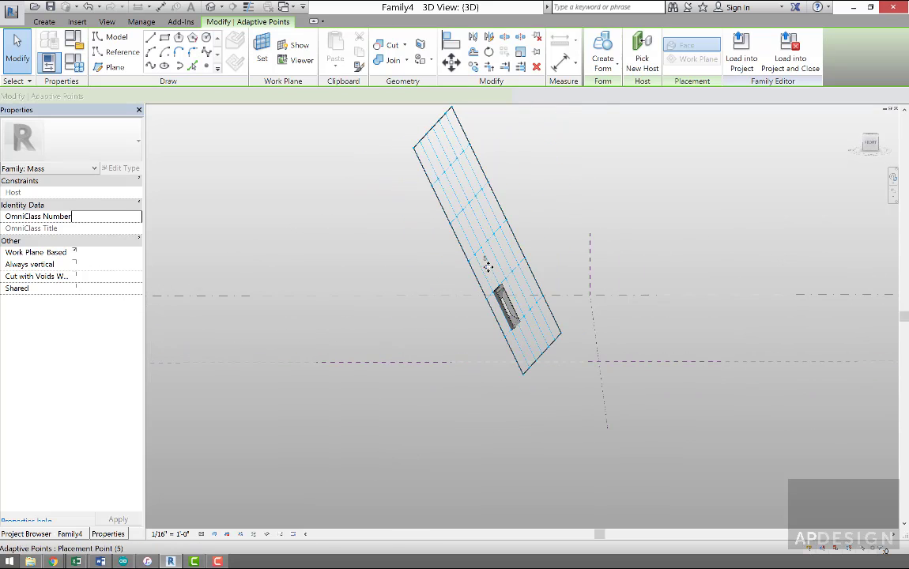
key("Escape")
left_click(485, 267)
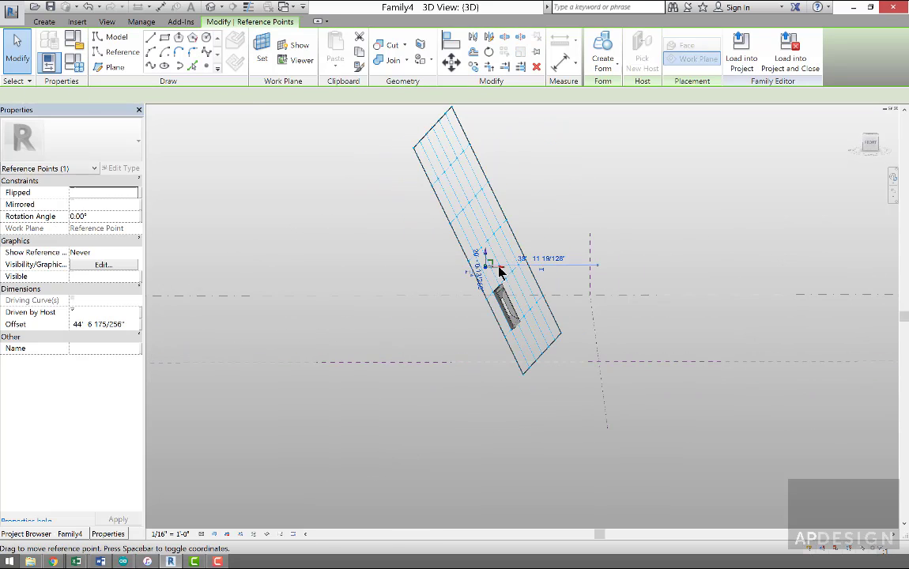
left_click_drag(485, 267, 550, 265)
middle_click_drag(559, 298, 541, 140, "shift")
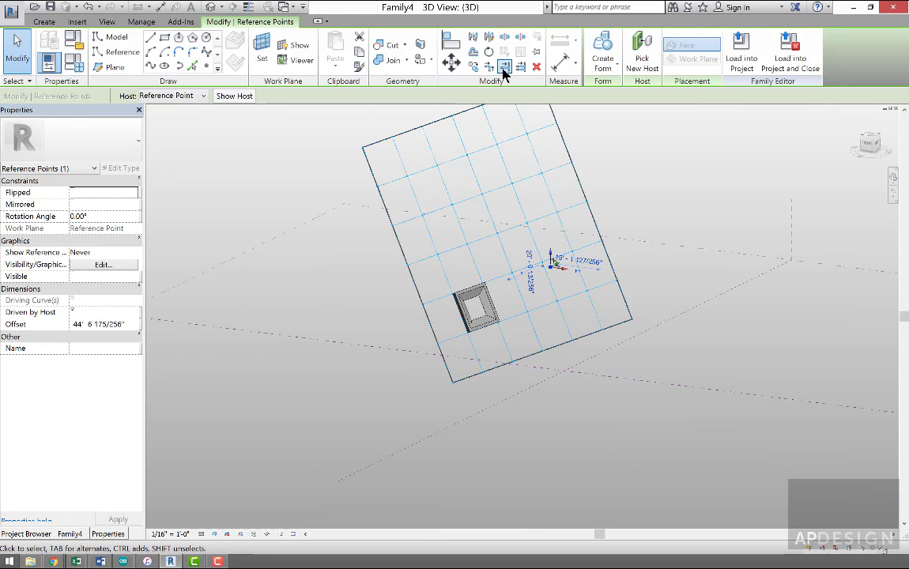
- Repeat the placed CustomPanel across all cells of the divided surface
left_click(474, 304)
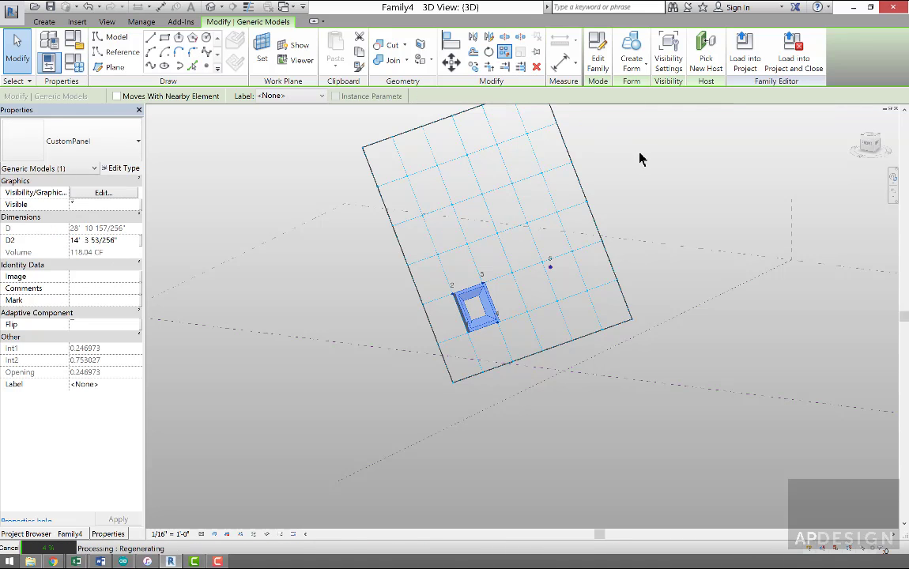
middle_click_drag(645, 175, 551, 266, "shift")
- Move the reference point toward the lower corner of the panel grid, in front of the originally placed panel, and examine the openings
left_click(551, 268)
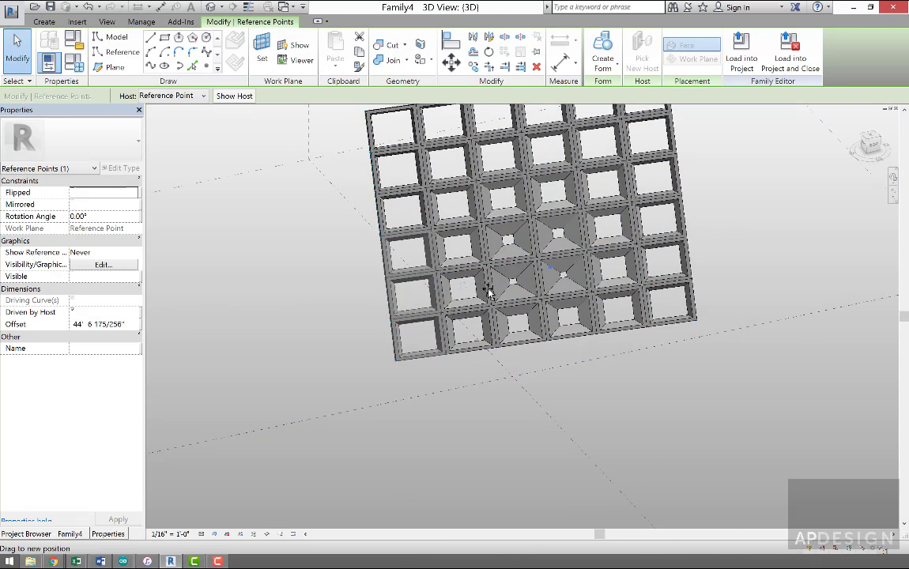
left_click_drag(488, 289, 488, 290)
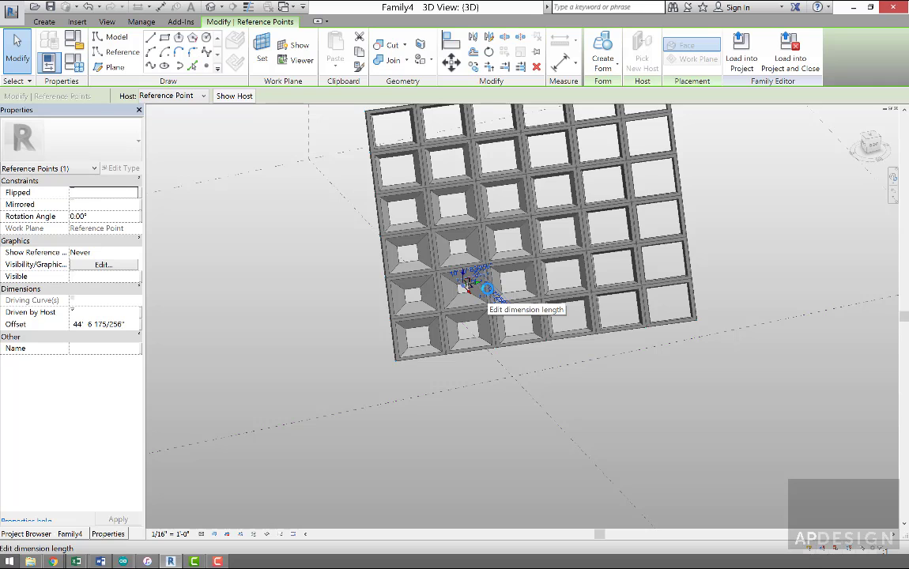
scroll(487, 289, "down", 3)
middle_click_drag(487, 289, 488, 291, "shift")
scroll(488, 291, "up", 4)
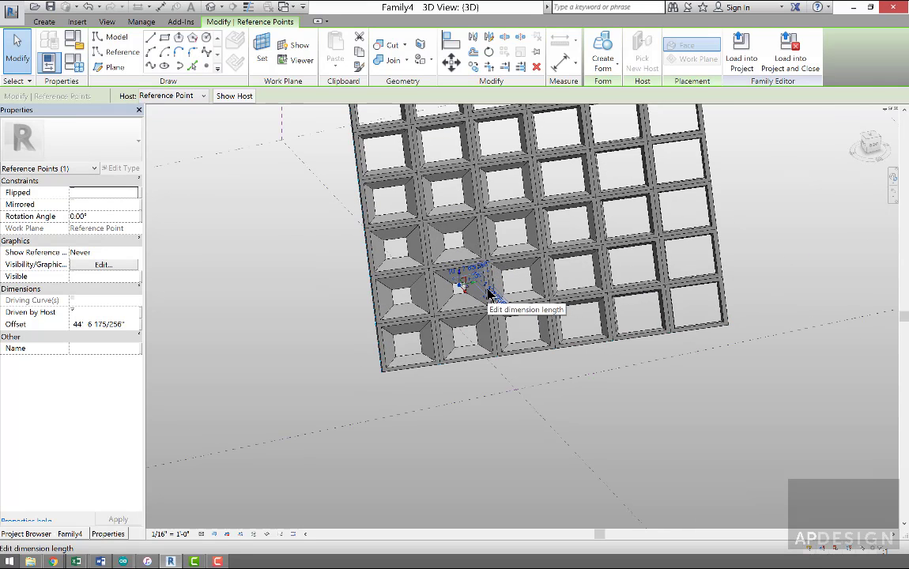
scroll(487, 293, "down", 4)
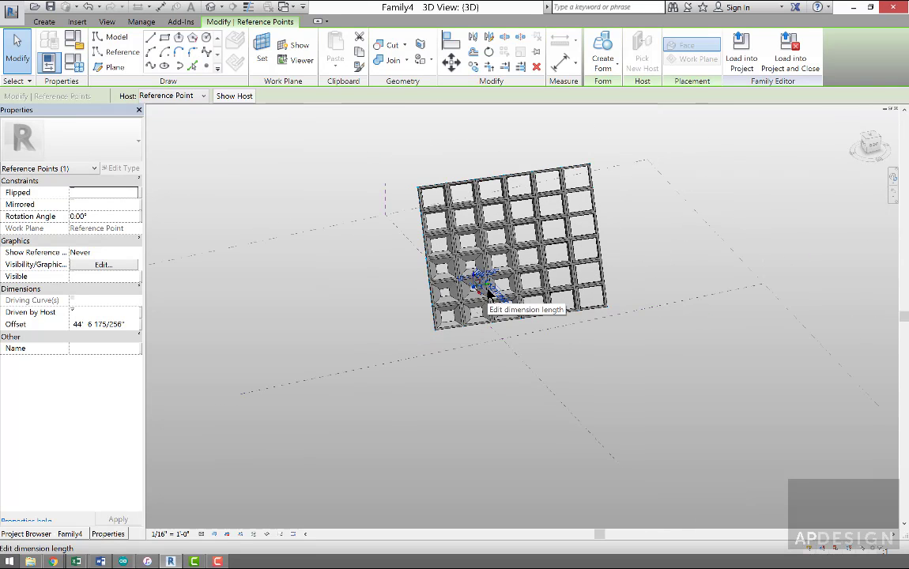
- Select the CustomPanel repeater on the divided surface
left_click(506, 268)
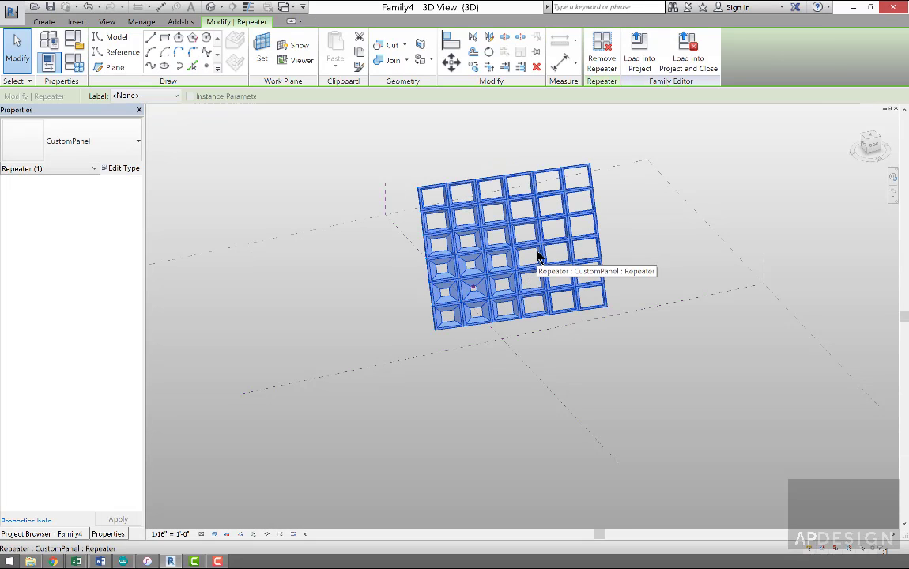